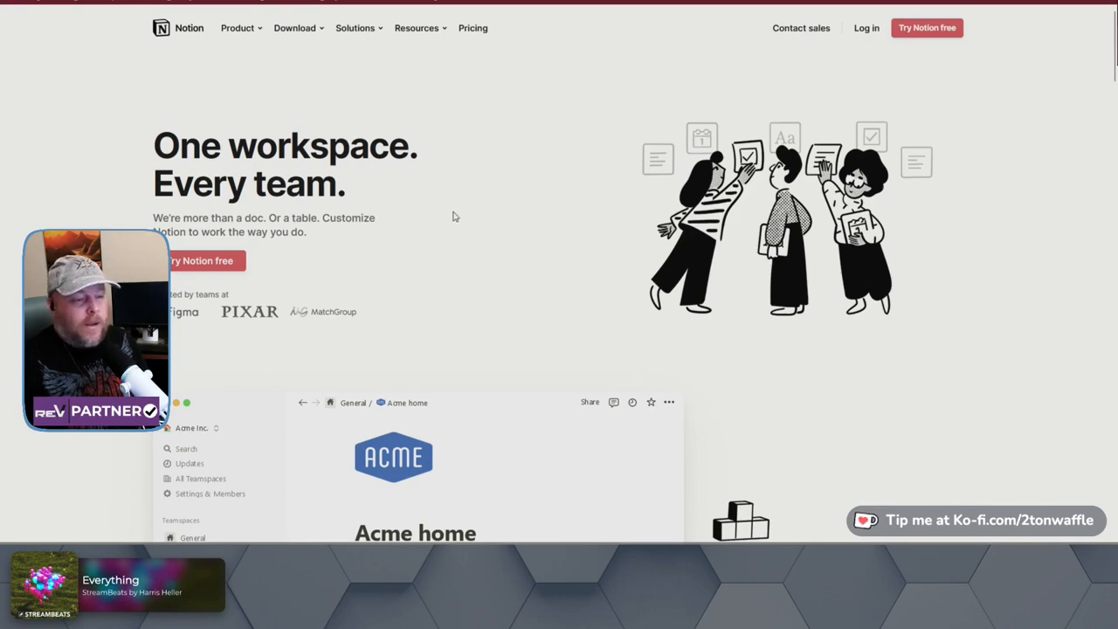
- Open Notion's pricing page and review the plan cards, including the API feature of the free Personal plan
scroll(454, 216, down, 2)
scroll(453, 216, down, 2)
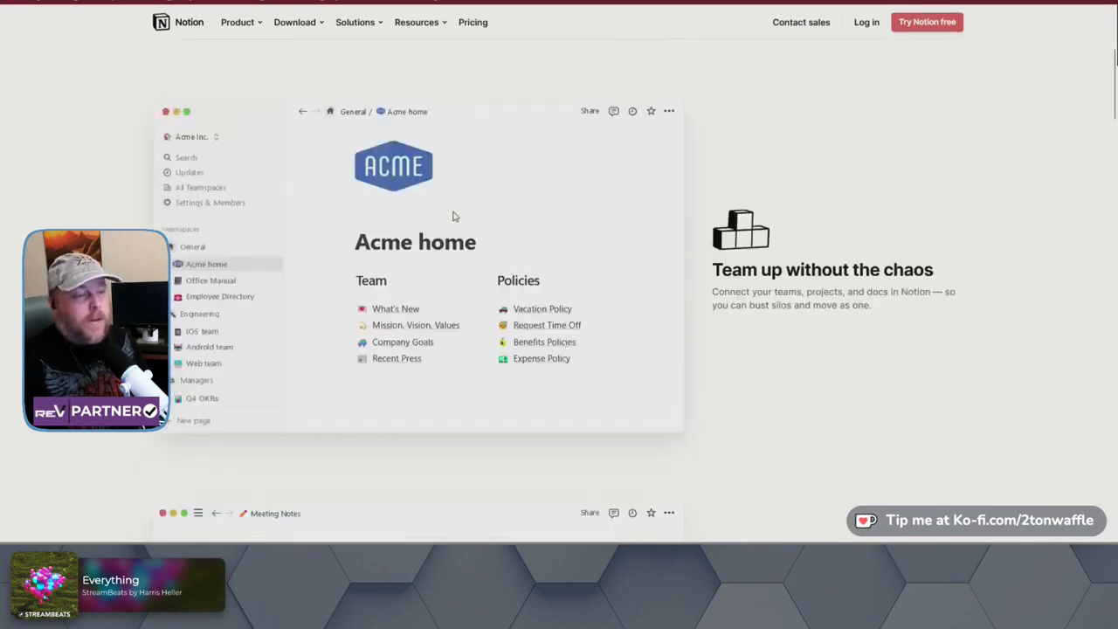
scroll(453, 216, up, 4)
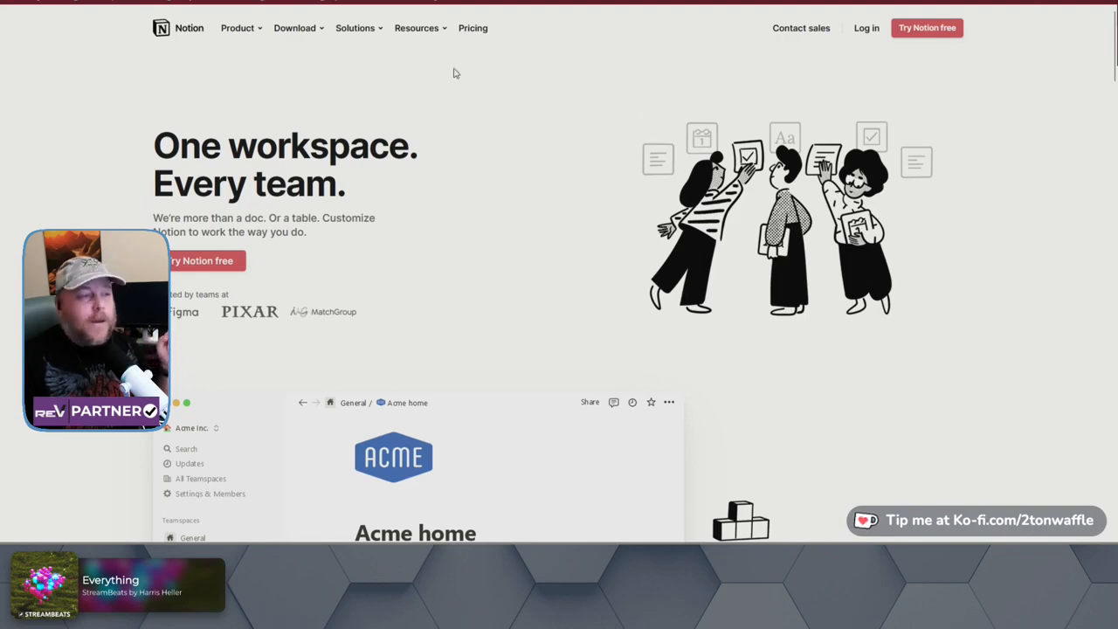
click(463, 28)
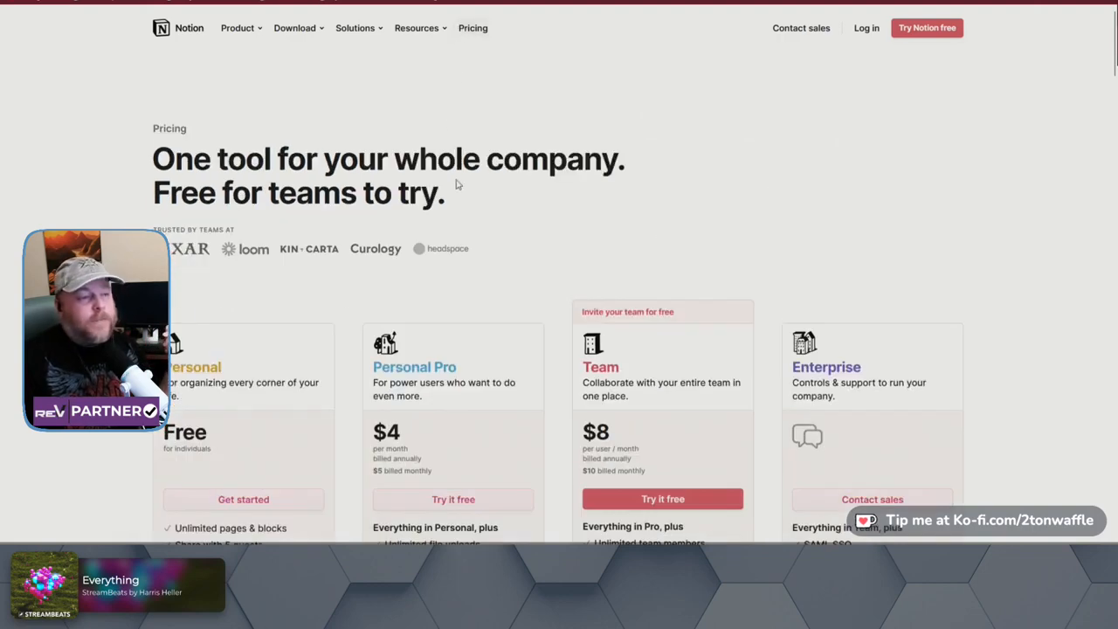
scroll(454, 183, down, 3)
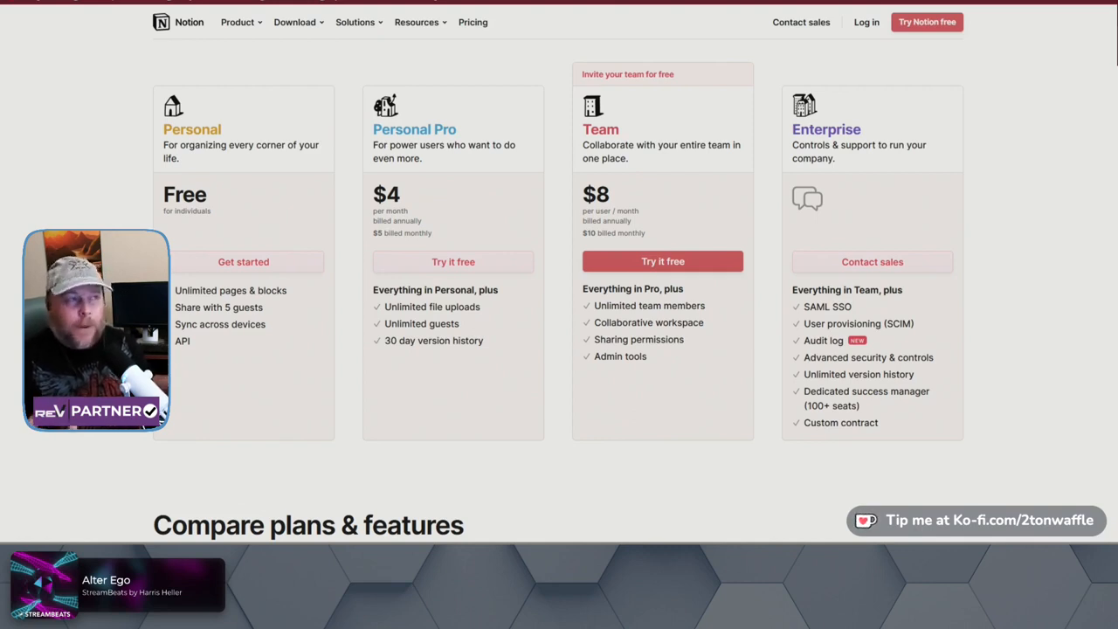
mouse_move(190, 348)
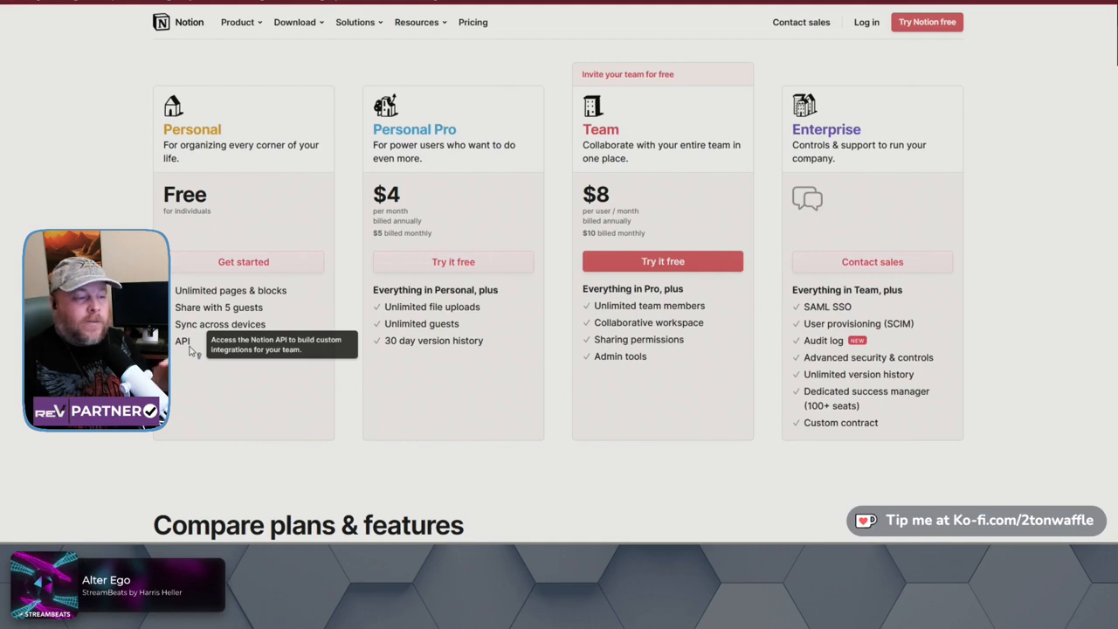
- Compare the plans' usage limits and collaboration features, reading the explanations for real-time collaboration and link sharing
scroll(189, 347, down, 2)
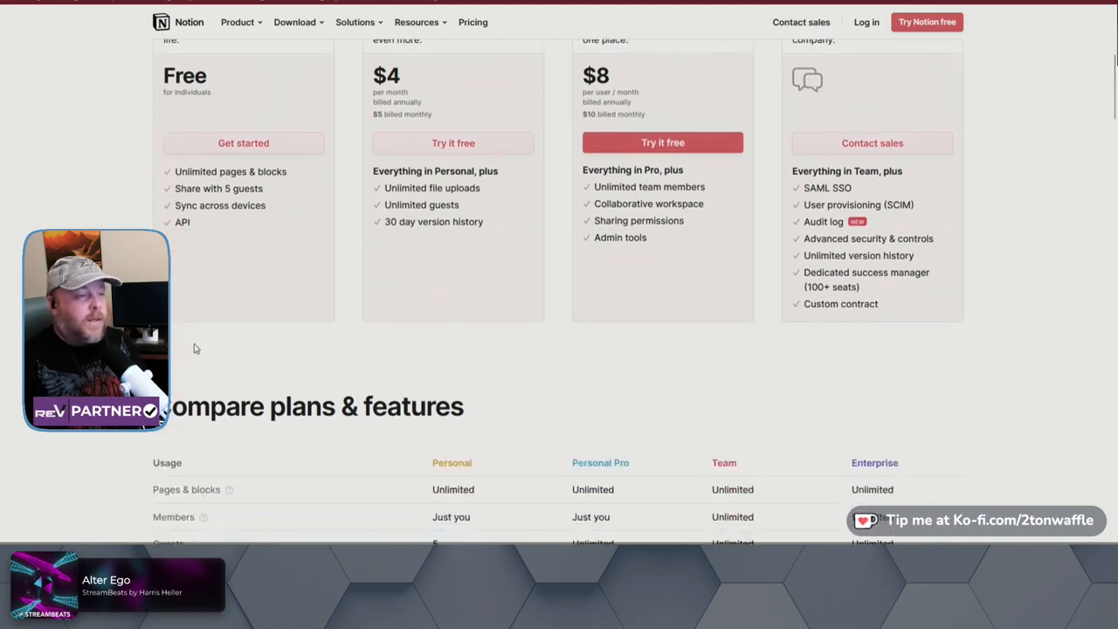
scroll(198, 347, down, 5)
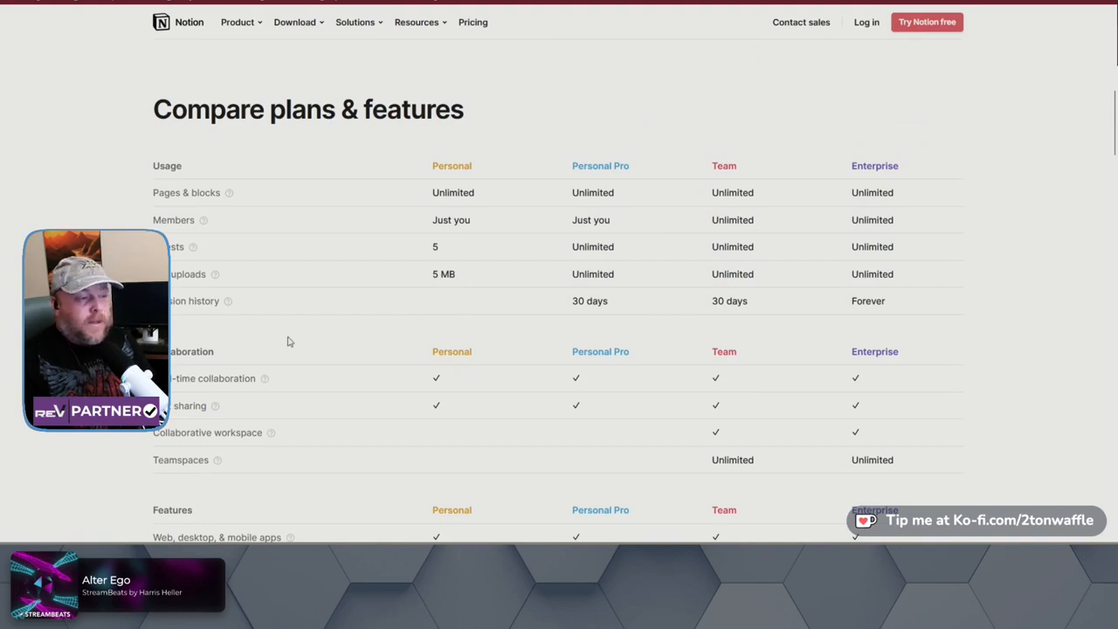
mouse_move(209, 279)
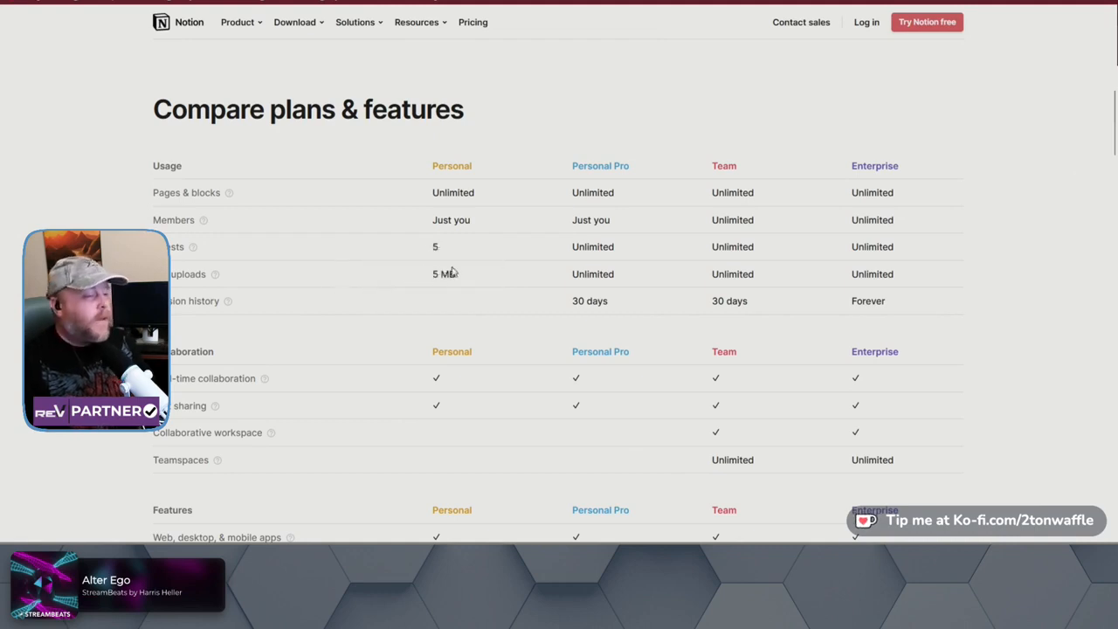
scroll(383, 295, down, 1)
scroll(383, 298, down, 2)
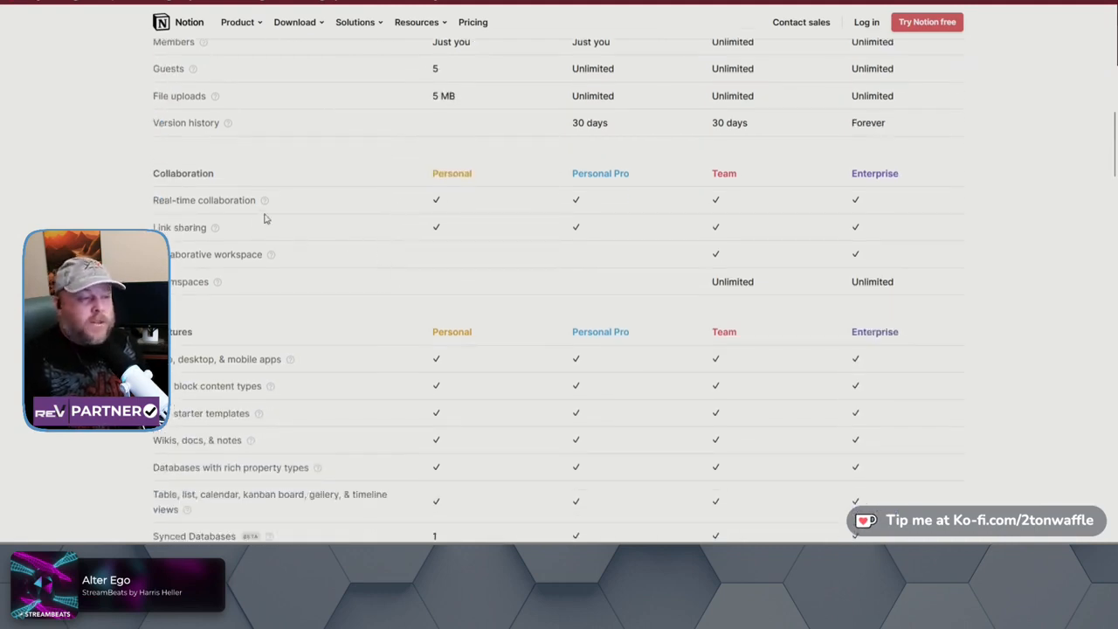
mouse_move(276, 207)
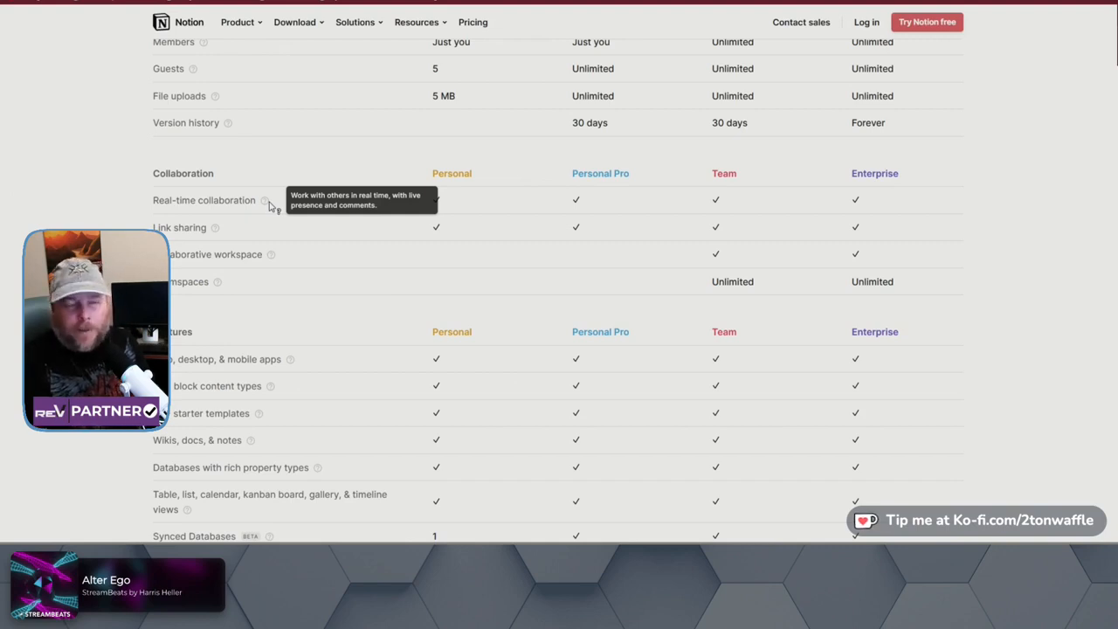
mouse_move(203, 228)
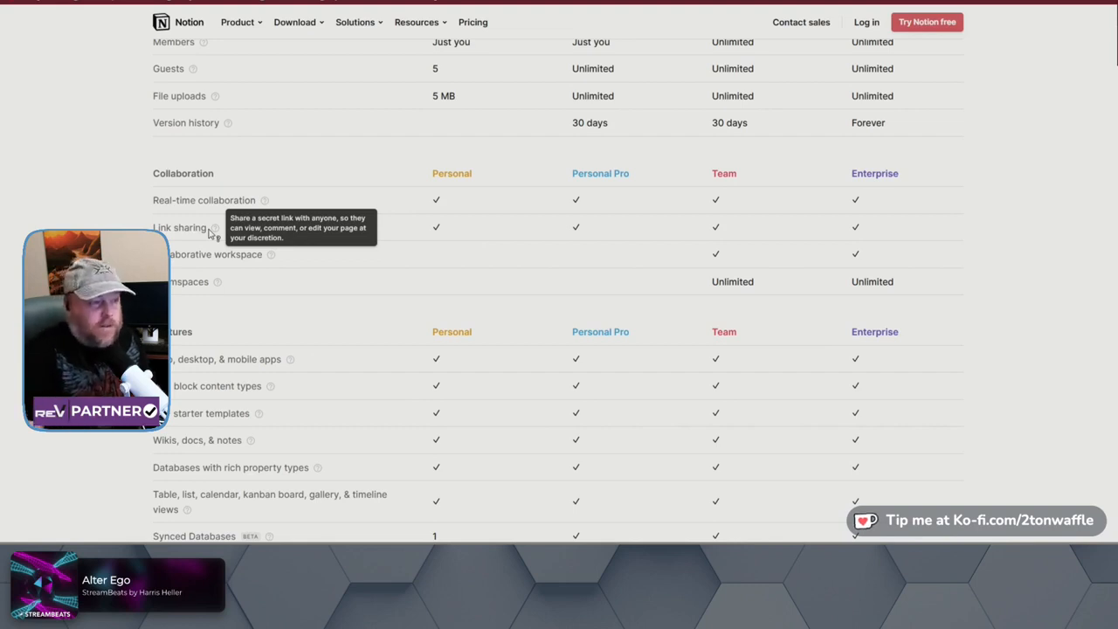
- Examine the Features section of the plan comparison, reading the explanations for block content types, wikis, synced databases and link previews
scroll(337, 280, down, 3)
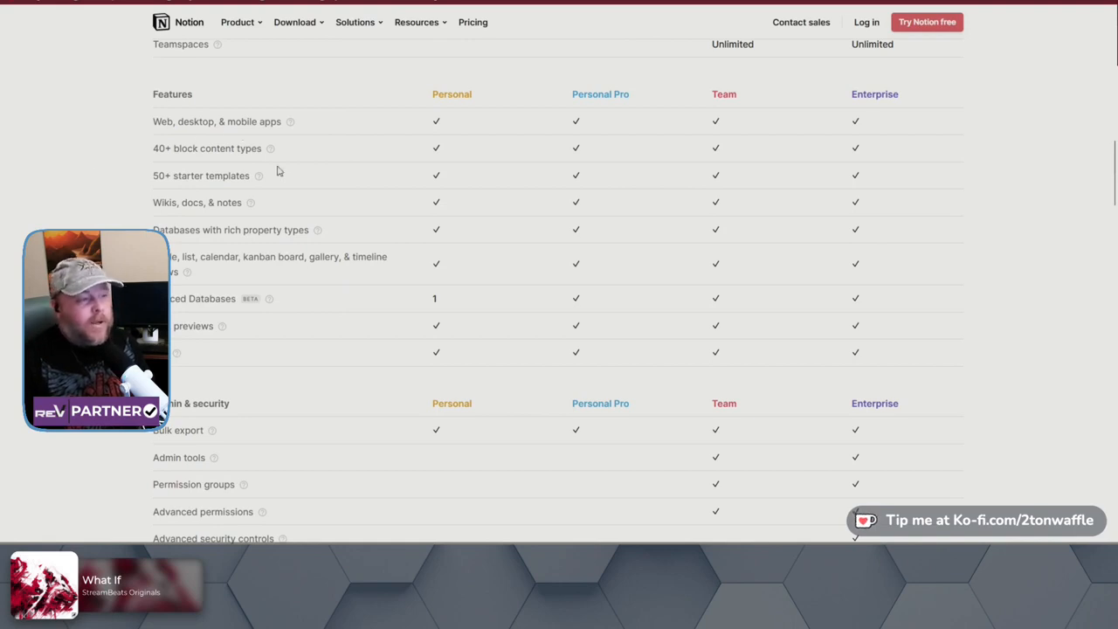
mouse_move(270, 150)
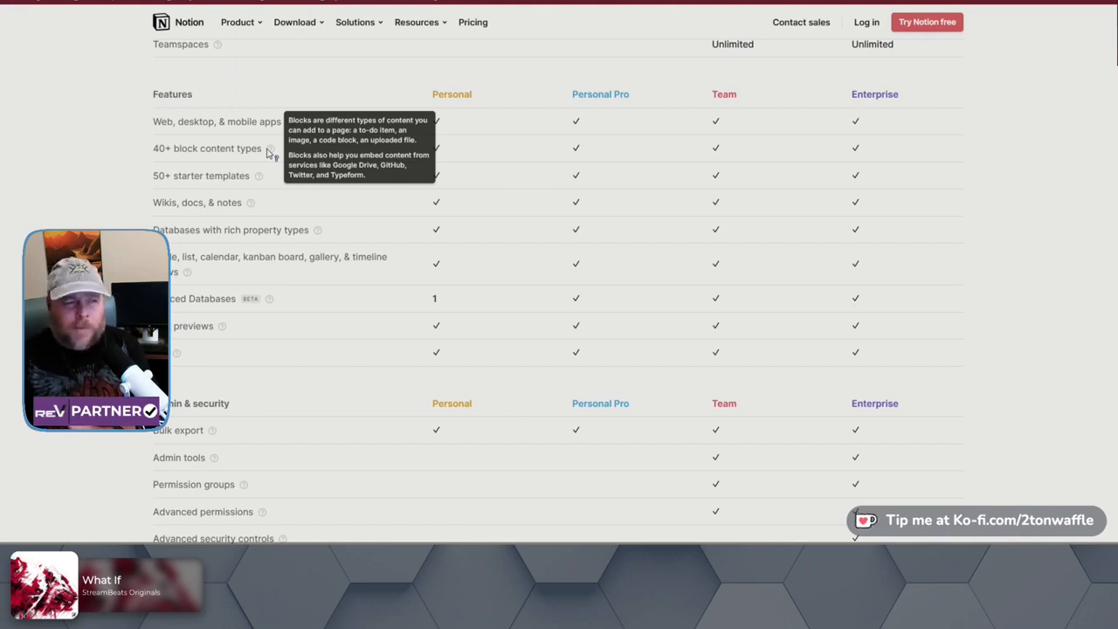
mouse_move(267, 206)
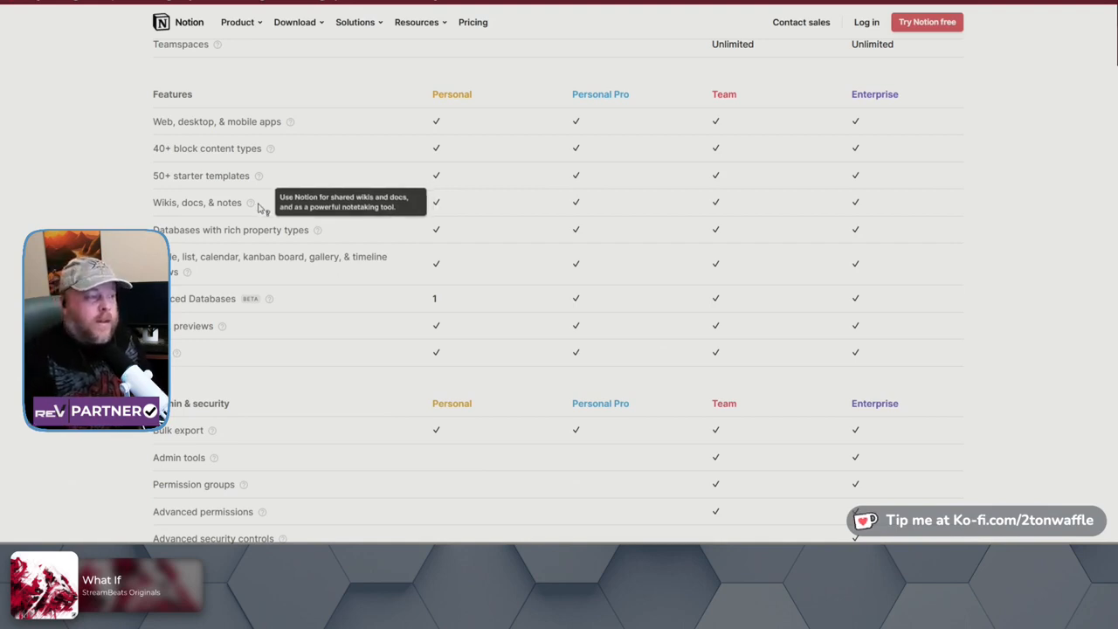
scroll(297, 218, down, 1)
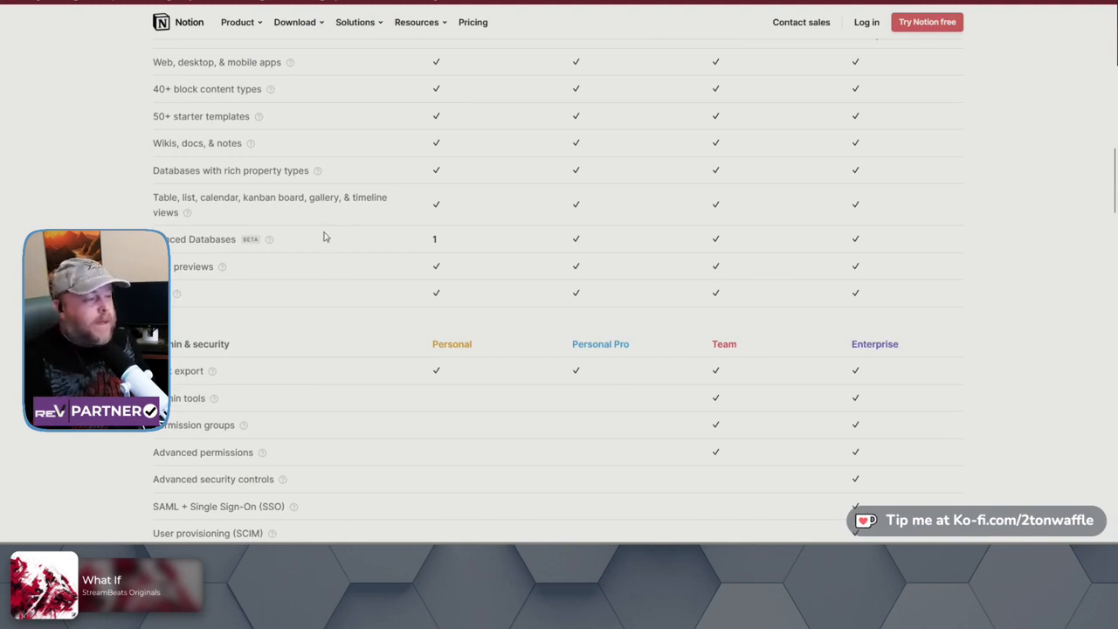
mouse_move(270, 242)
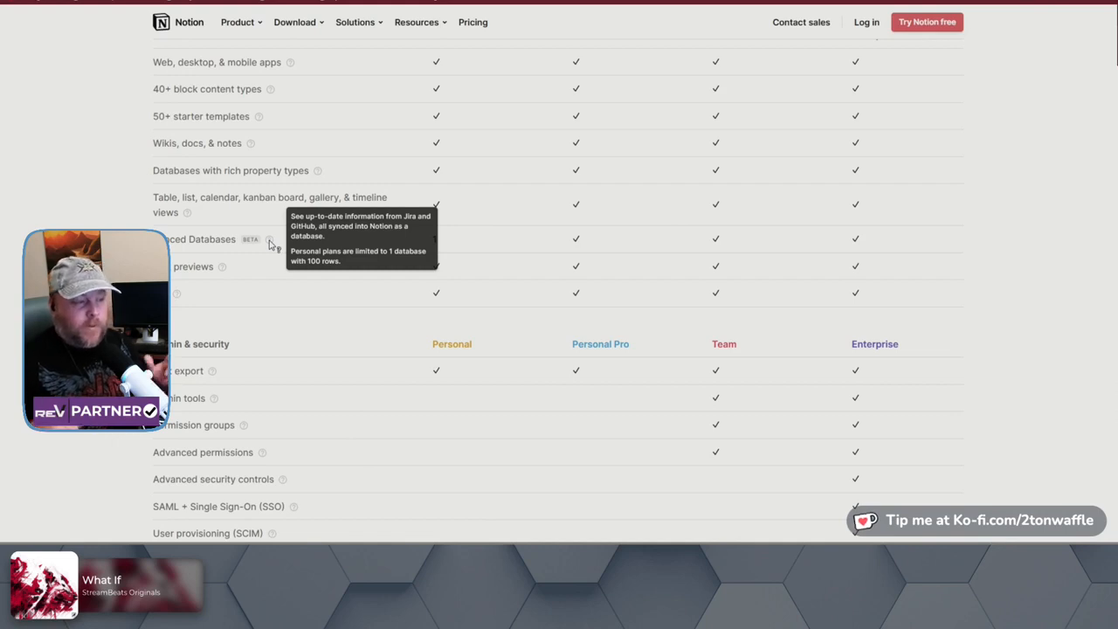
mouse_move(227, 272)
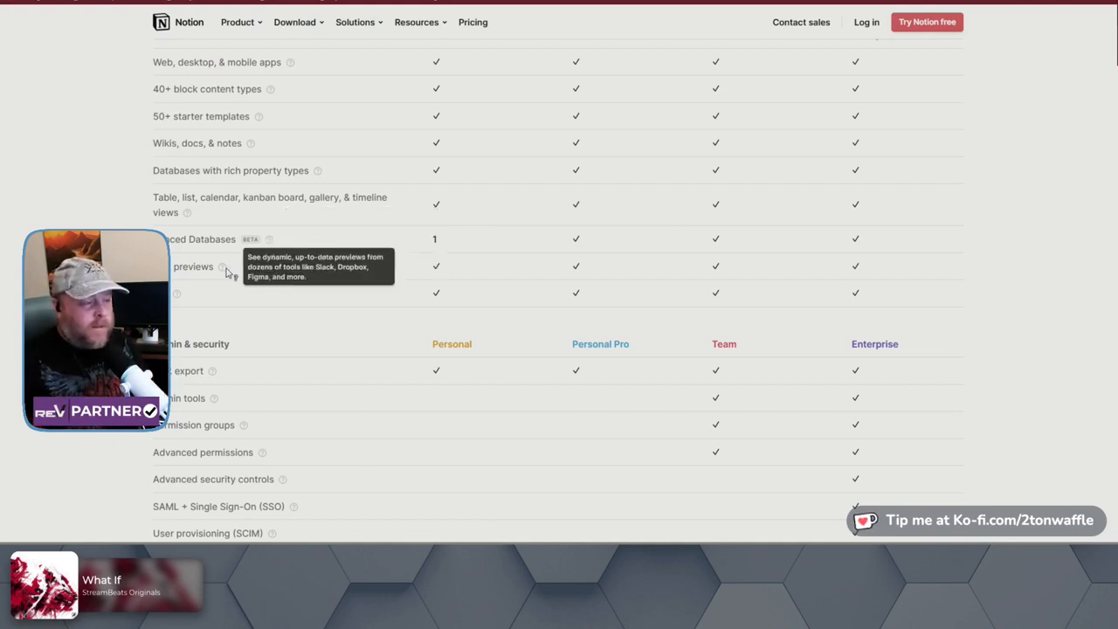
- Review the Admin & security and Support sections of the plan comparison through to the closing price summary
scroll(225, 272, down, 1)
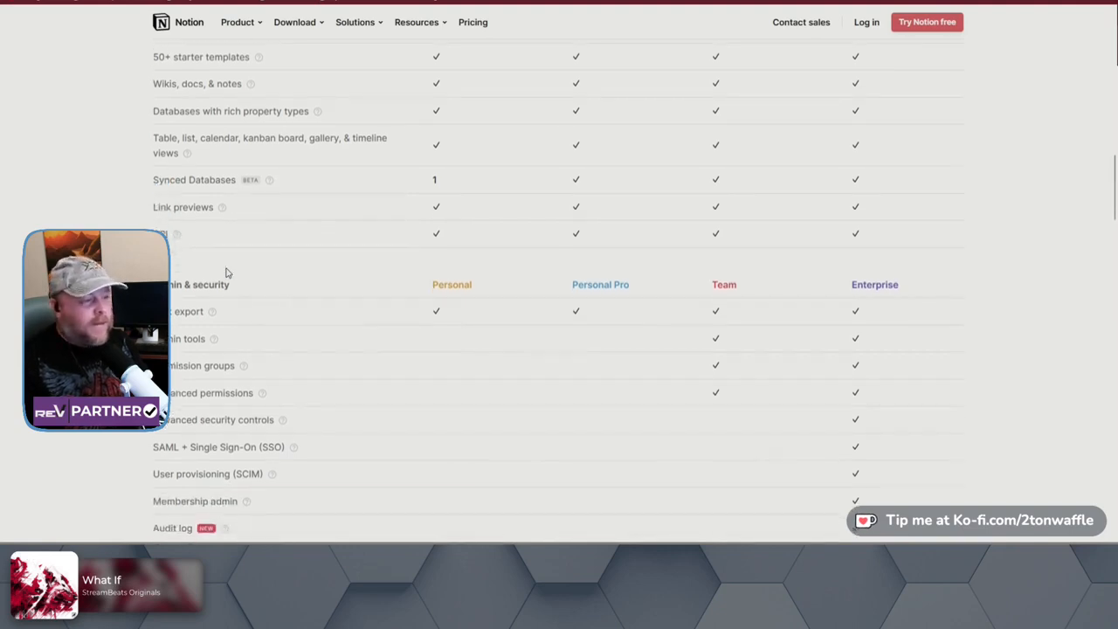
scroll(190, 253, down, 3)
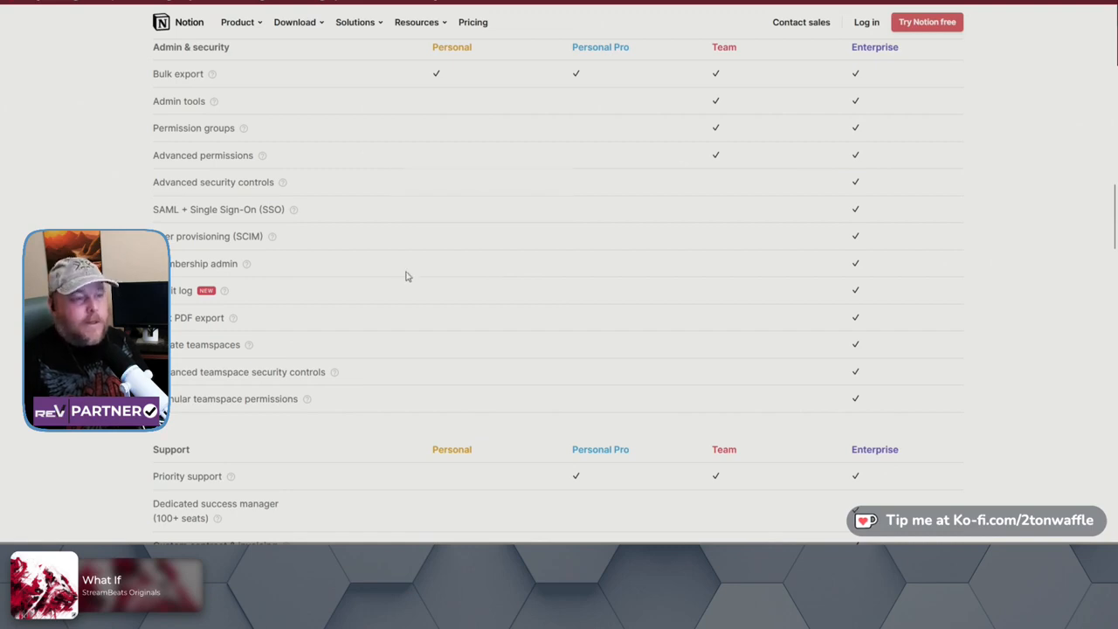
scroll(342, 257, down, 3)
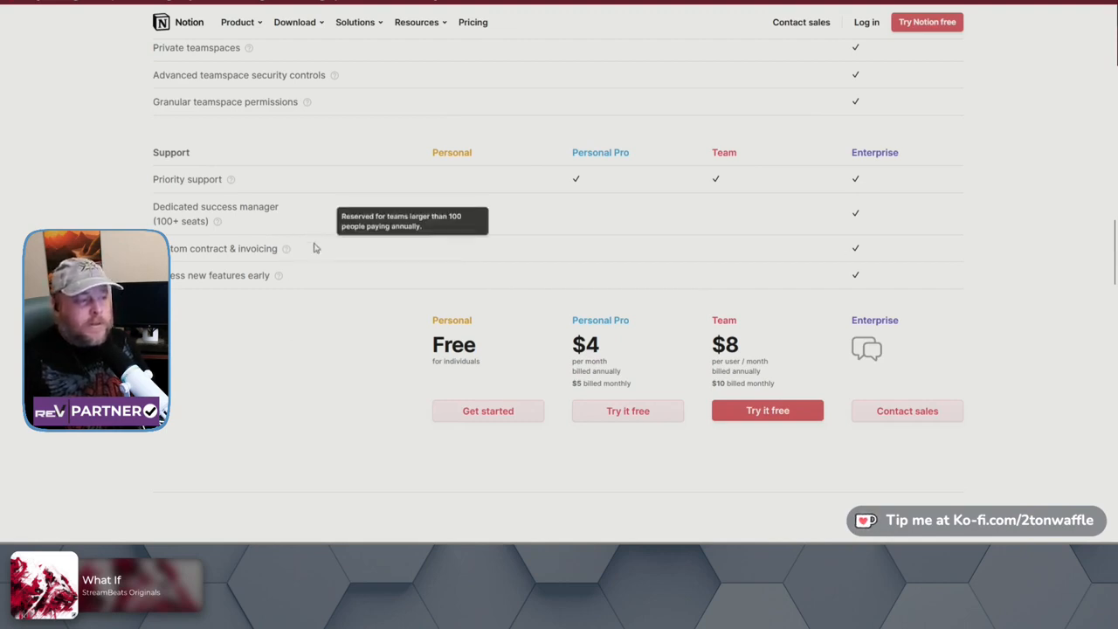
mouse_move(310, 288)
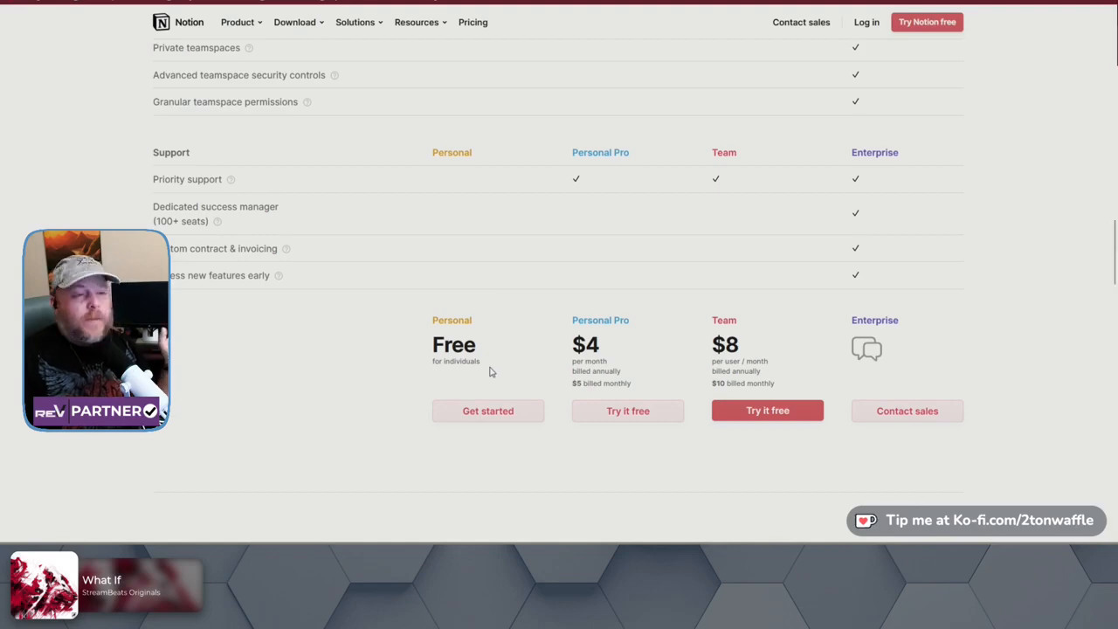
- Return to the start of the pricing page and open the Template Gallery
scroll(422, 345, up, 7)
scroll(422, 344, up, 10)
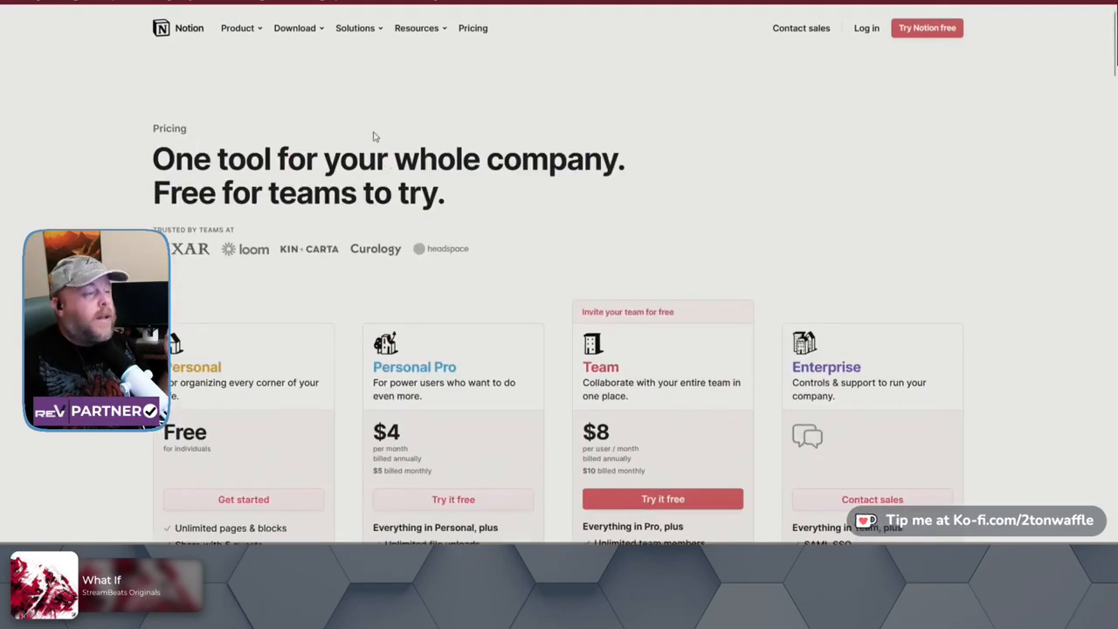
mouse_move(223, 30)
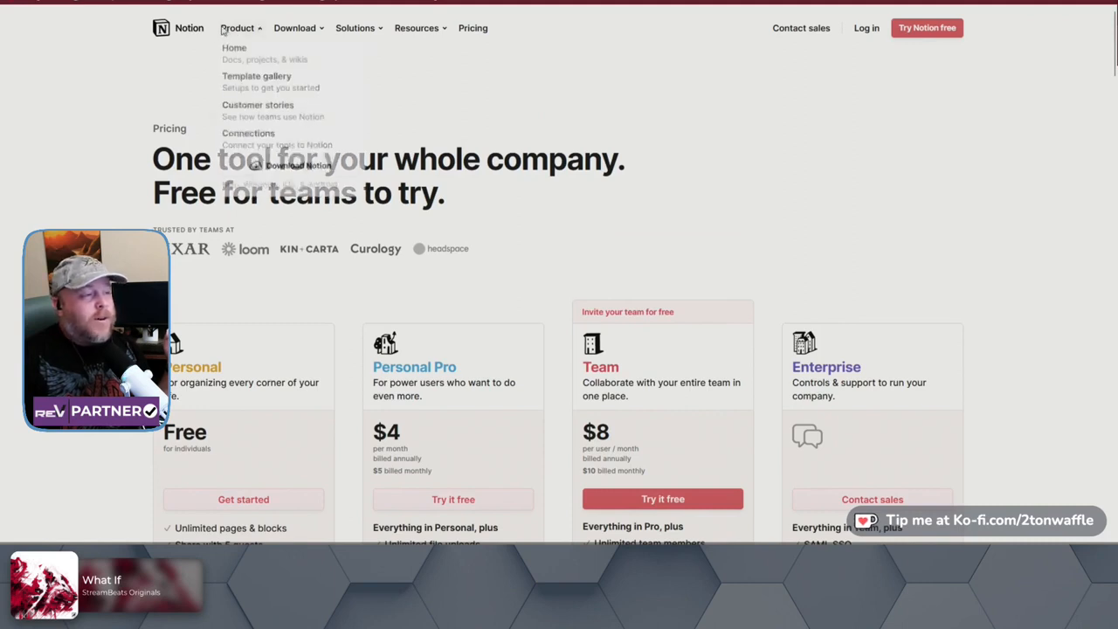
click(252, 84)
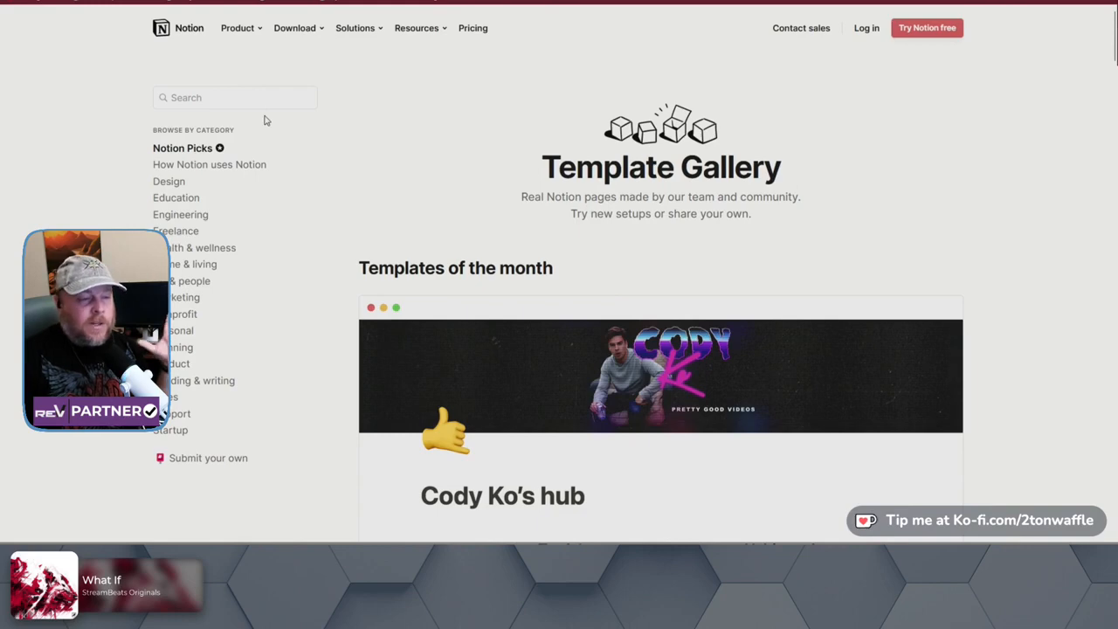
- Browse the templates of the month and the Notion Picks templates down to the Social media manager template
scroll(400, 215, down, 3)
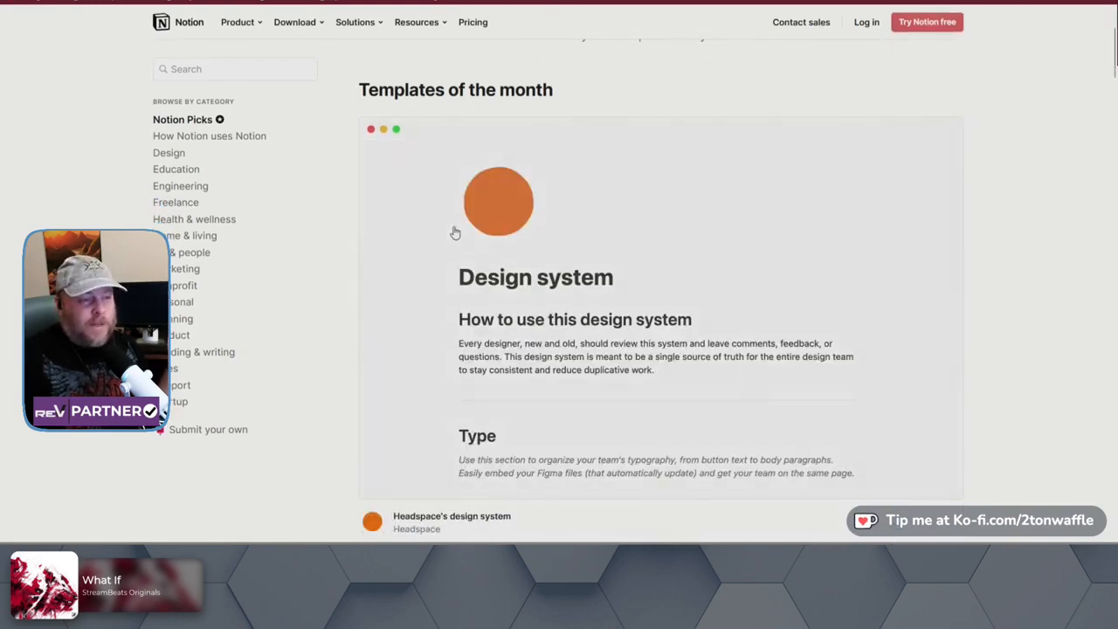
scroll(455, 362, down, 5)
scroll(455, 362, down, 3)
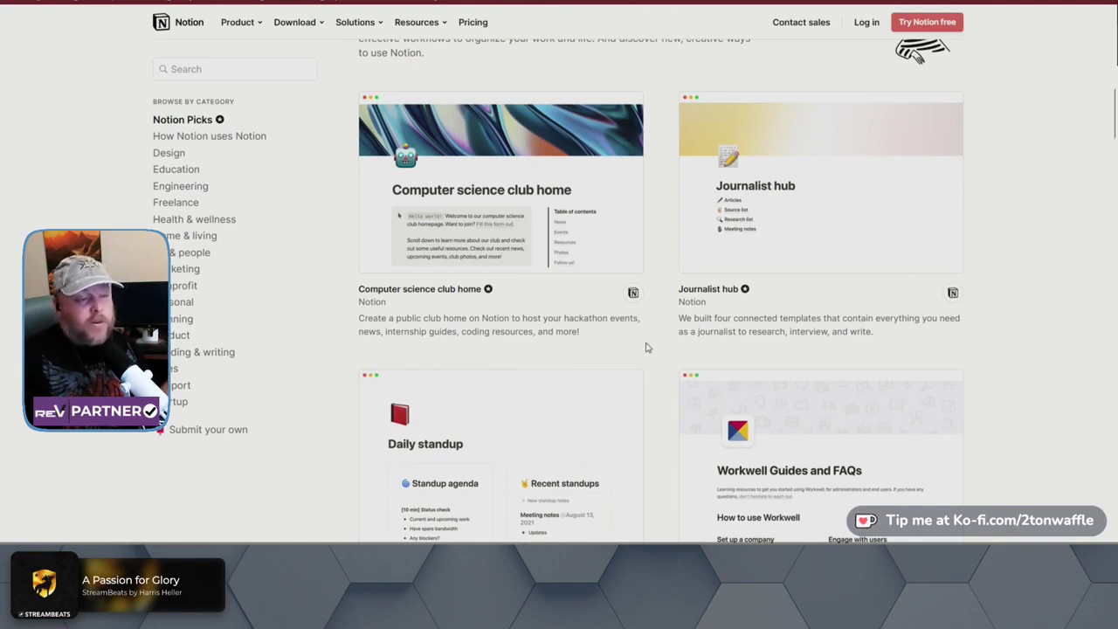
scroll(649, 346, down, 2)
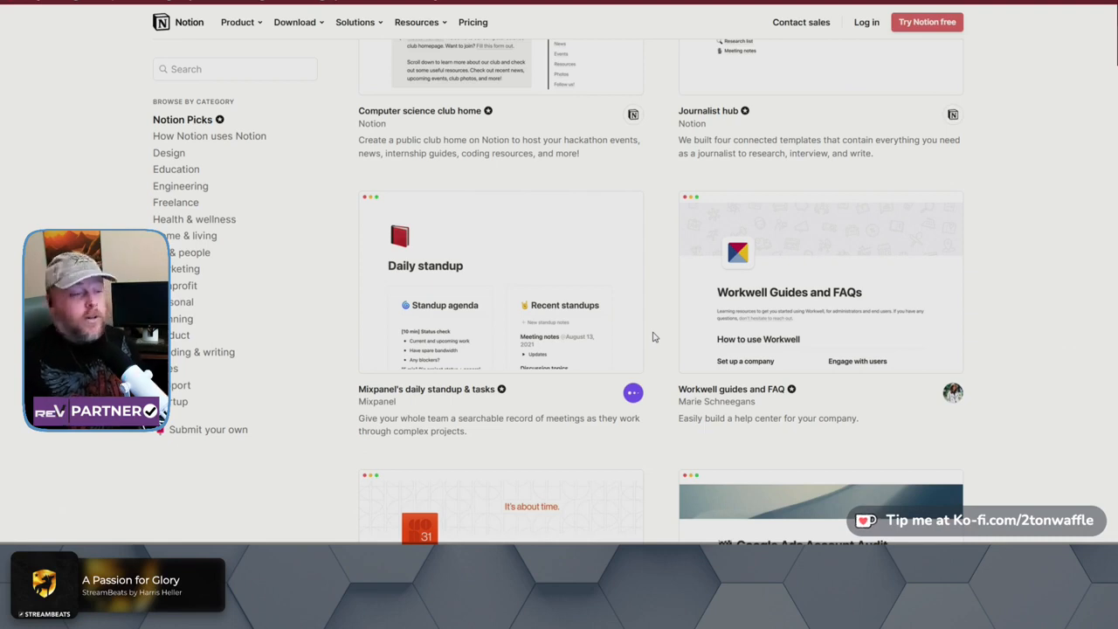
scroll(653, 339, down, 2)
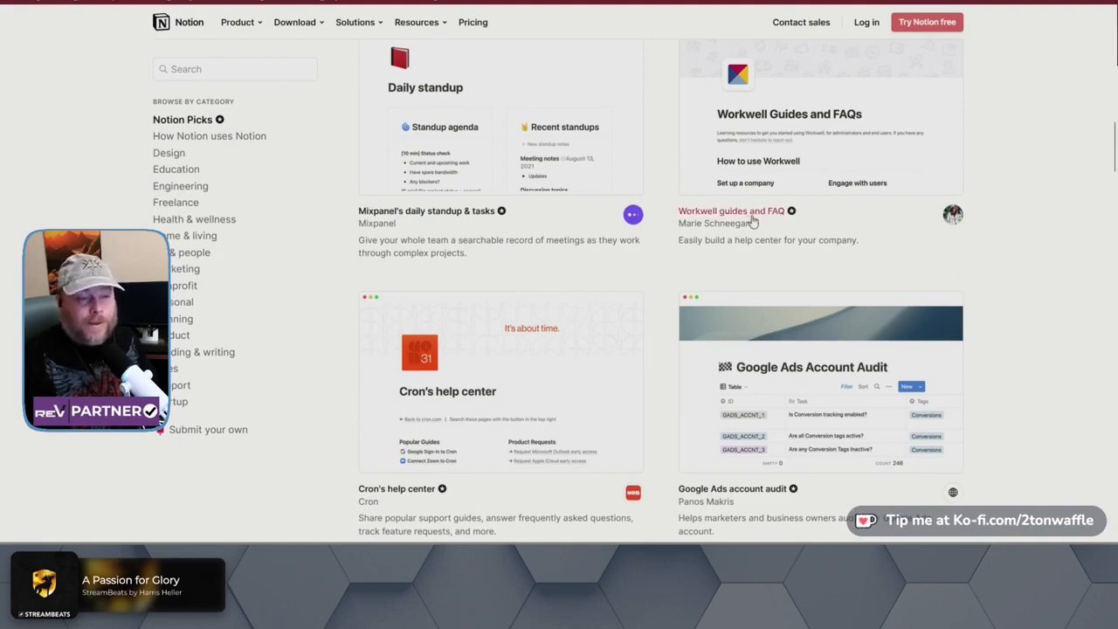
scroll(647, 348, down, 6)
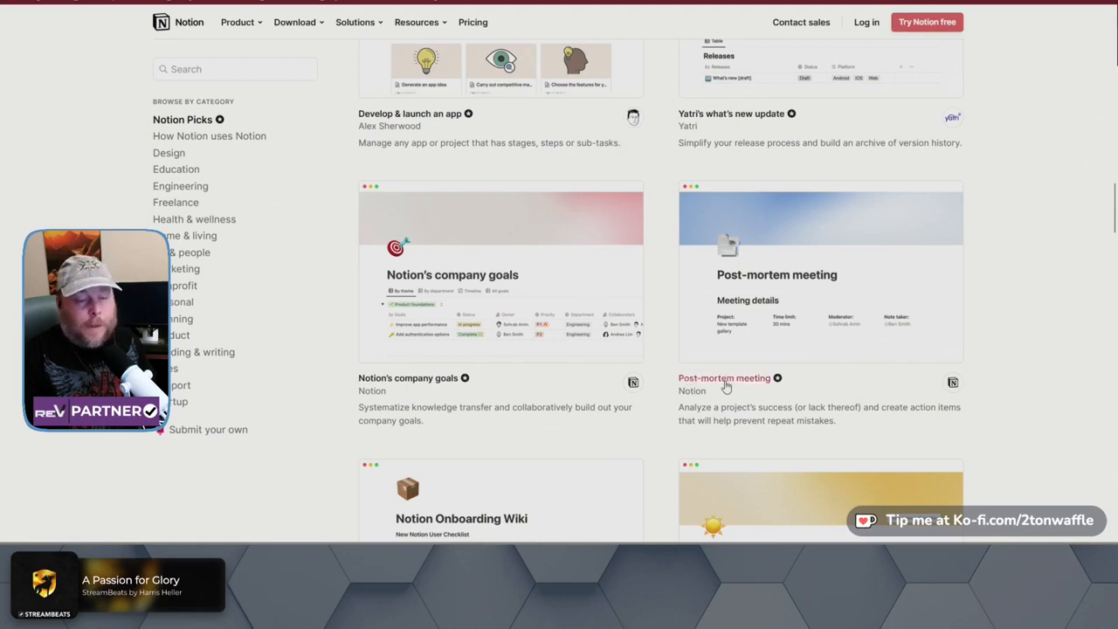
scroll(725, 387, down, 4)
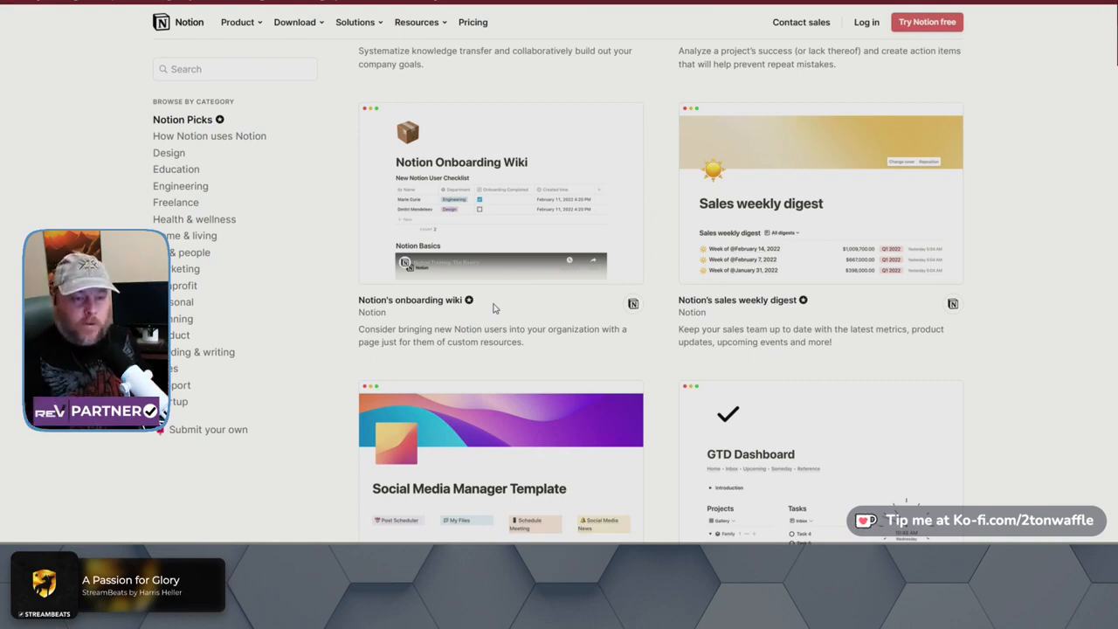
scroll(552, 328, down, 2)
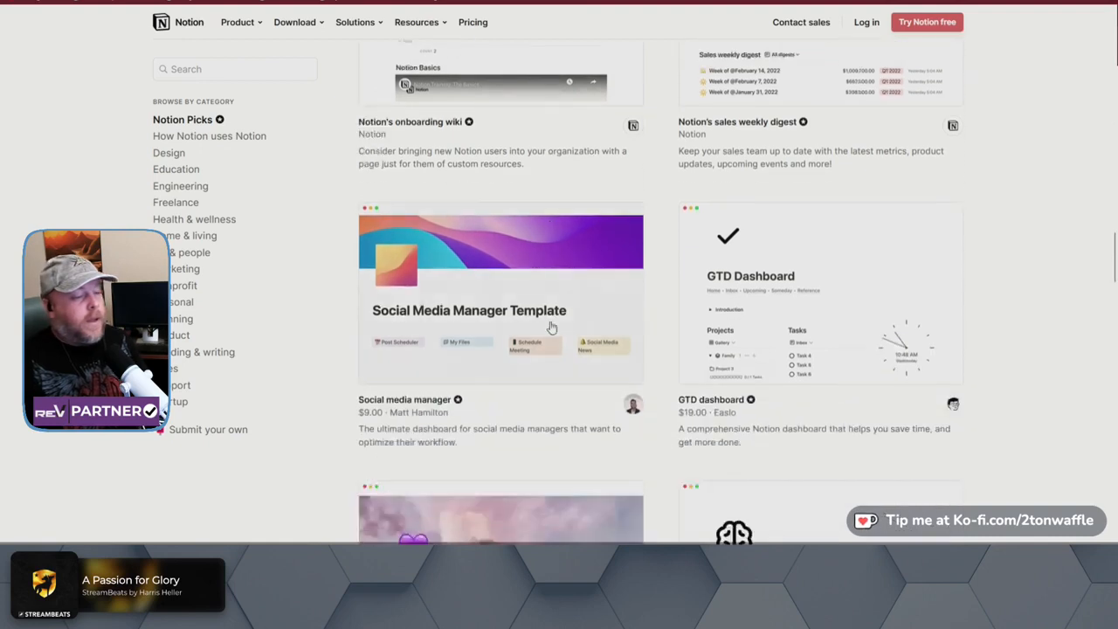
scroll(499, 327, down, 1)
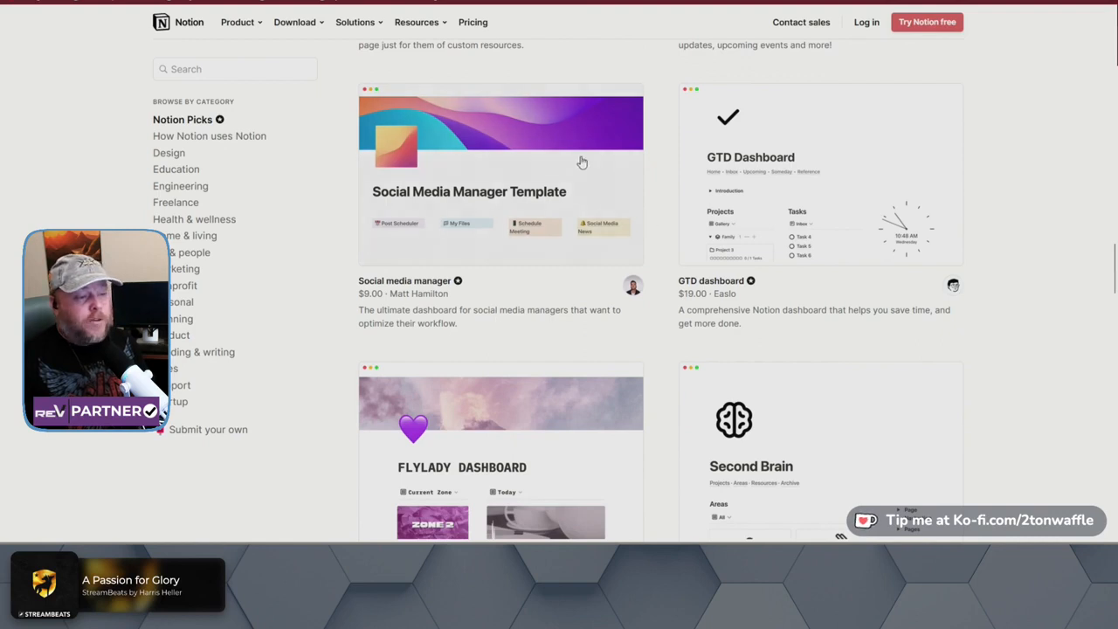
- Open the Social media manager template's page and examine its post queue, content calendar and post page highlights
click(551, 169)
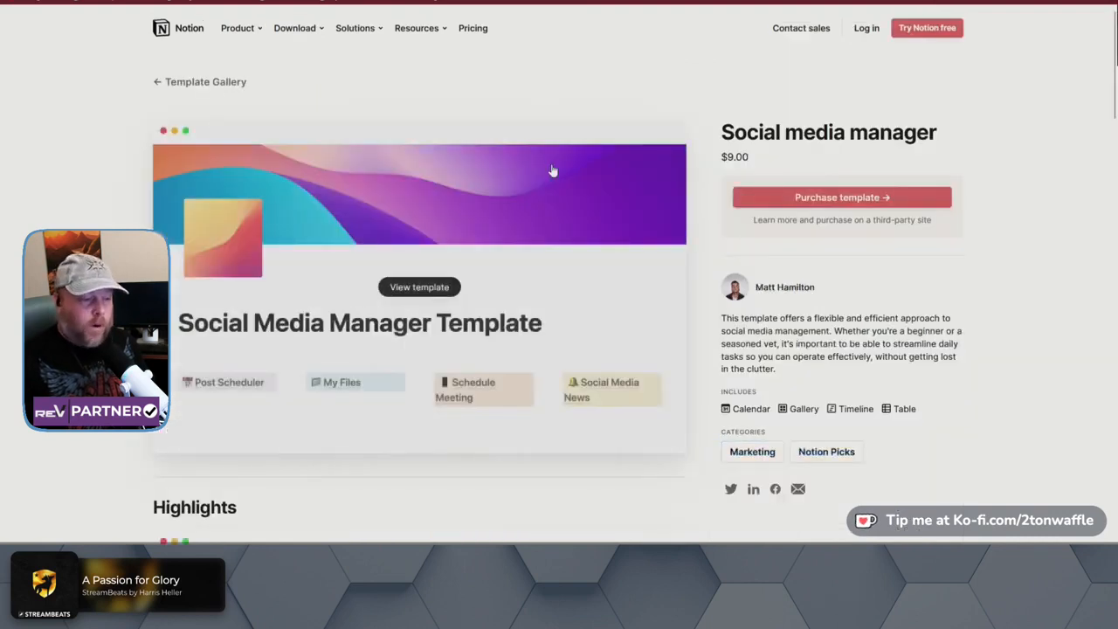
scroll(551, 171, down, 5)
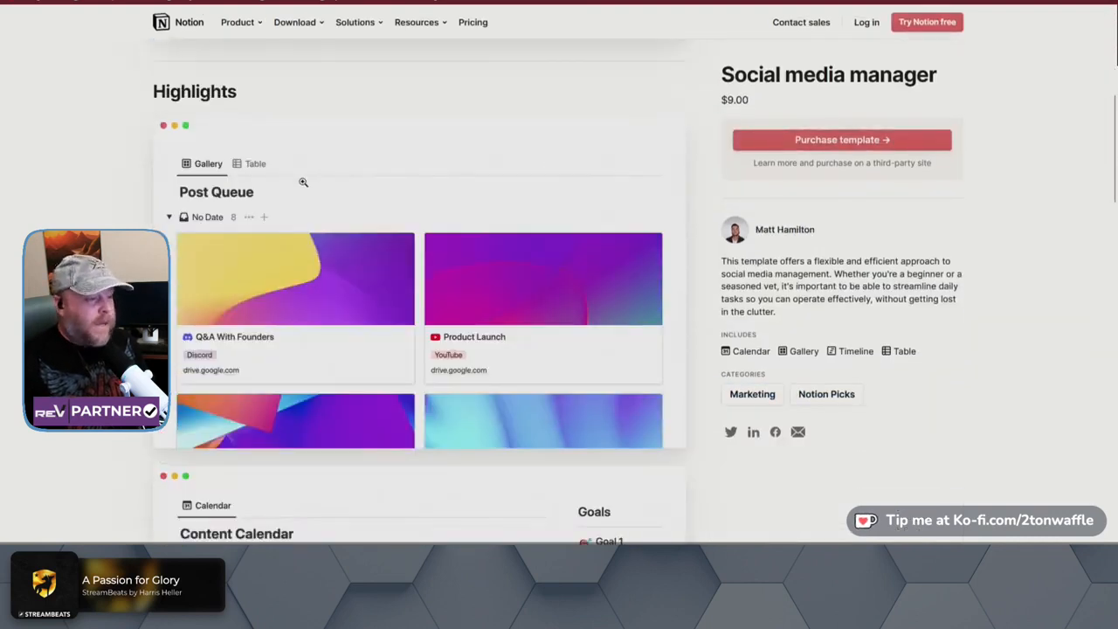
scroll(327, 198, down, 2)
scroll(329, 197, down, 5)
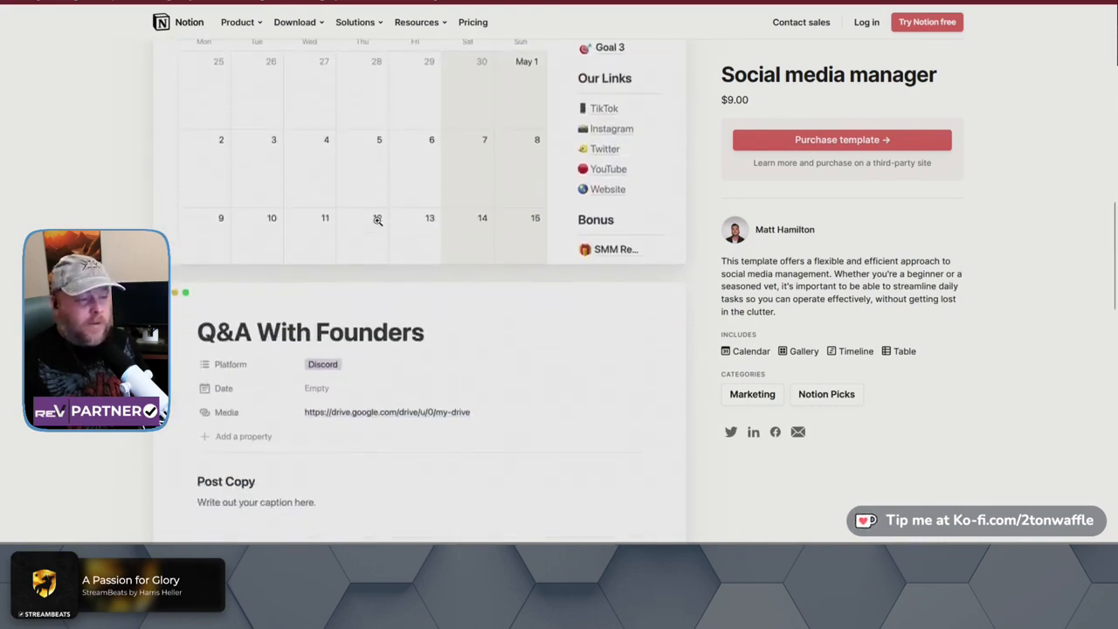
- Review the rest of the Social media manager page, from the post page highlight and Questions & answers to the related marketing templates
scroll(377, 220, down, 3)
scroll(559, 265, down, 2)
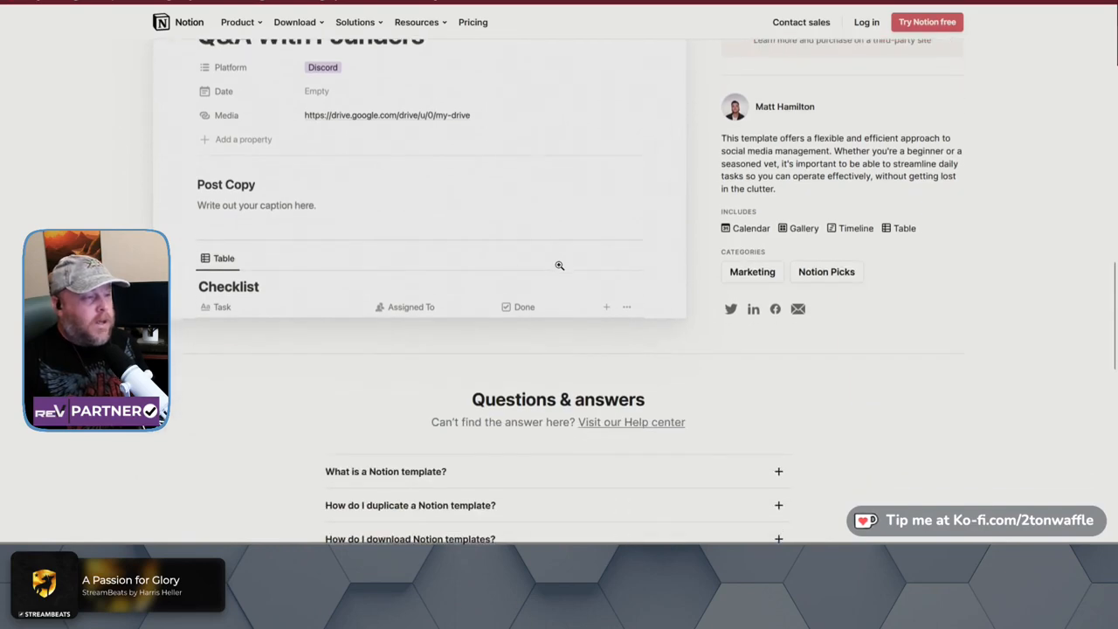
scroll(559, 265, down, 3)
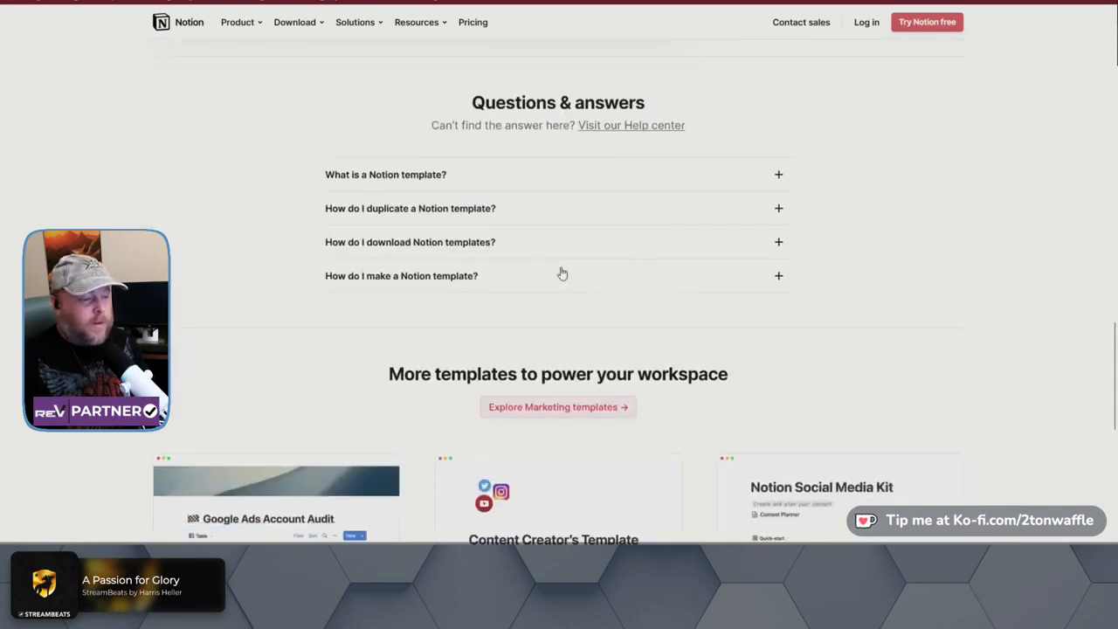
scroll(562, 270, down, 2)
scroll(562, 273, down, 3)
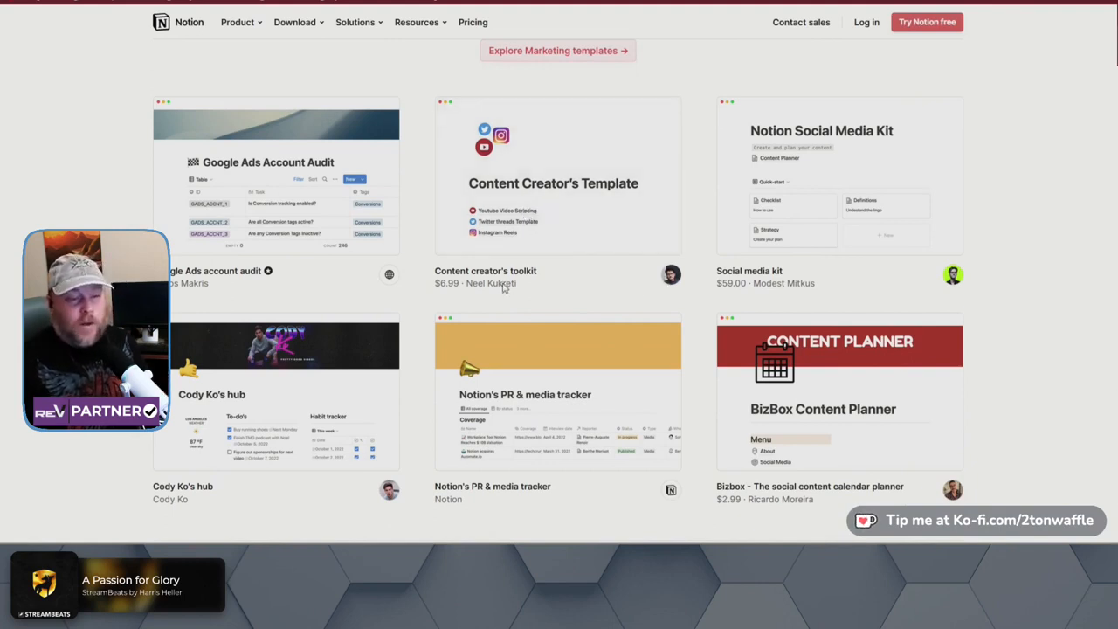
- Open the Social media kit template's page and examine its Twitter, Strategy checklist and Examples highlights
click(850, 202)
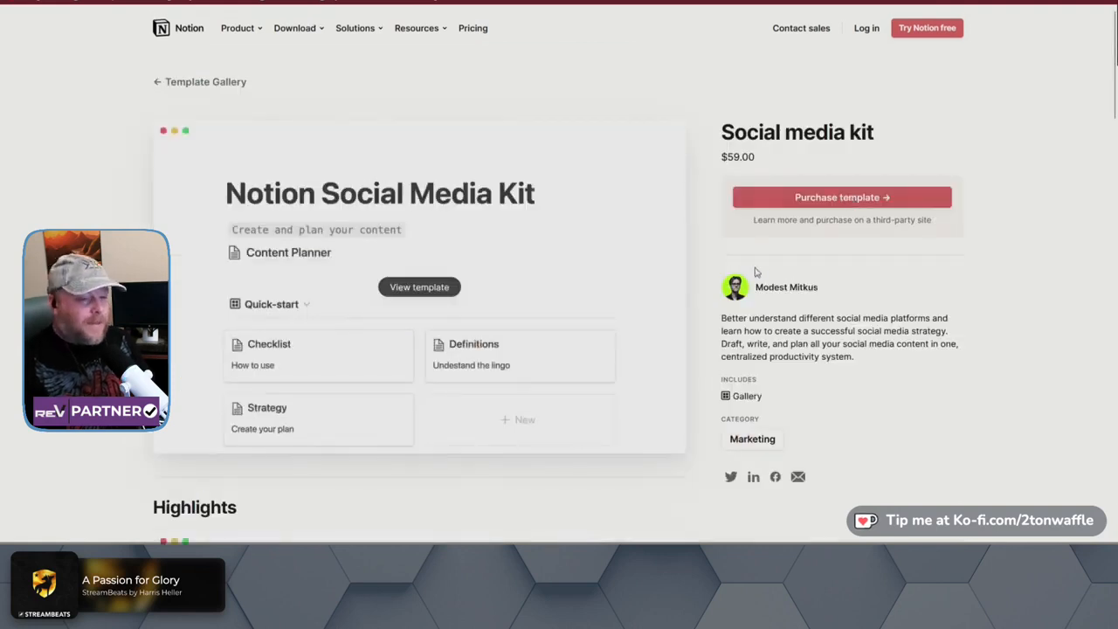
scroll(609, 257, down, 2)
scroll(611, 258, down, 5)
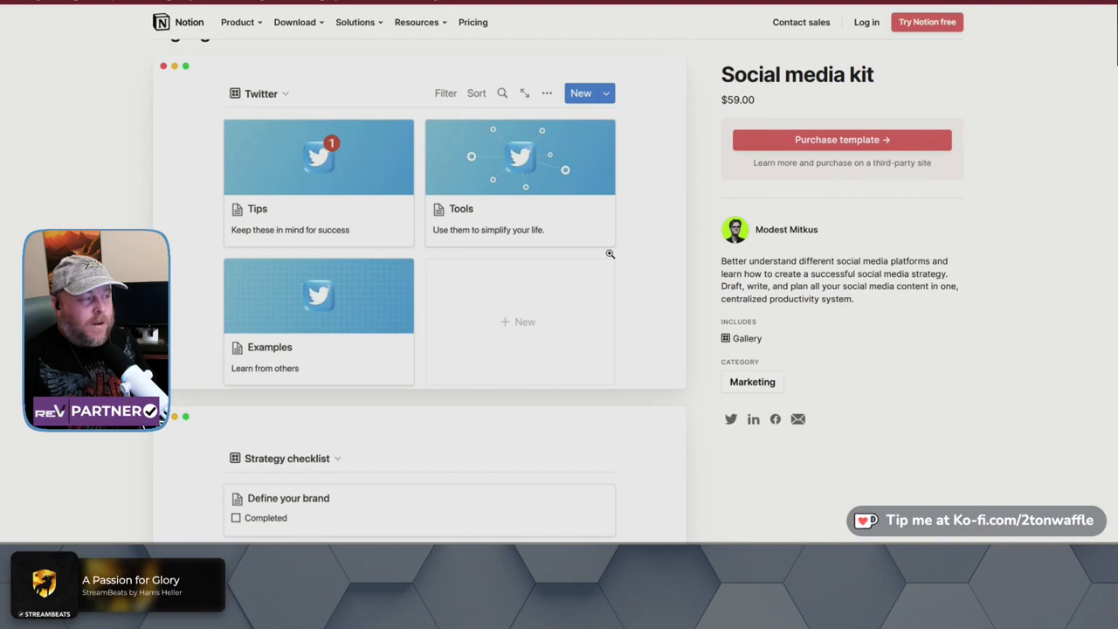
scroll(610, 254, down, 2)
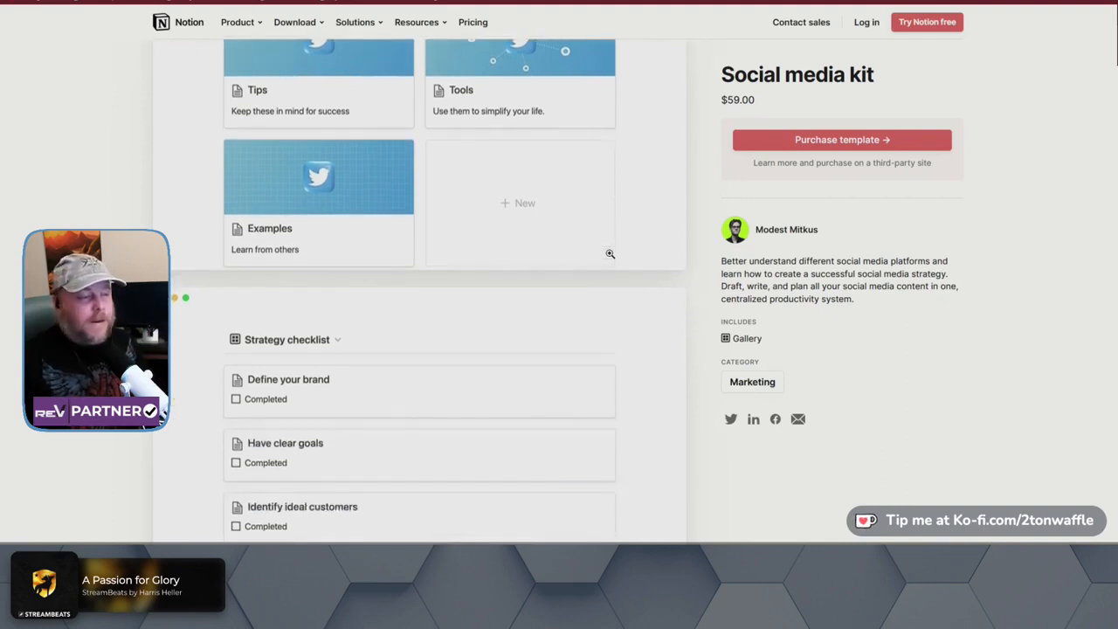
scroll(609, 254, down, 8)
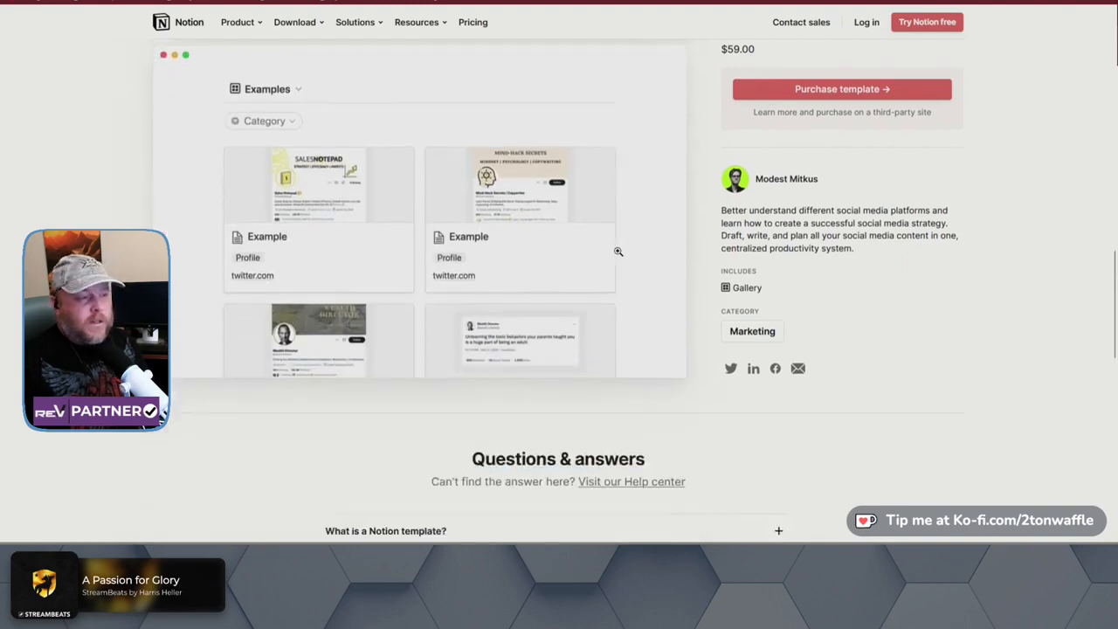
scroll(619, 251, down, 2)
scroll(618, 251, up, 2)
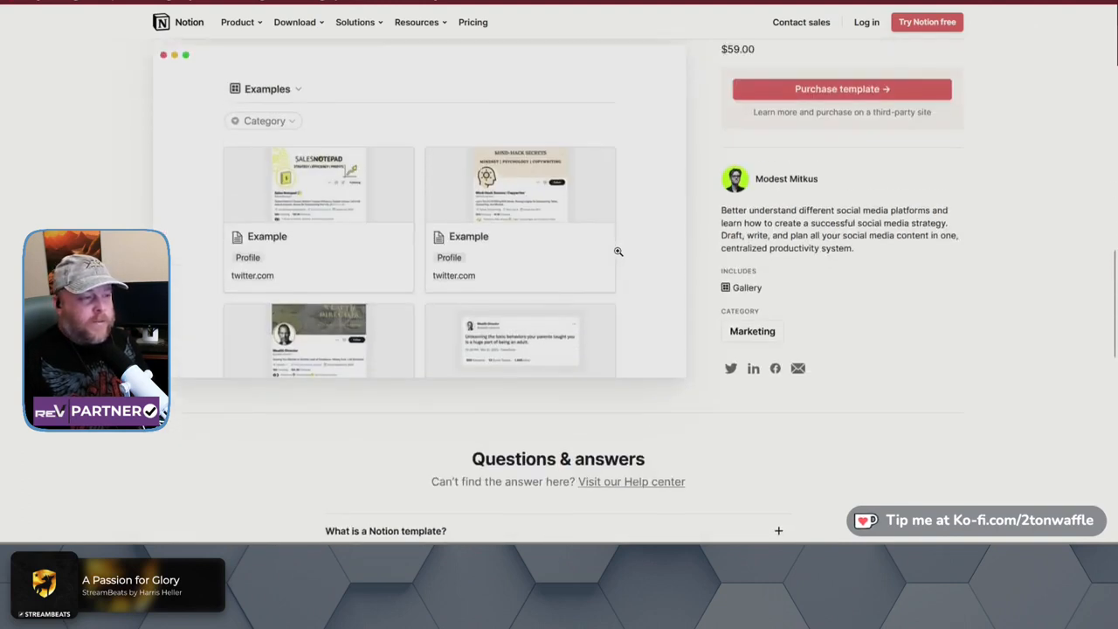
scroll(618, 251, up, 9)
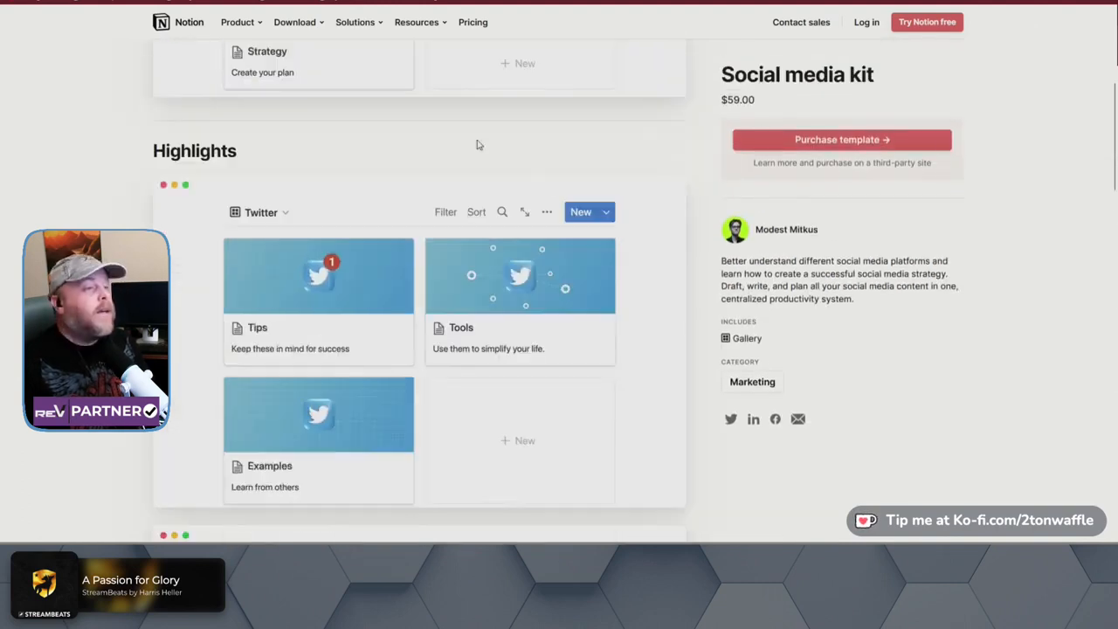
- Go to Notion's home page and review the Acme home, Meeting Notes and Roadmap feature sections
click(188, 27)
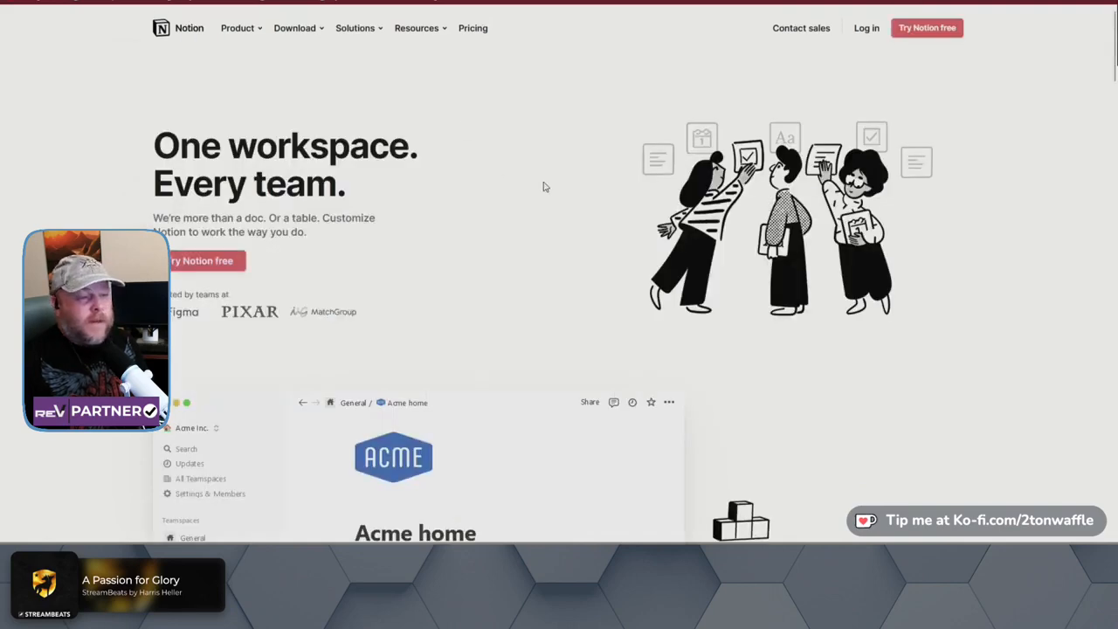
scroll(786, 229, down, 4)
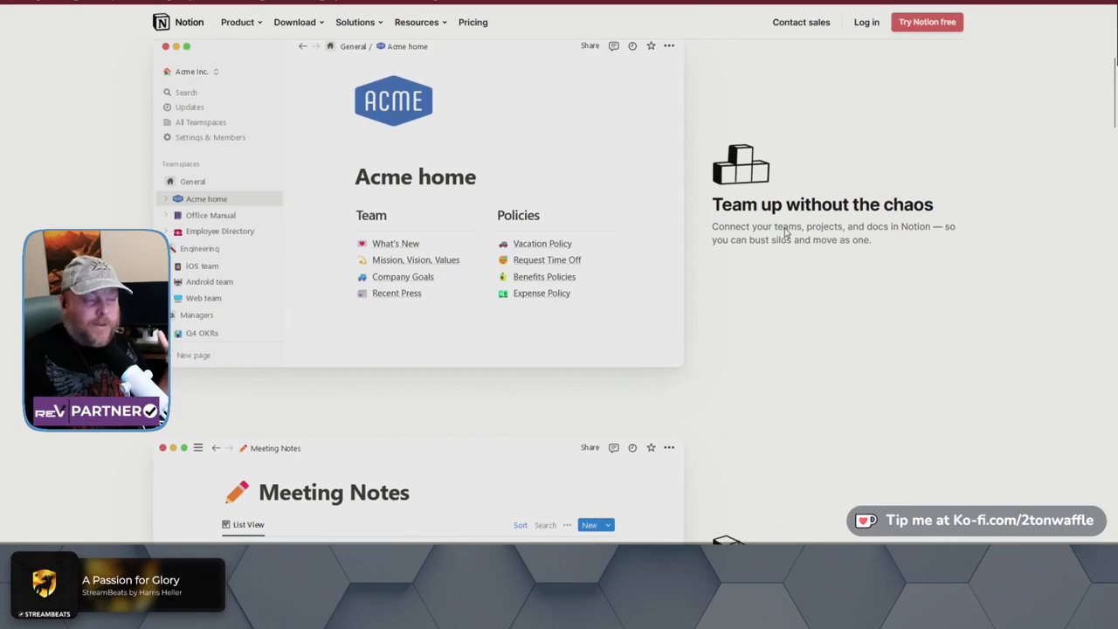
scroll(786, 232, down, 2)
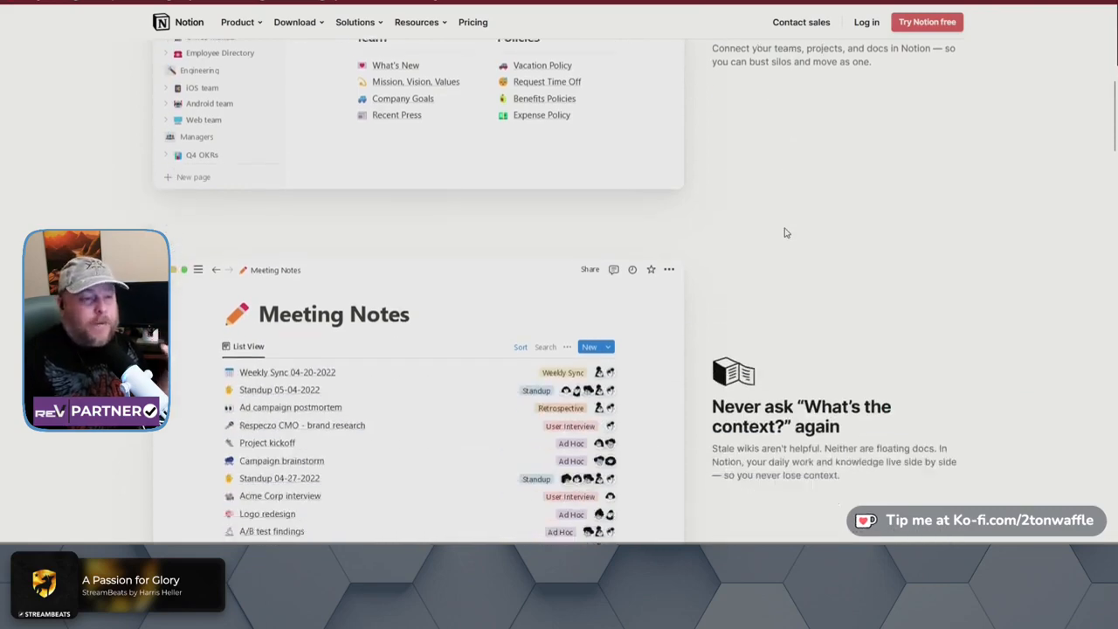
scroll(785, 233, down, 7)
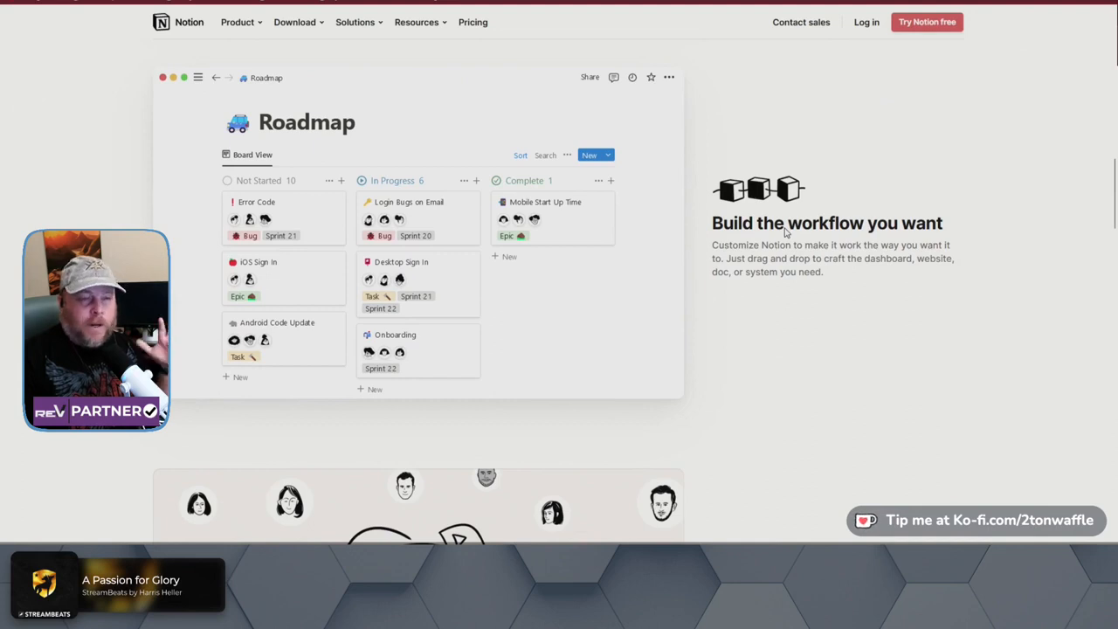
scroll(784, 233, down, 1)
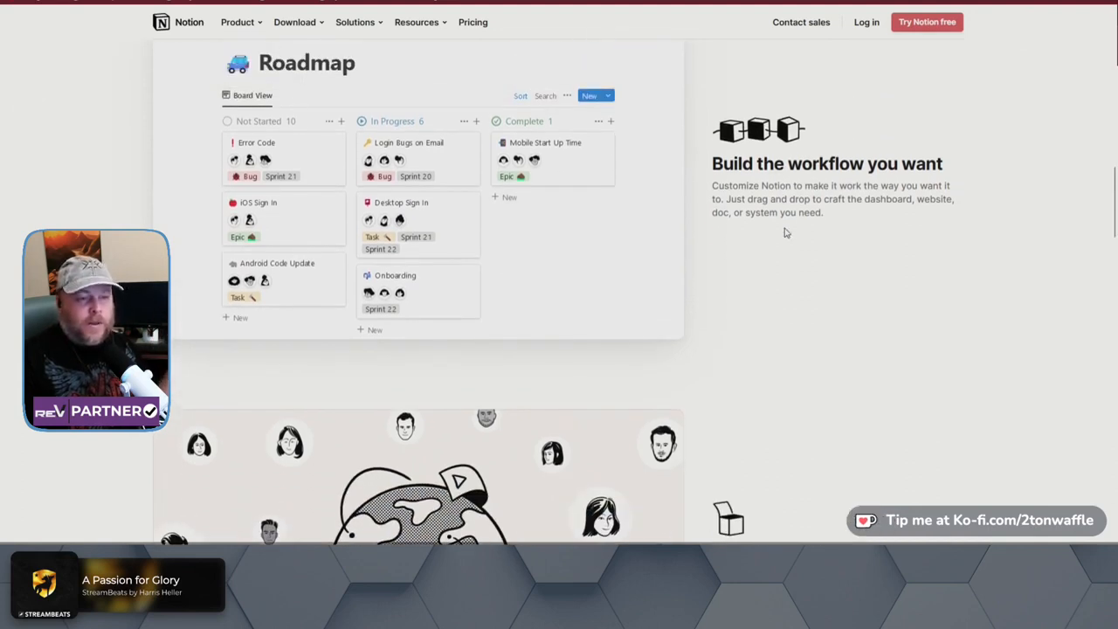
scroll(785, 233, down, 3)
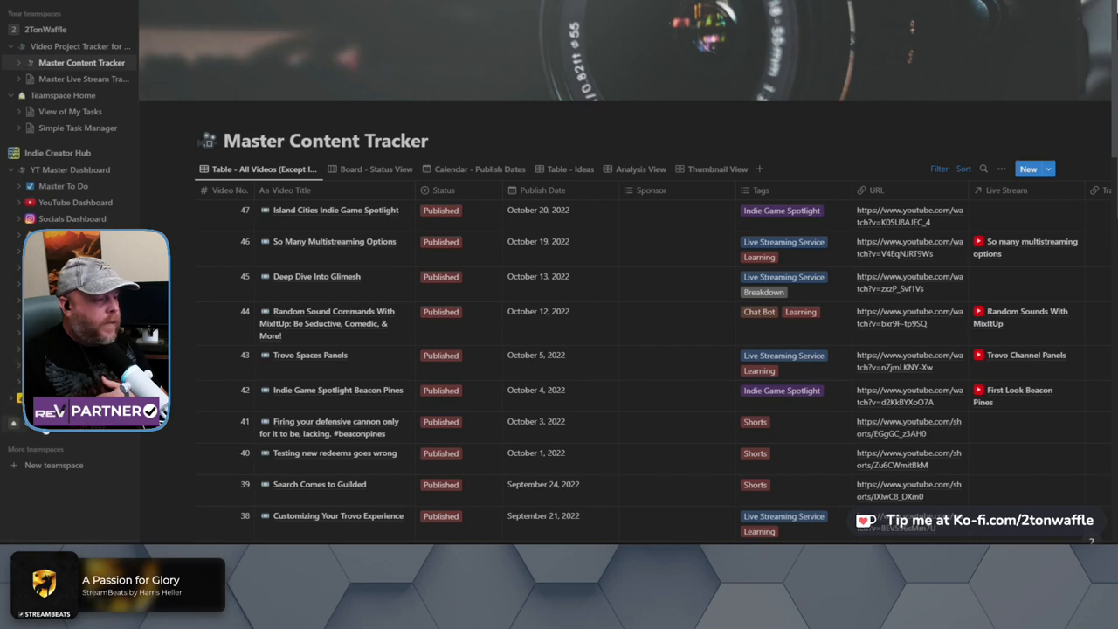
- Switch to the Notion workspace, expand the General teamspace and look over the pages of all teamspaces
click(43, 426)
scroll(70, 262, down, 2)
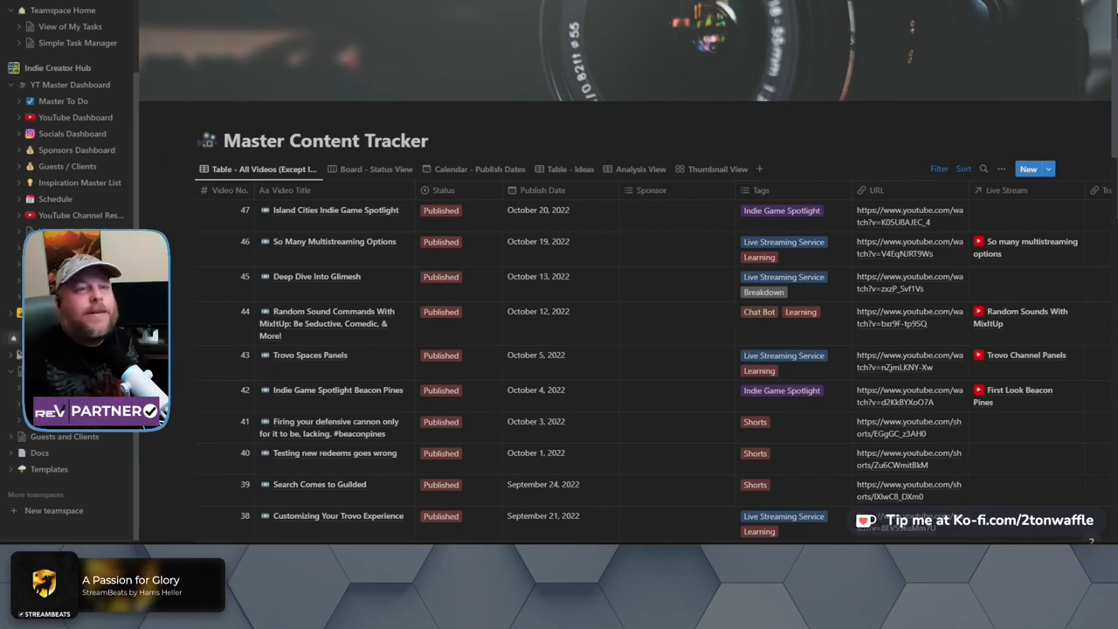
scroll(68, 158, up, 2)
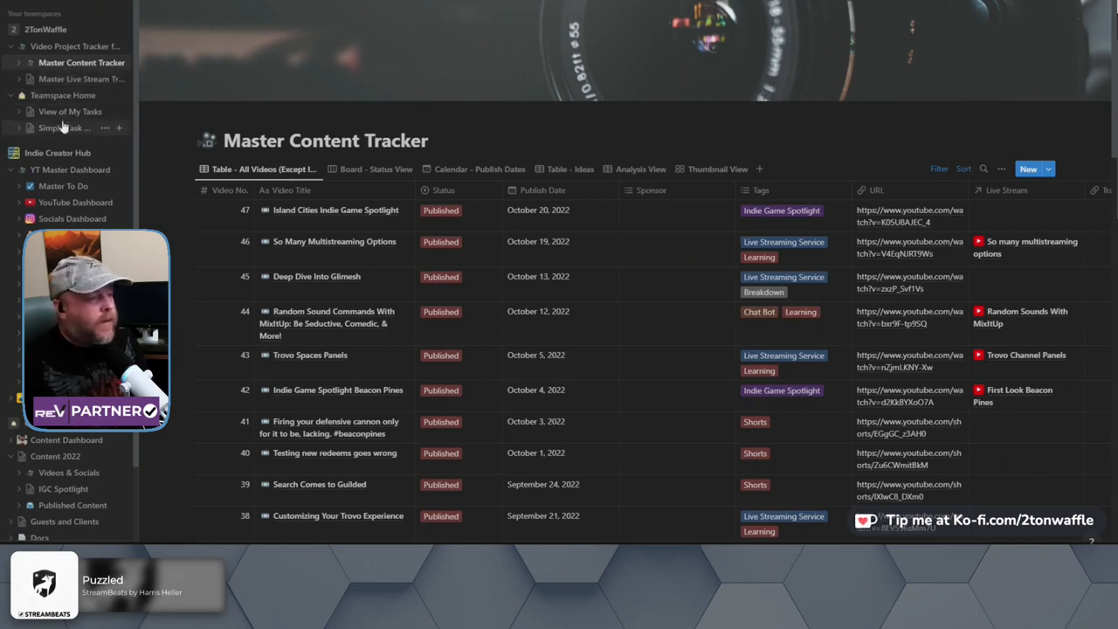
- Open the YT Master Dashboard and look over its In Progress, Blog Posts, Tasks For Tomorrow and Release Schedule sections
click(54, 179)
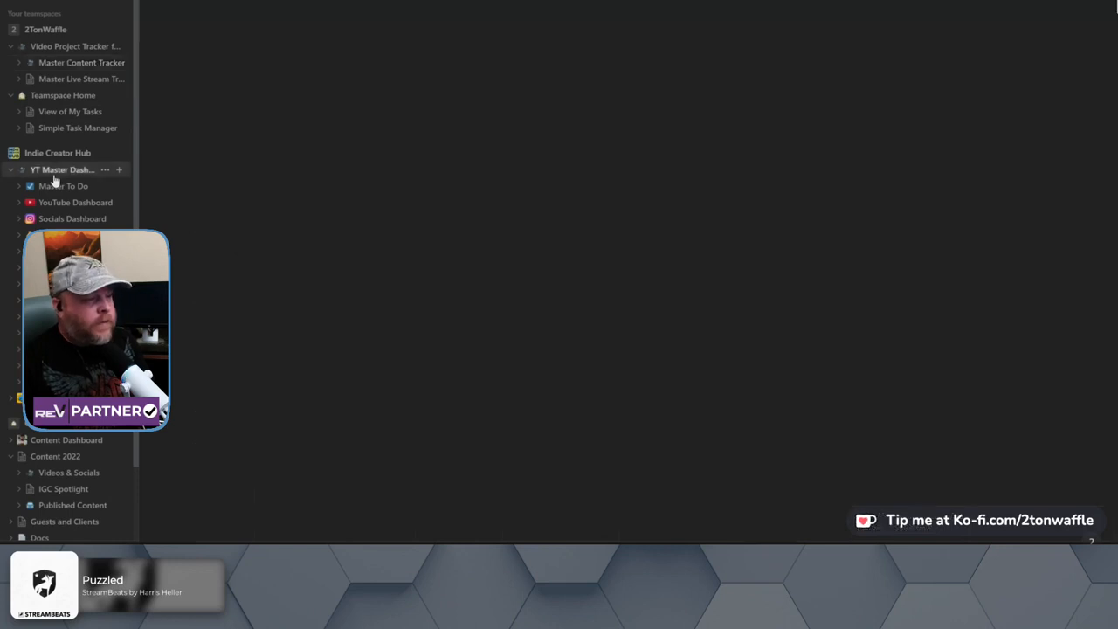
scroll(523, 276, down, 2)
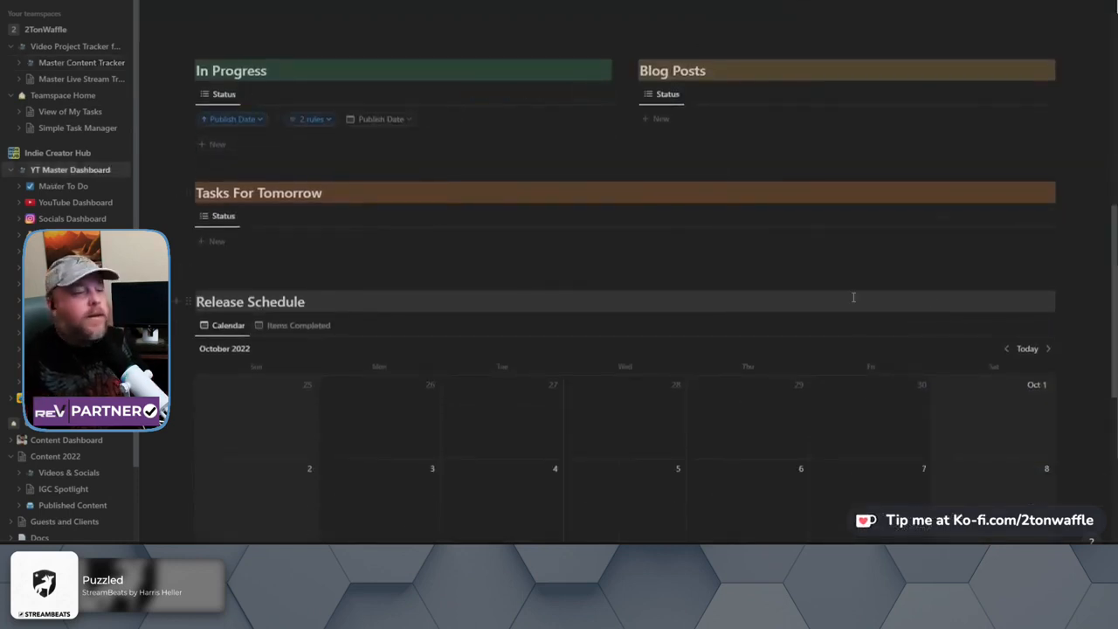
scroll(682, 403, up, 4)
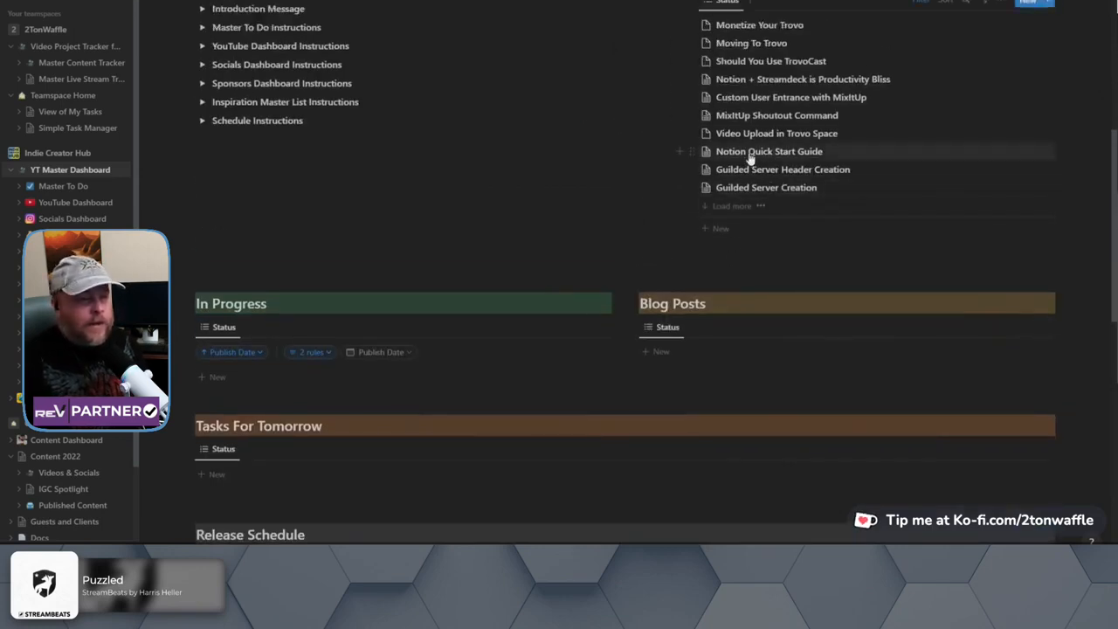
- Schedule the Notion Quick Start Guide idea on October 27 in the Release Schedule calendar and mark it as In Progress
drag(749, 155, 840, 451)
scroll(840, 451, down, 6)
scroll(840, 450, up, 8)
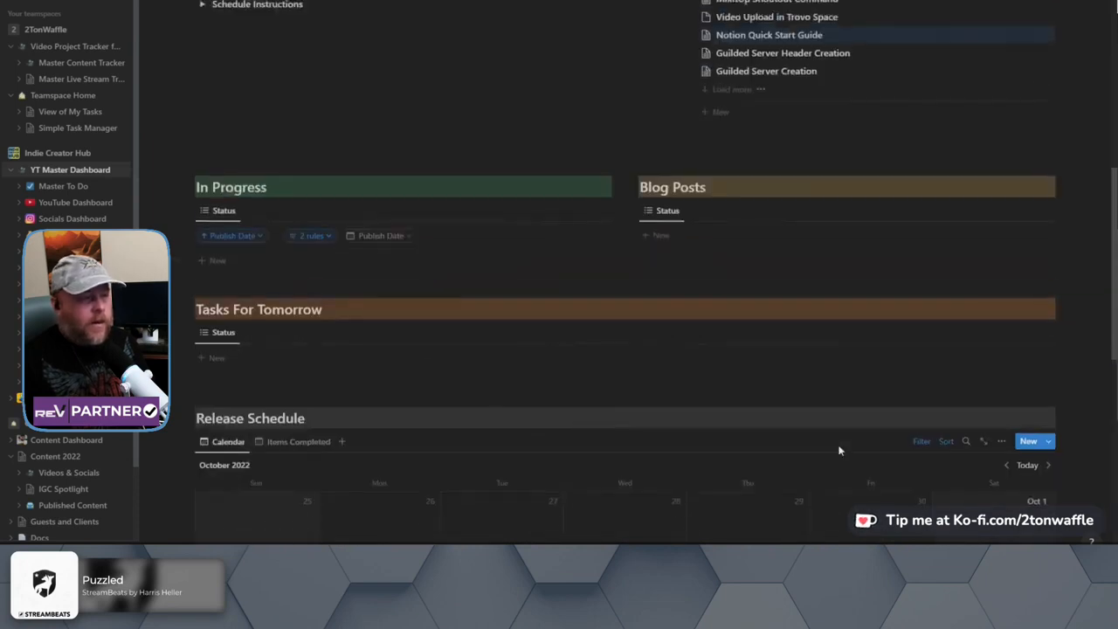
scroll(839, 451, down, 5)
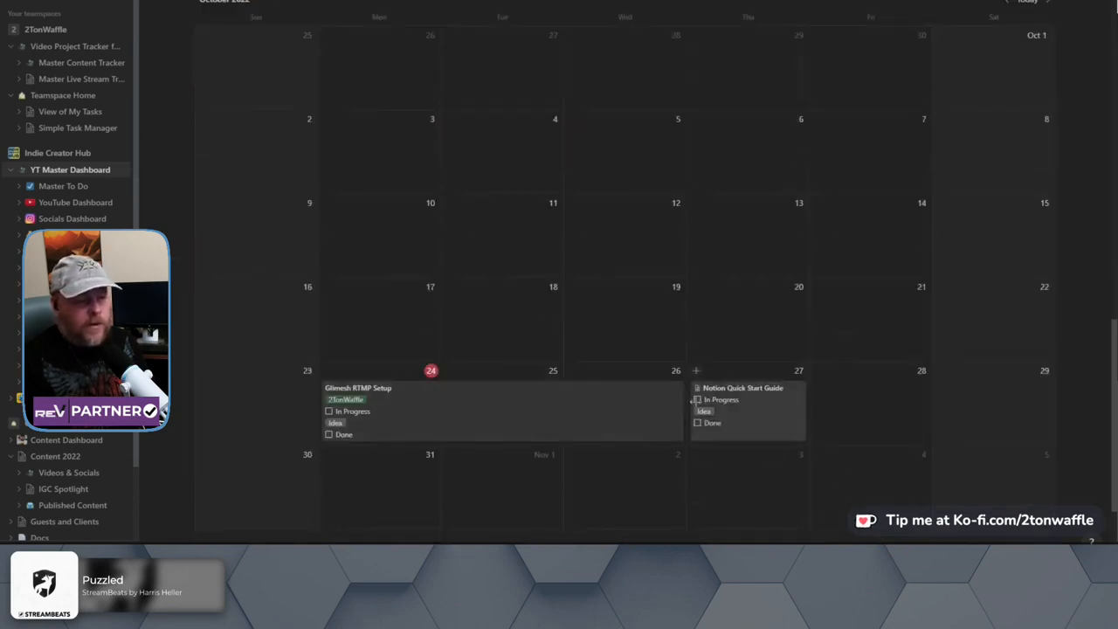
click(698, 401)
scroll(711, 394, up, 5)
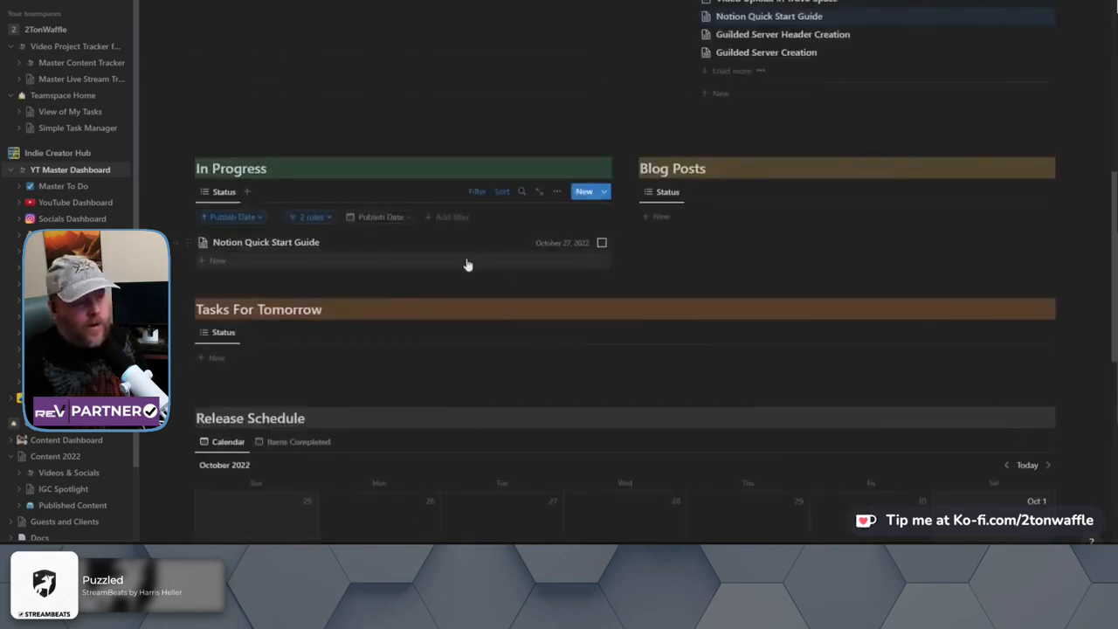
- Mark the Notion Quick Start Guide as done in the In Progress list and find it in the Items Completed calendar
click(601, 243)
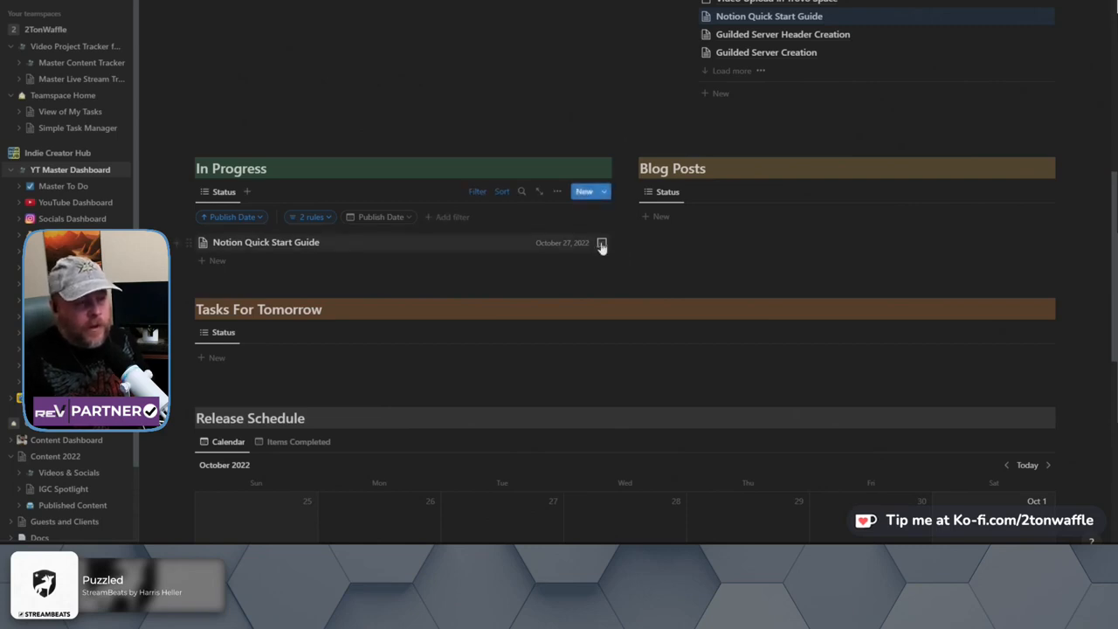
click(298, 423)
scroll(577, 367, down, 3)
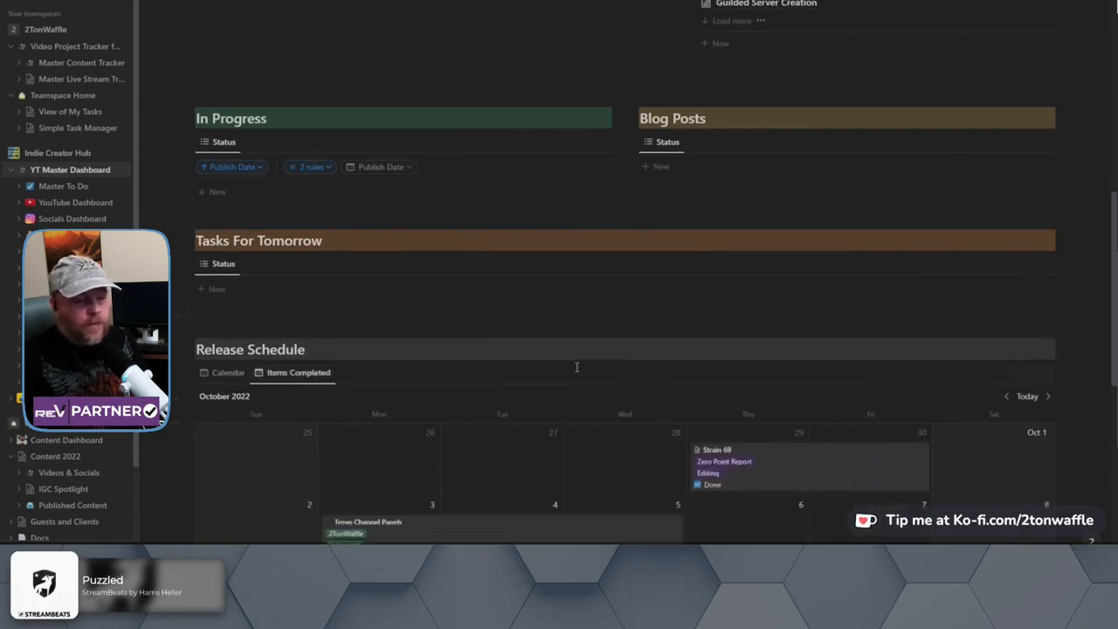
scroll(782, 426, down, 3)
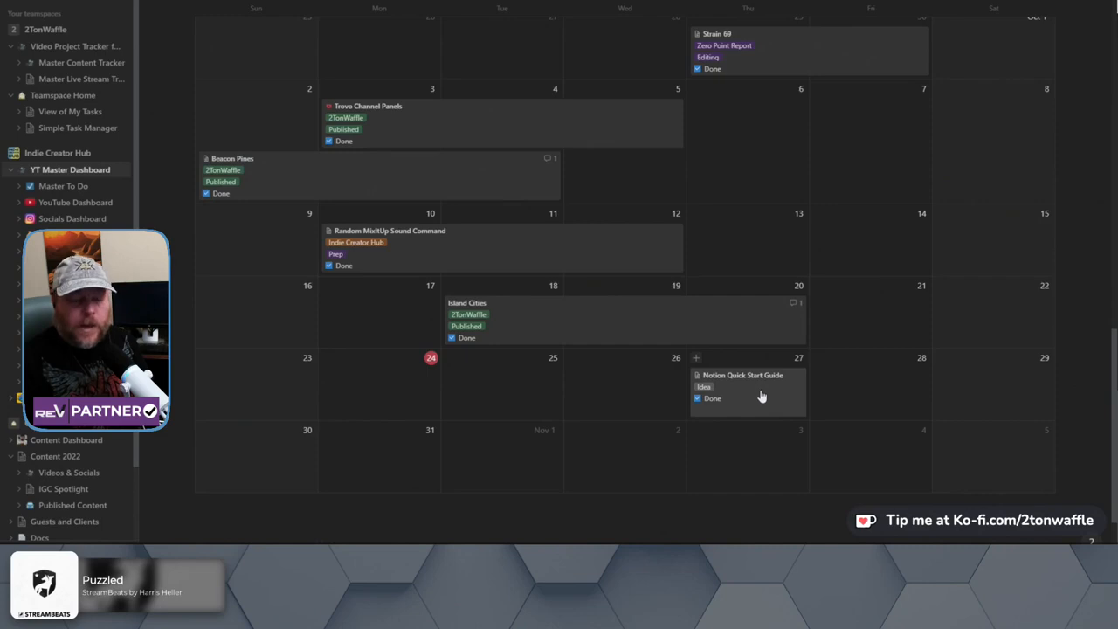
- Clear the Done checkbox of the Notion Quick Start Guide and return to the In Progress list
click(697, 398)
scroll(698, 404, up, 8)
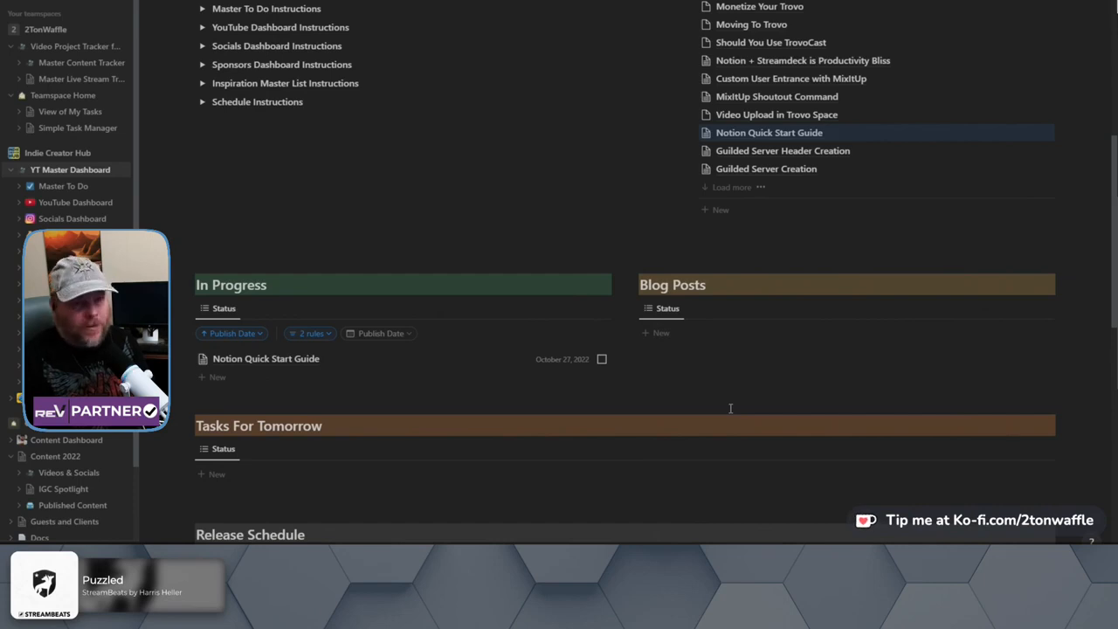
- Delete the Simple Task Manager and View of My Tasks pages from Teamspace Home, and open Teamspace Home
scroll(70, 262, down, 2)
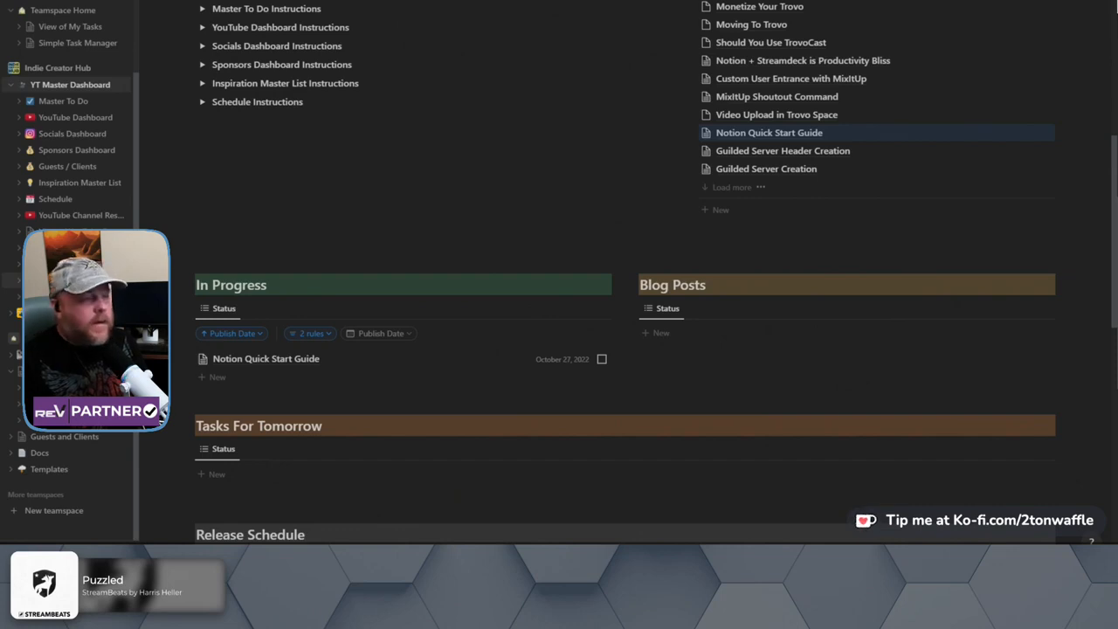
scroll(70, 263, up, 2)
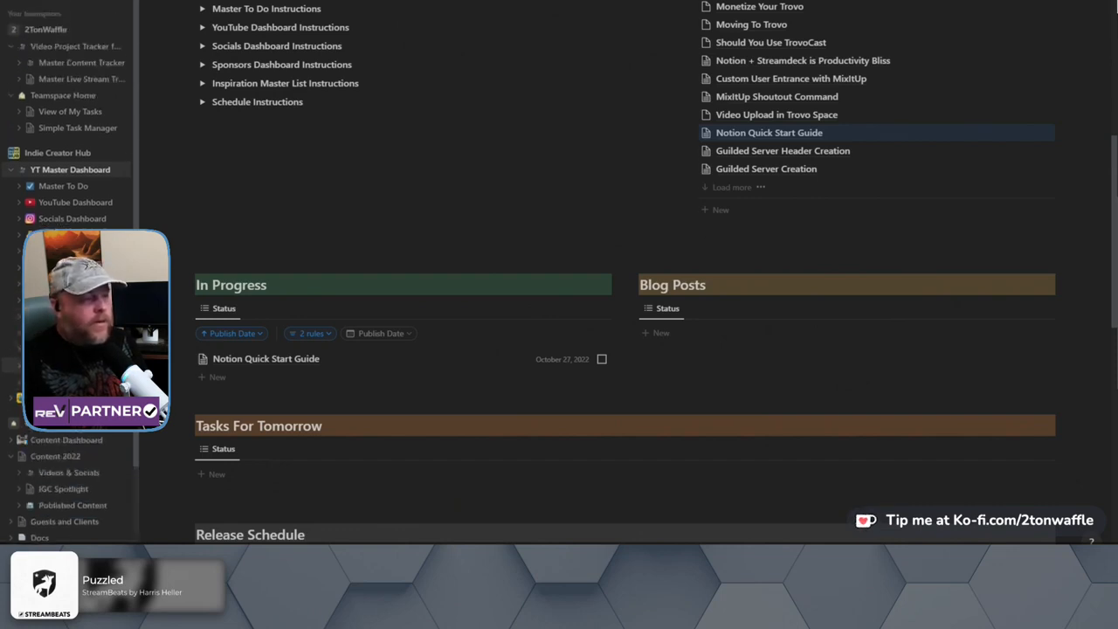
click(77, 128)
right_click(54, 129)
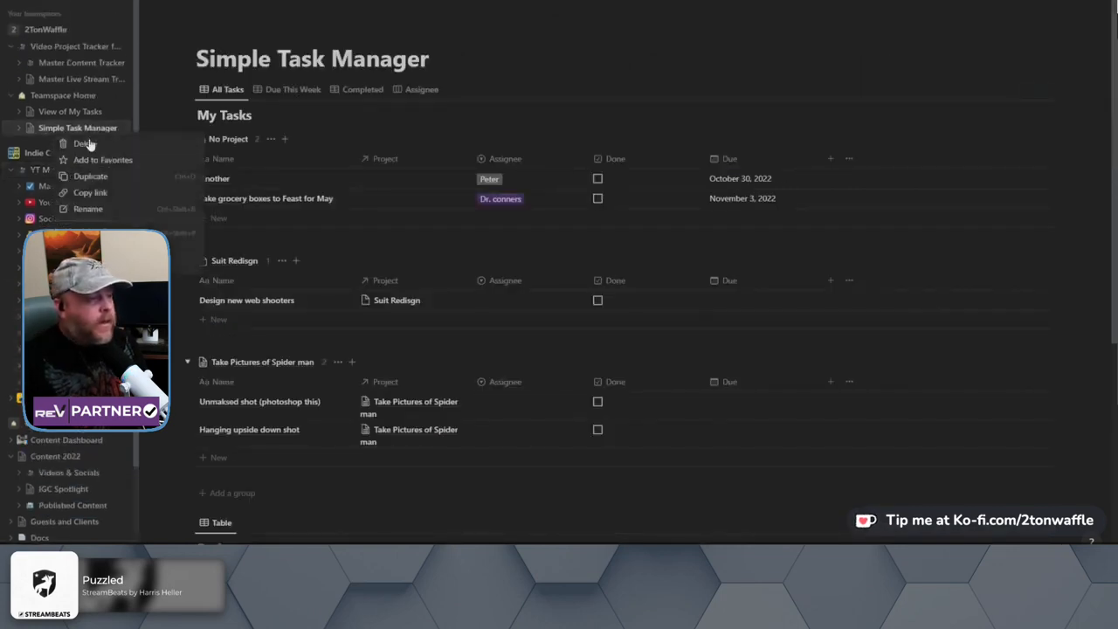
click(84, 143)
click(70, 112)
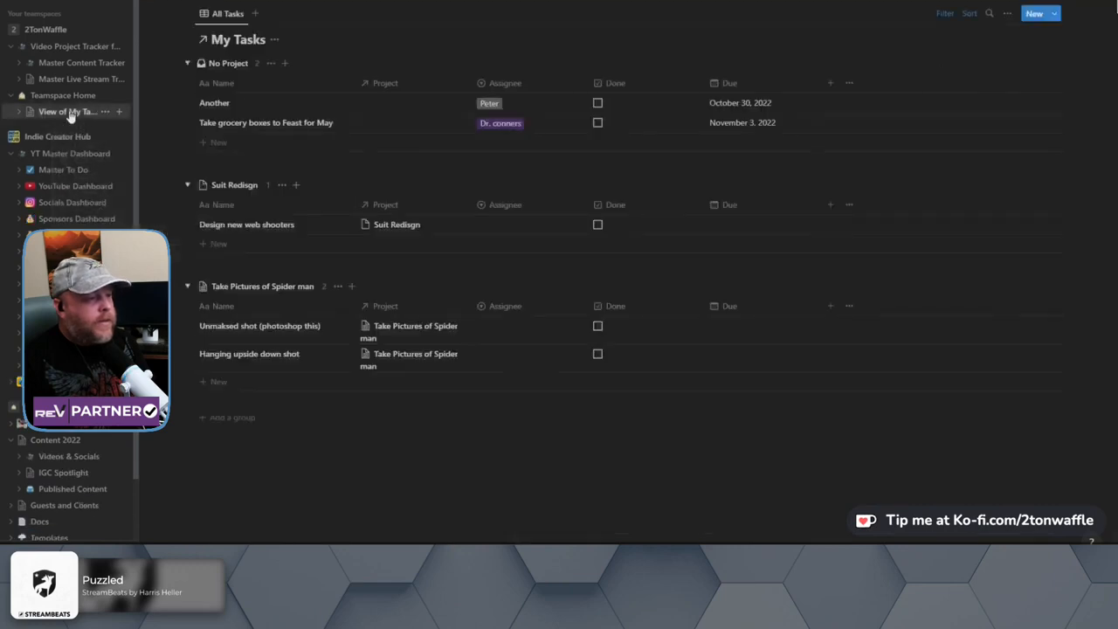
click(74, 101)
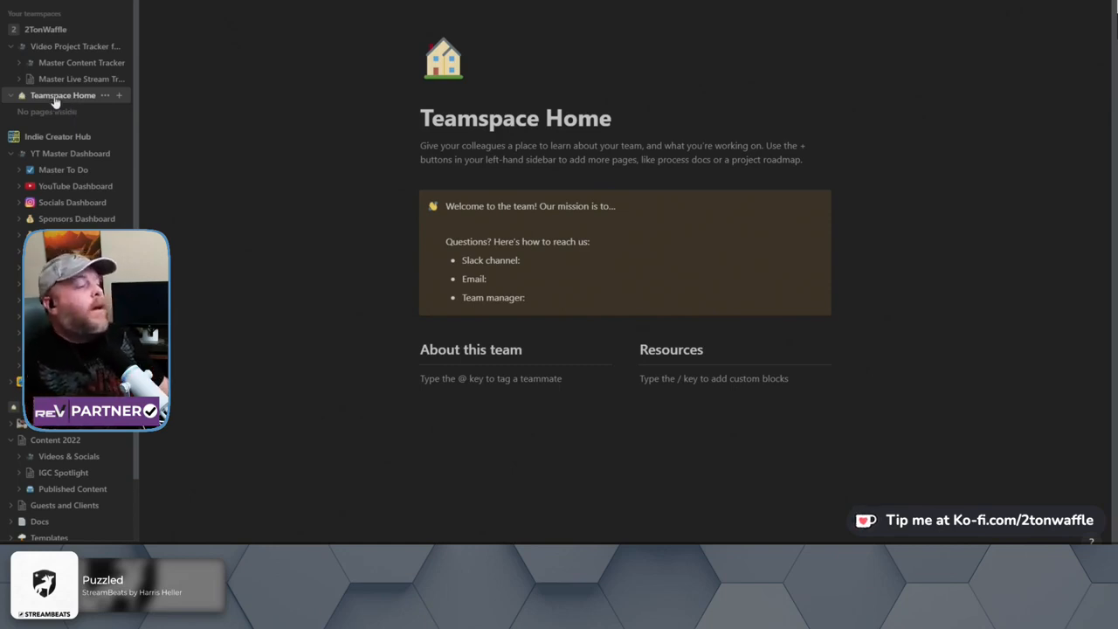
- Add a new page inside Teamspace Home as a table backed by a new database
click(118, 97)
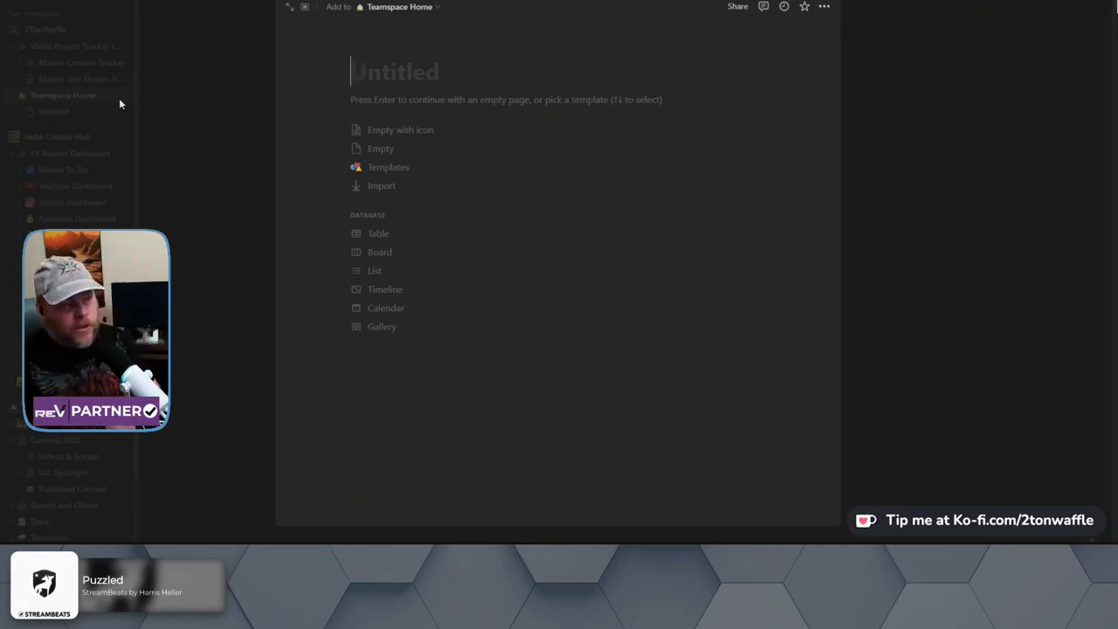
click(383, 243)
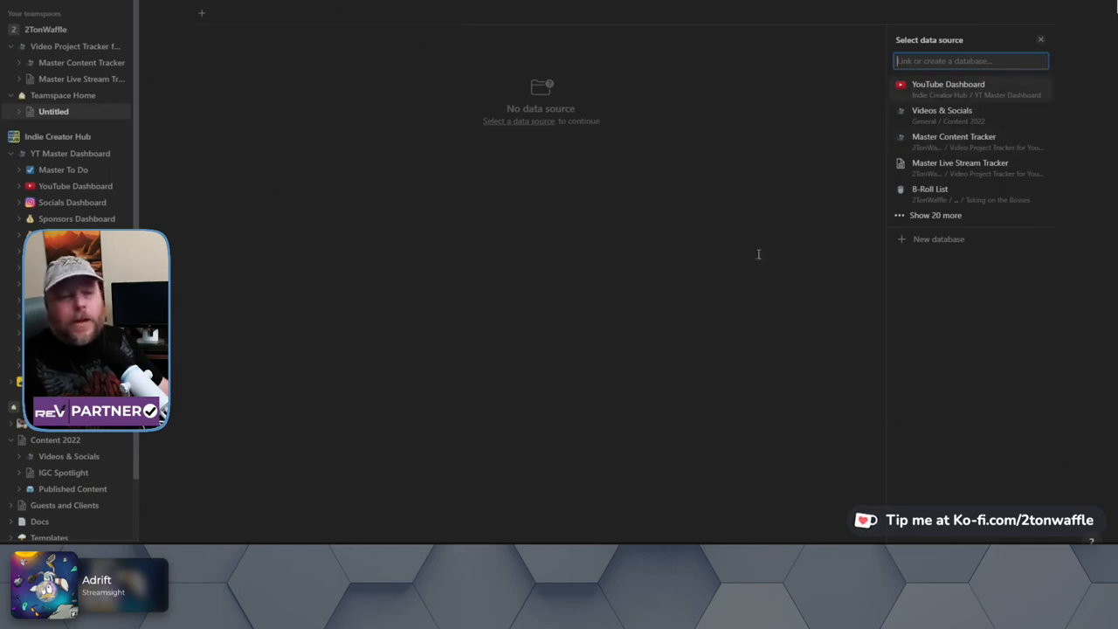
click(947, 249)
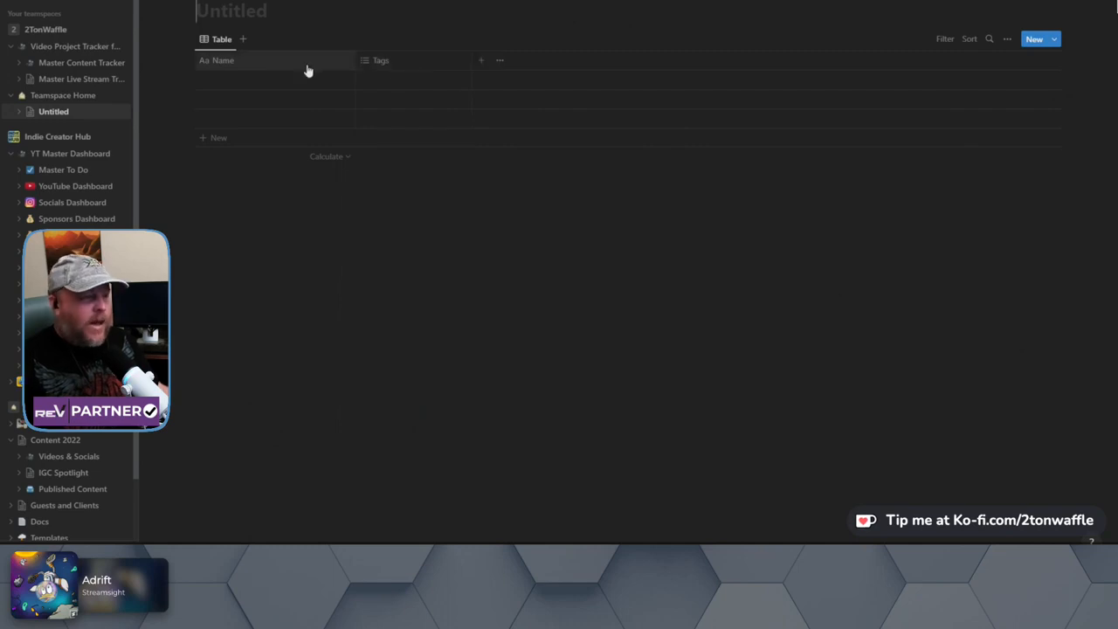
- Delete the Tags property from the new untitled table
click(381, 63)
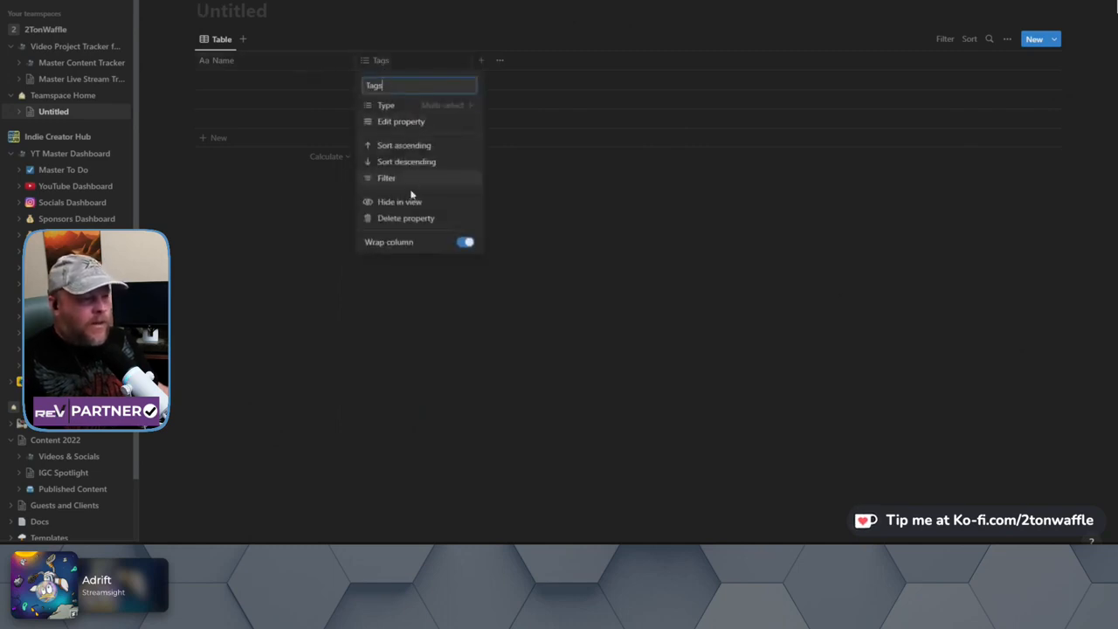
click(408, 219)
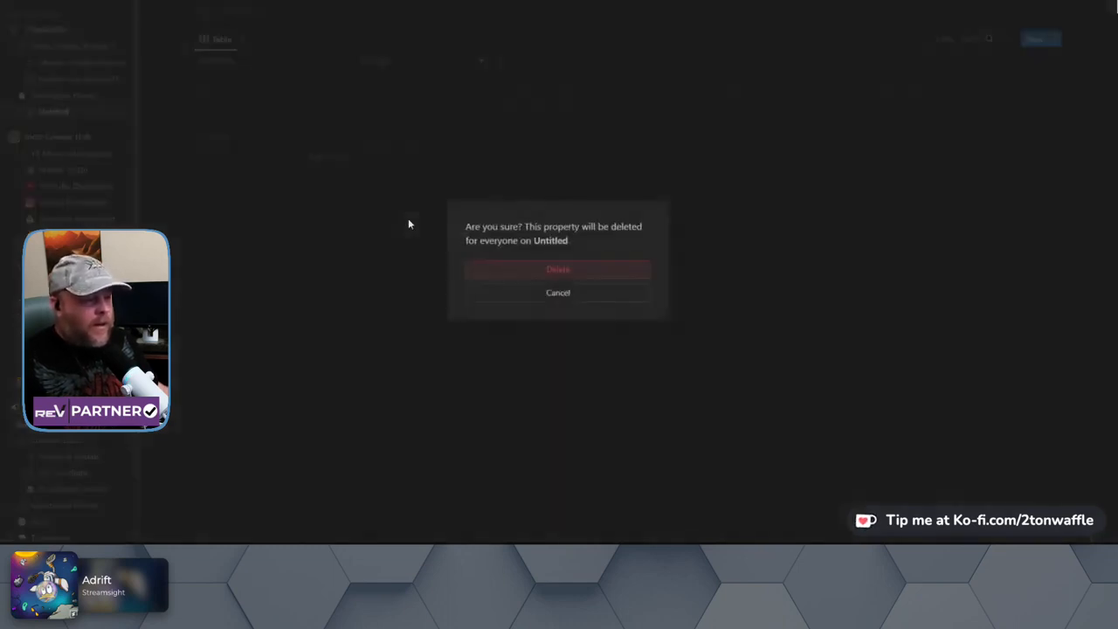
click(633, 269)
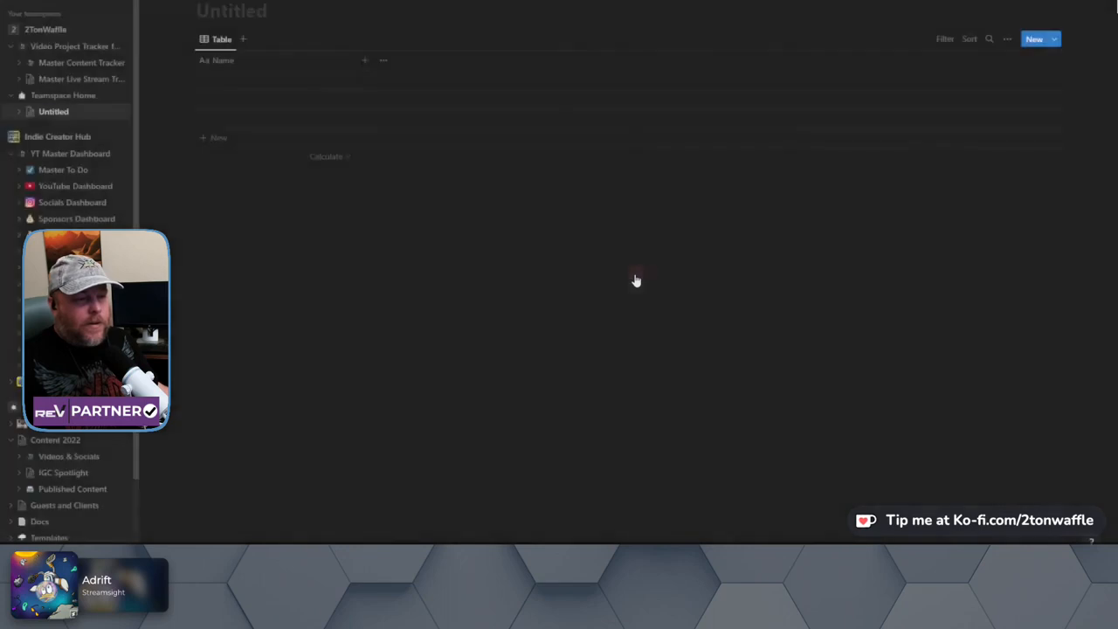
- Add a property named Genre to the table and set its type to Multi-select
click(366, 68)
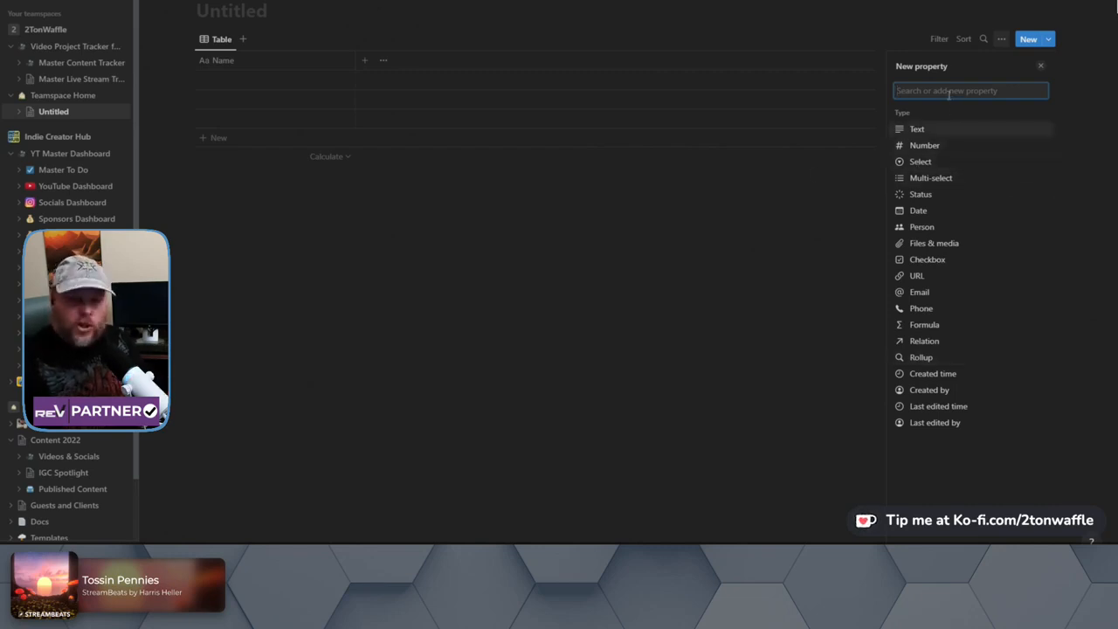
text(Genre)
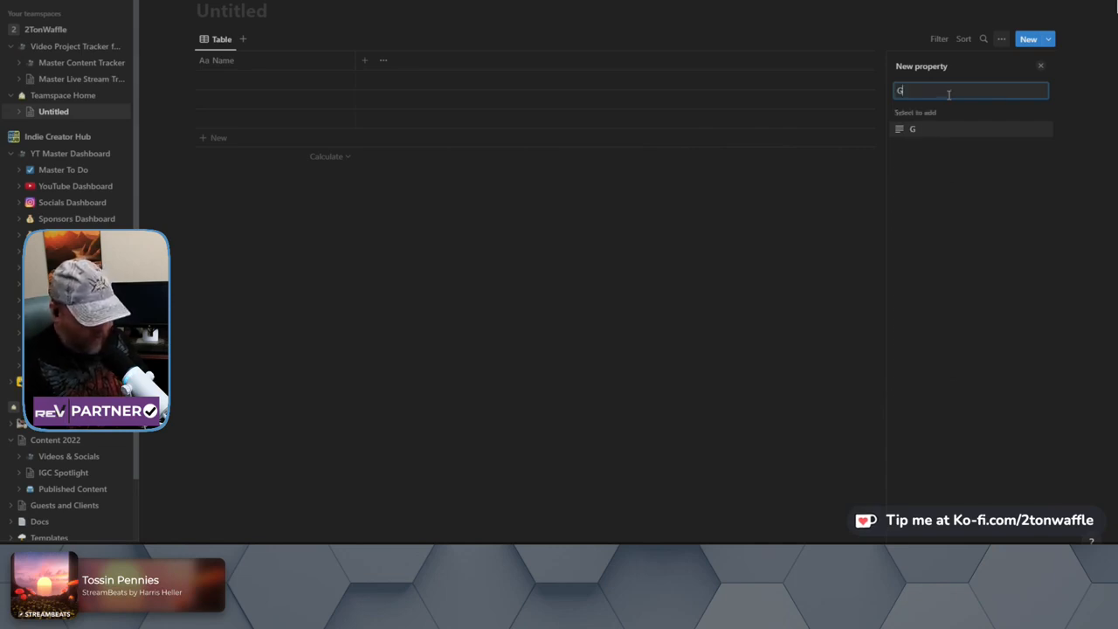
key(Return)
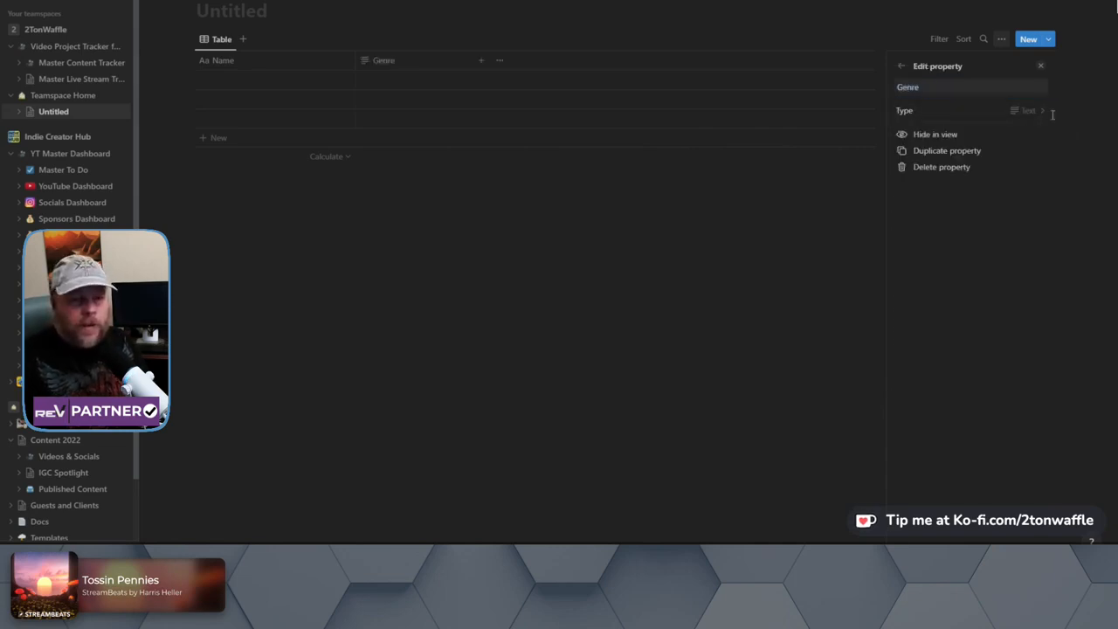
click(1046, 112)
click(955, 182)
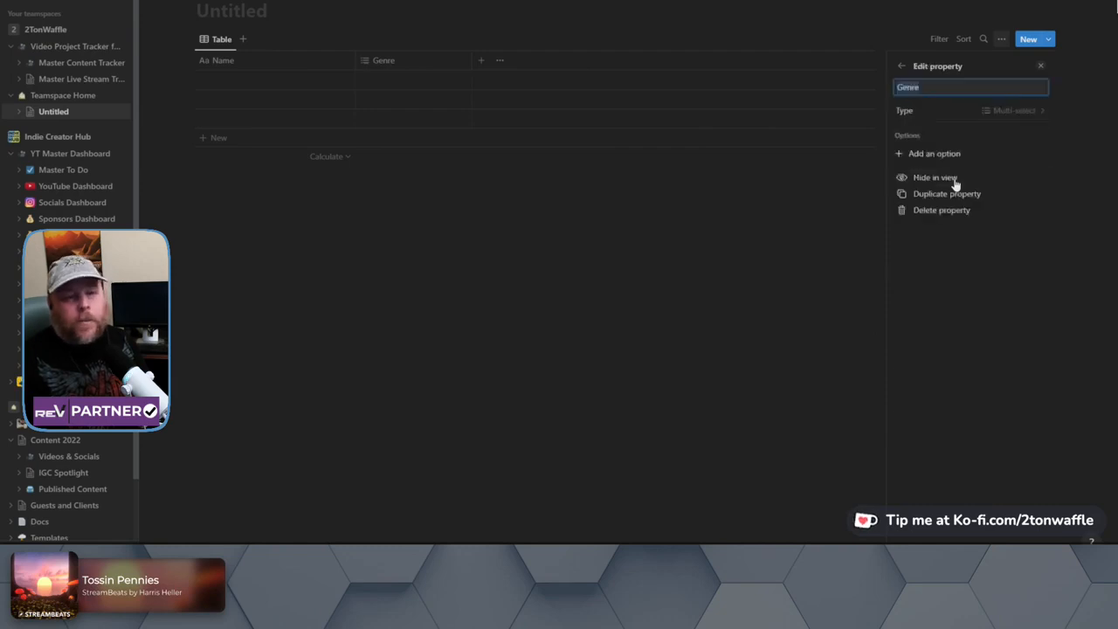
click(383, 79)
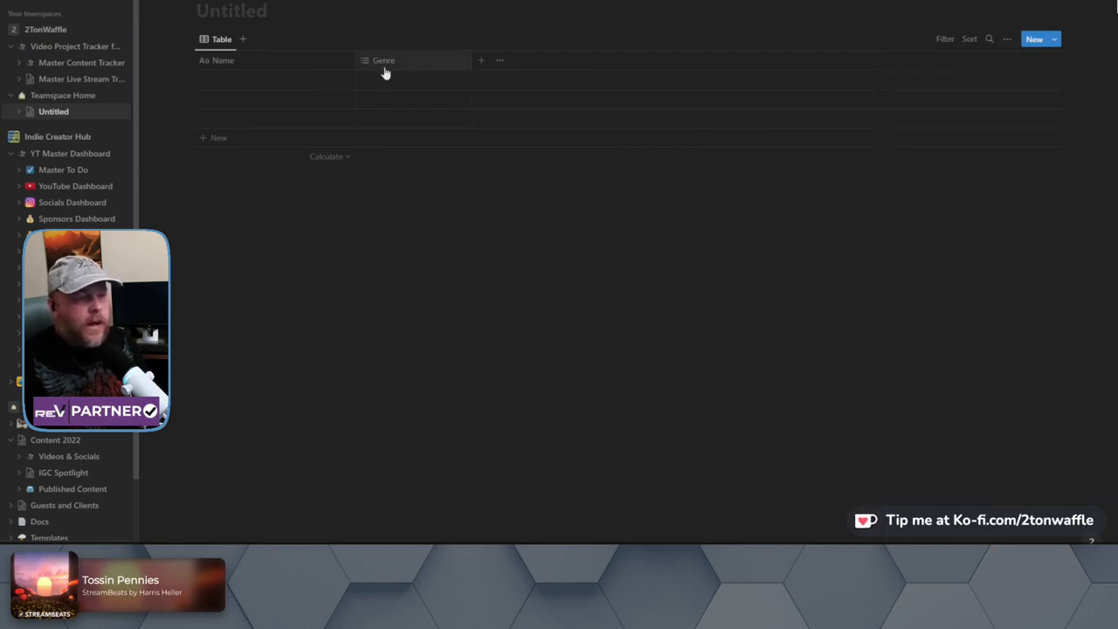
- Edit the Genre property and add the options Horror, RPG and MMO
click(385, 73)
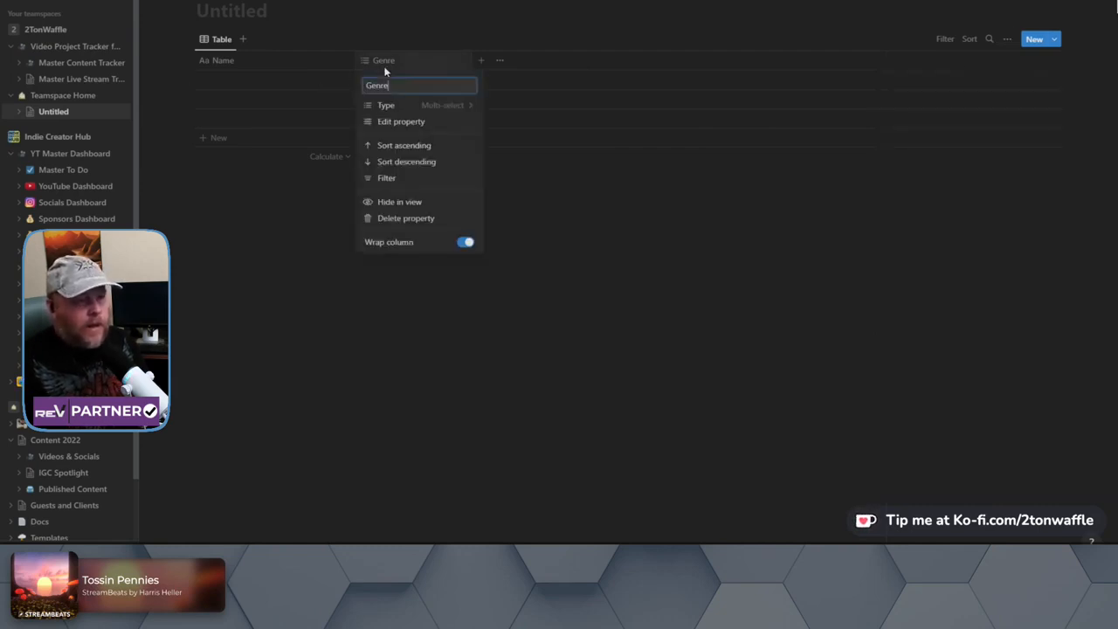
click(388, 126)
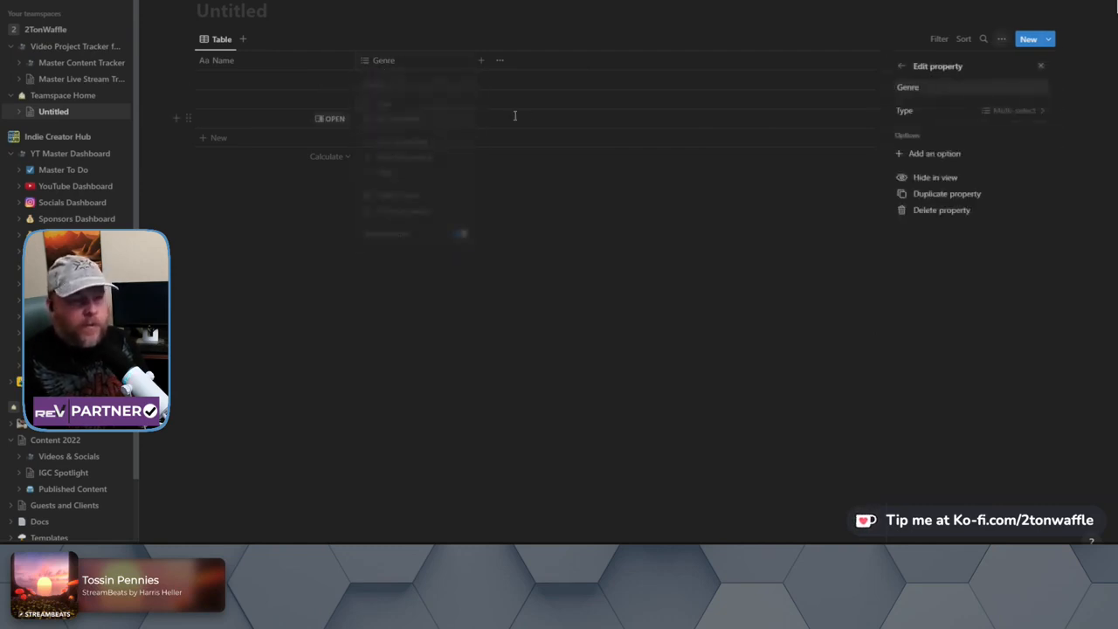
click(956, 157)
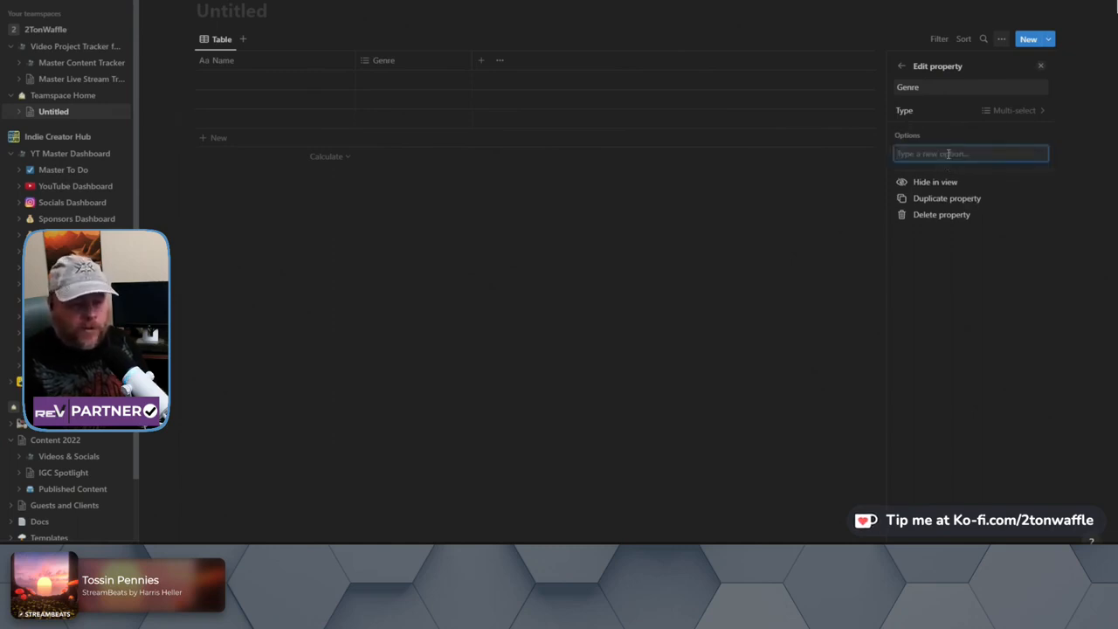
text(Hor)
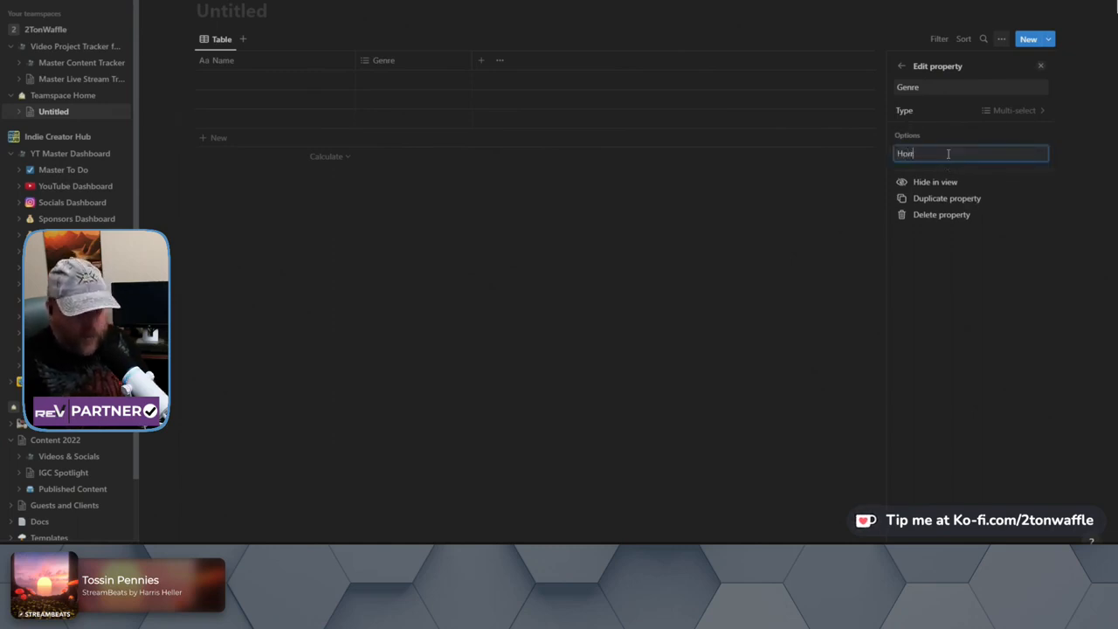
text(ror)
key(Return)
text(RPG)
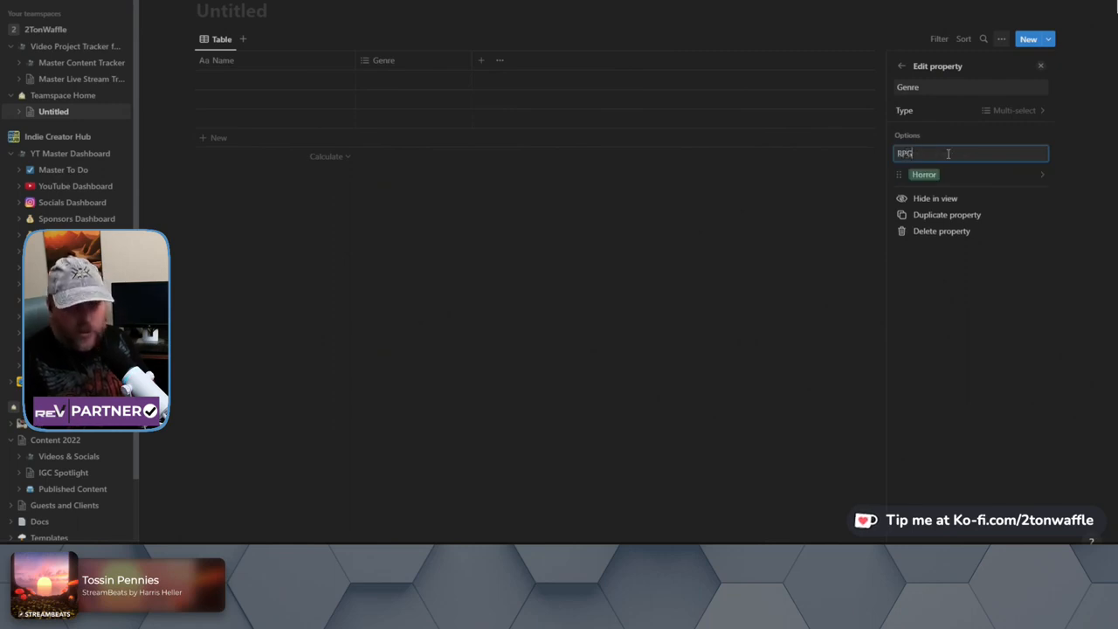
key(Return)
text(MM)
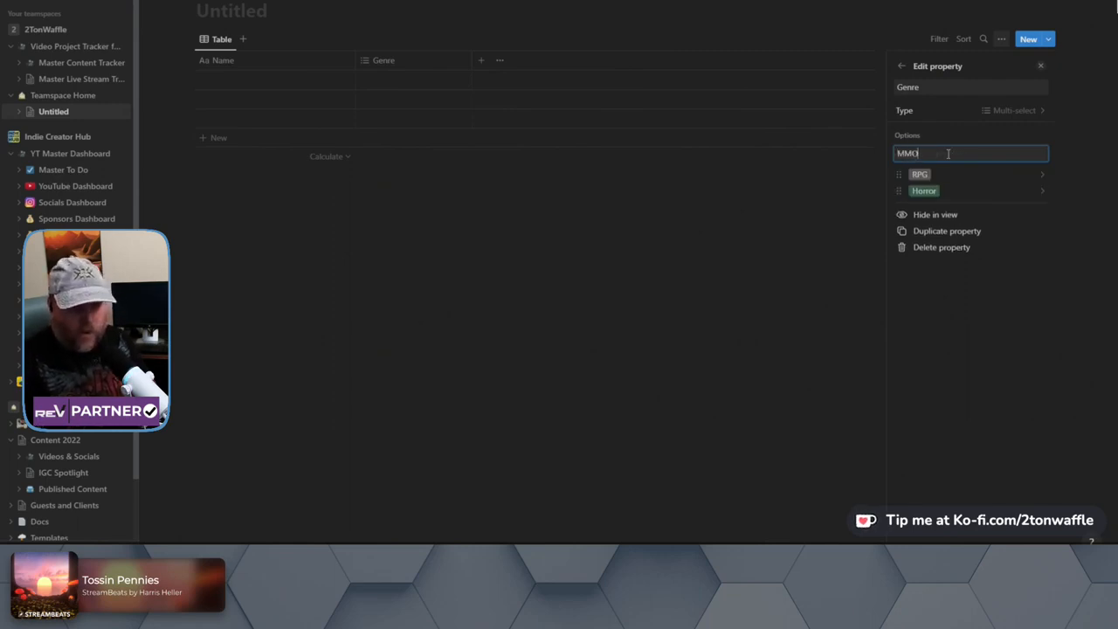
text(O)
key(Return)
- Add the options FPS, Indie and Action to the Genre property and finish editing it
text(FPS)
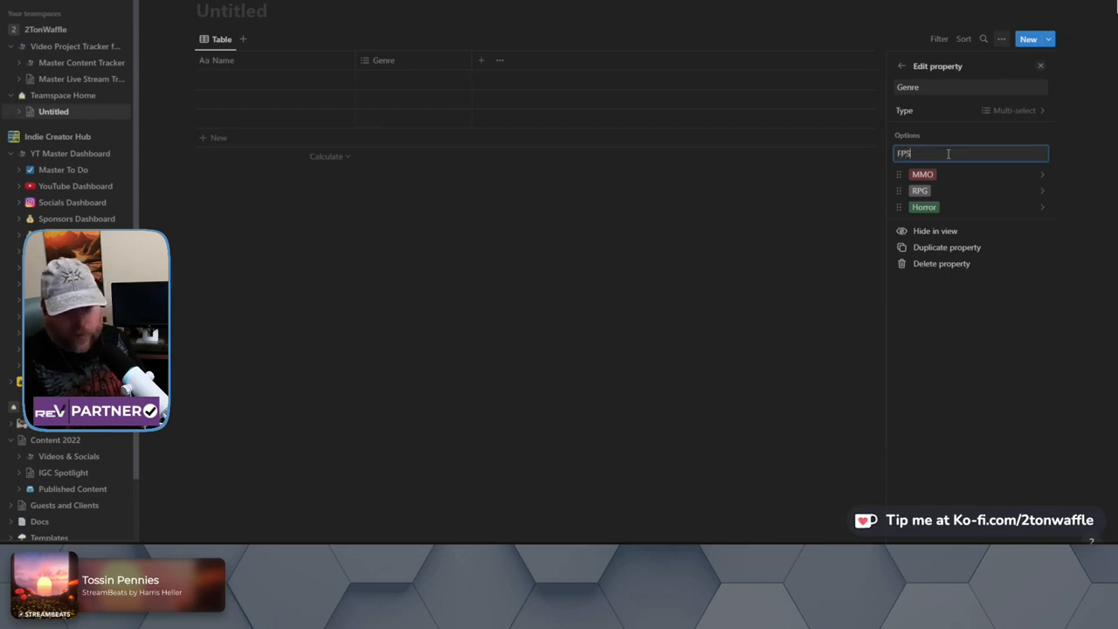
key(Return)
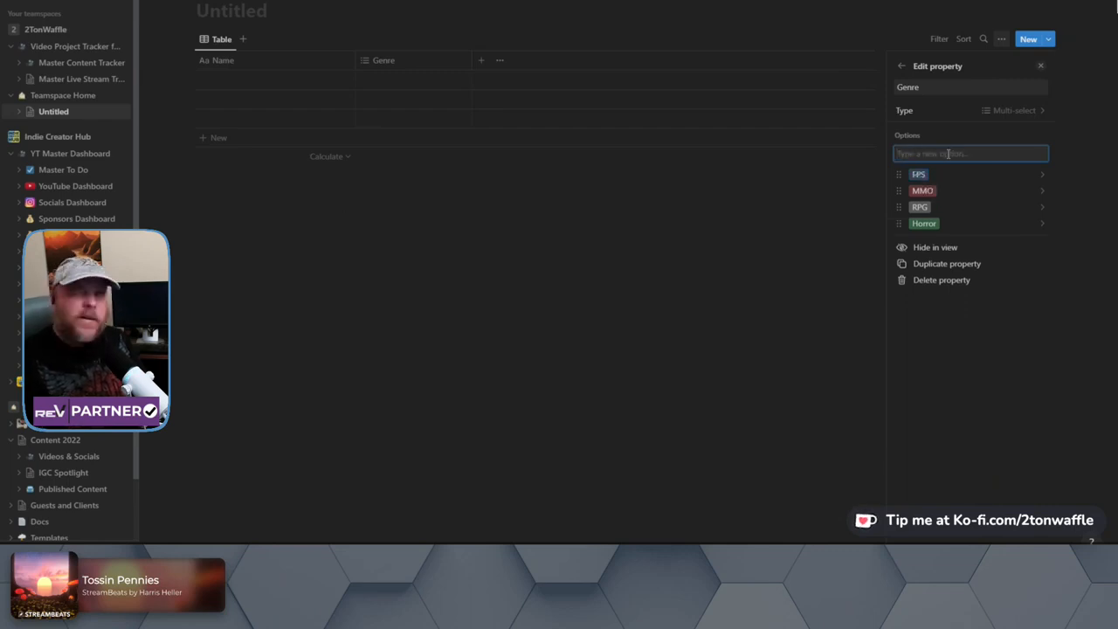
text(Indie)
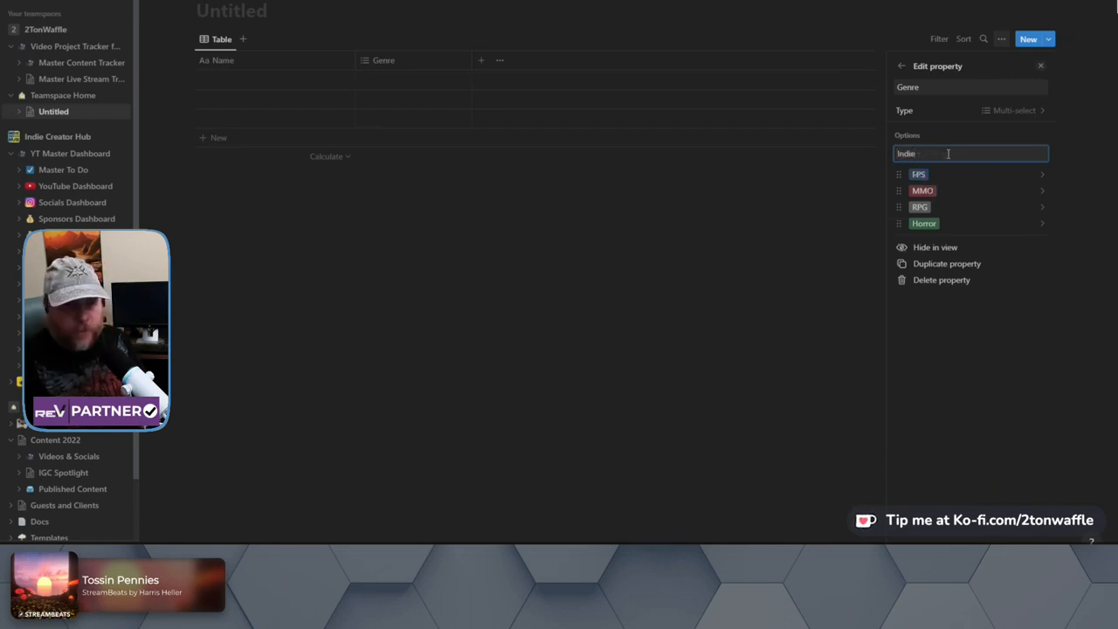
key(Return)
text(Action)
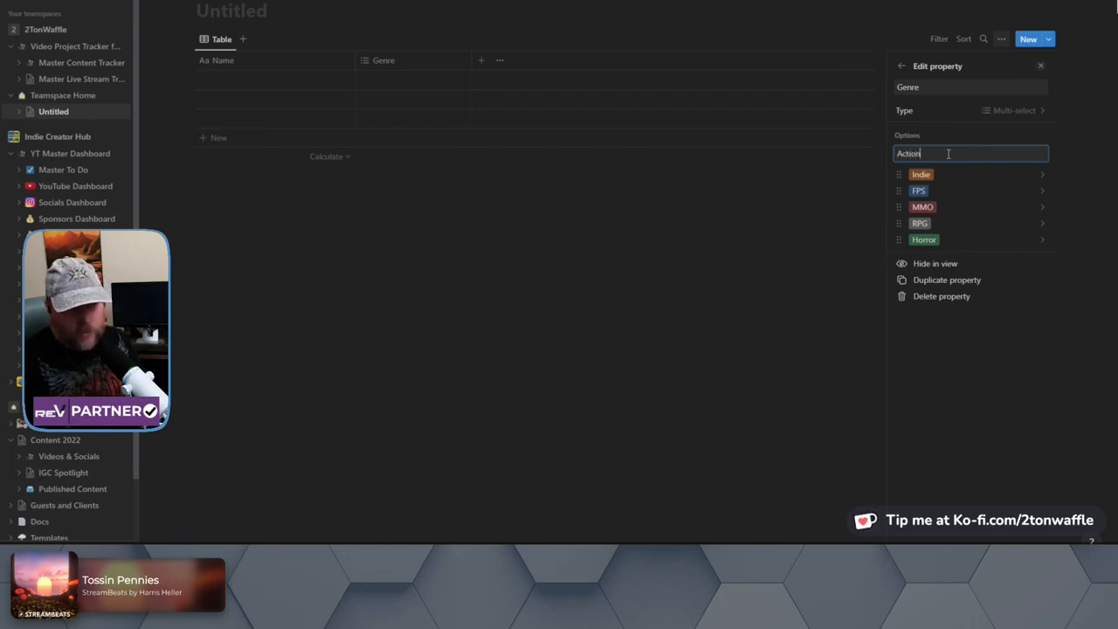
key(Return)
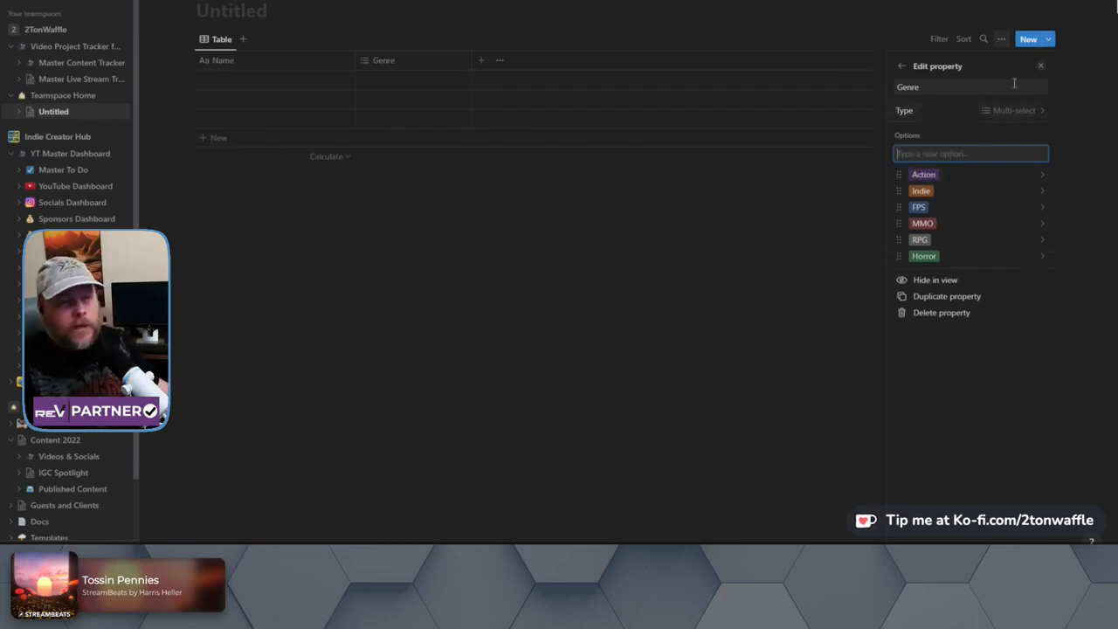
click(1042, 70)
click(1041, 70)
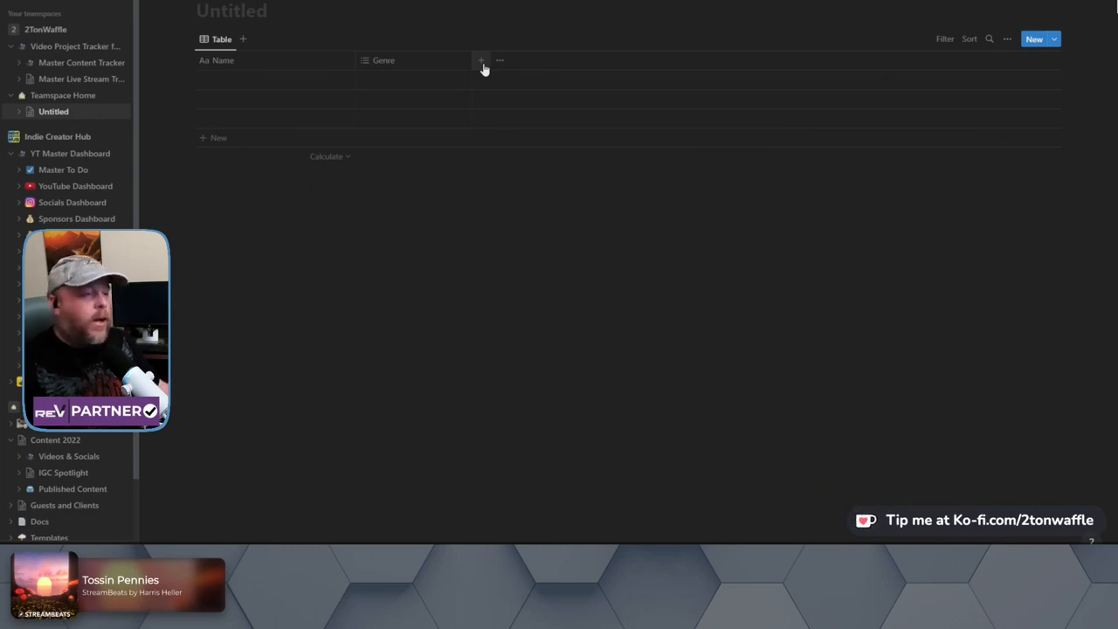
- Add a Publish Date property of type Date with the Full date format
click(482, 61)
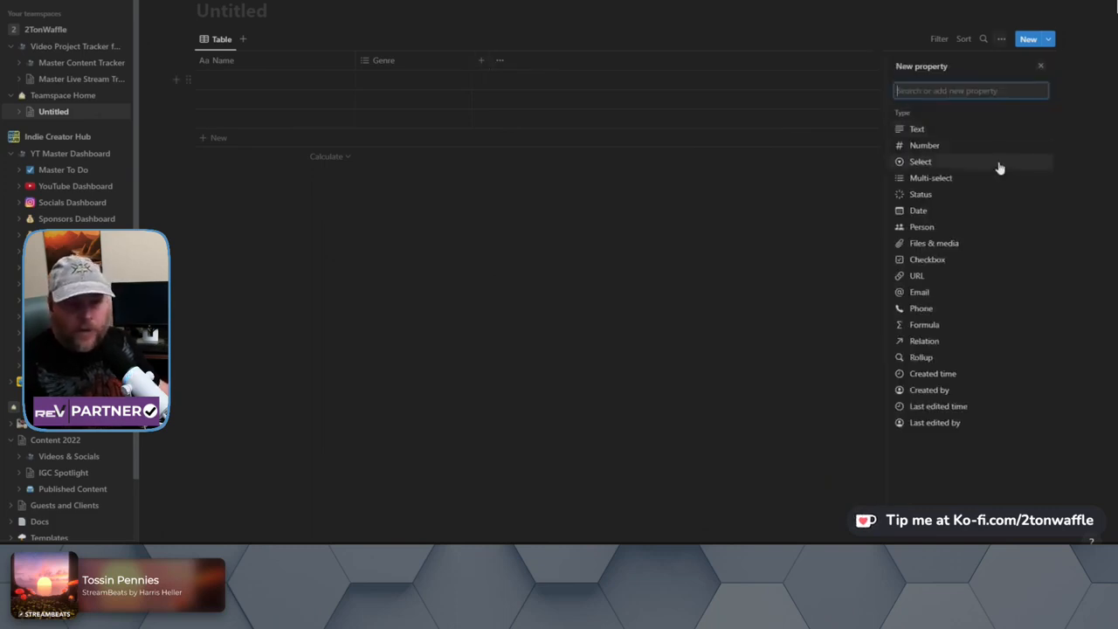
text(Publish)
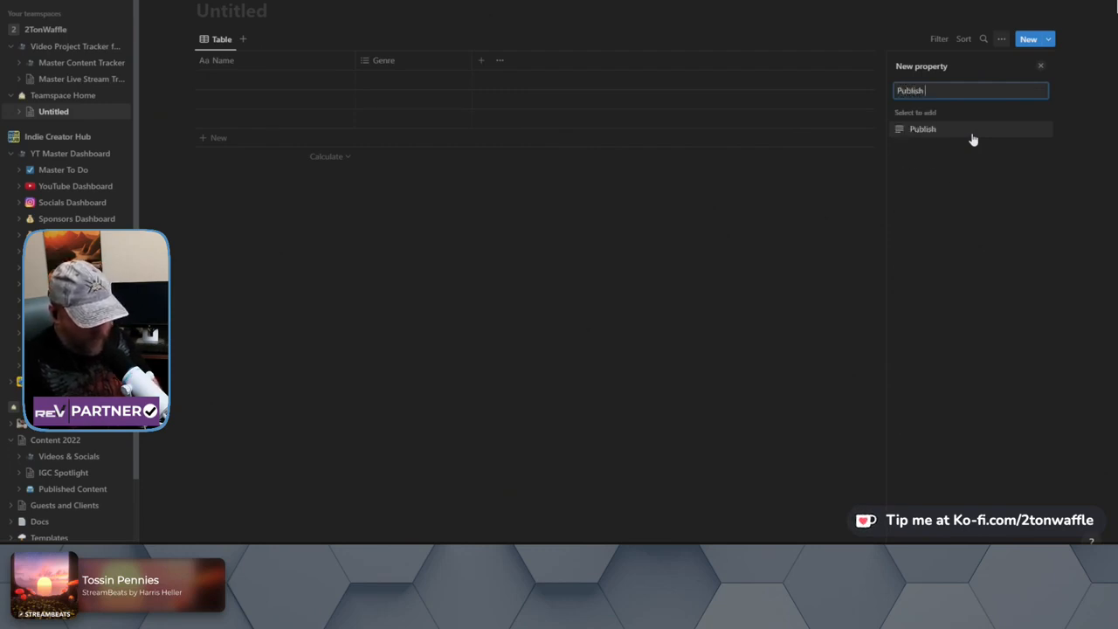
text( Date)
click(972, 133)
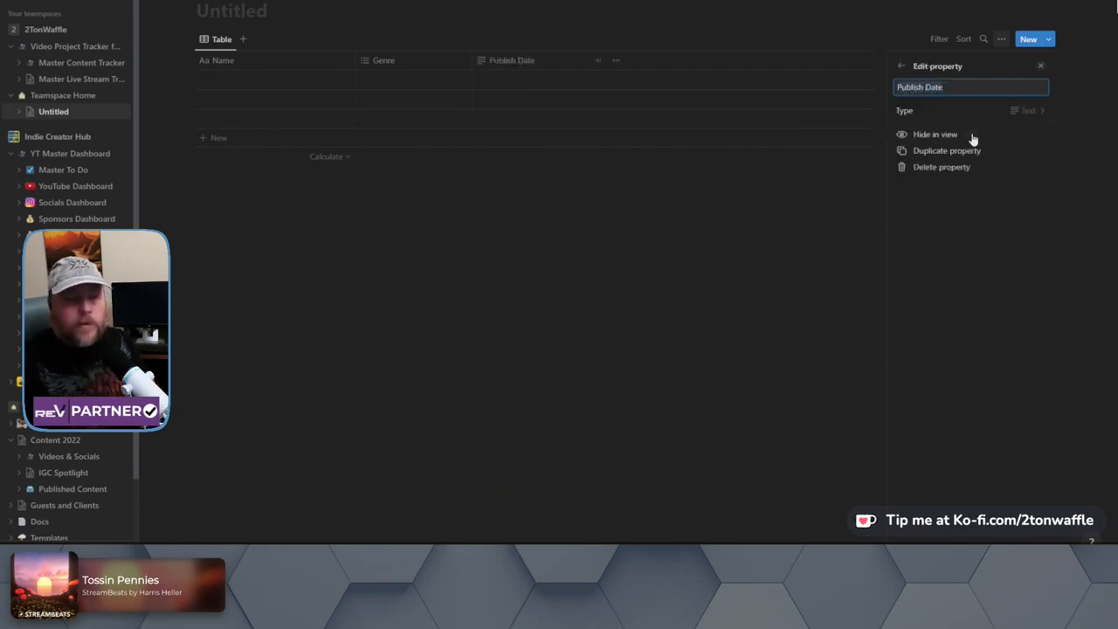
click(1033, 113)
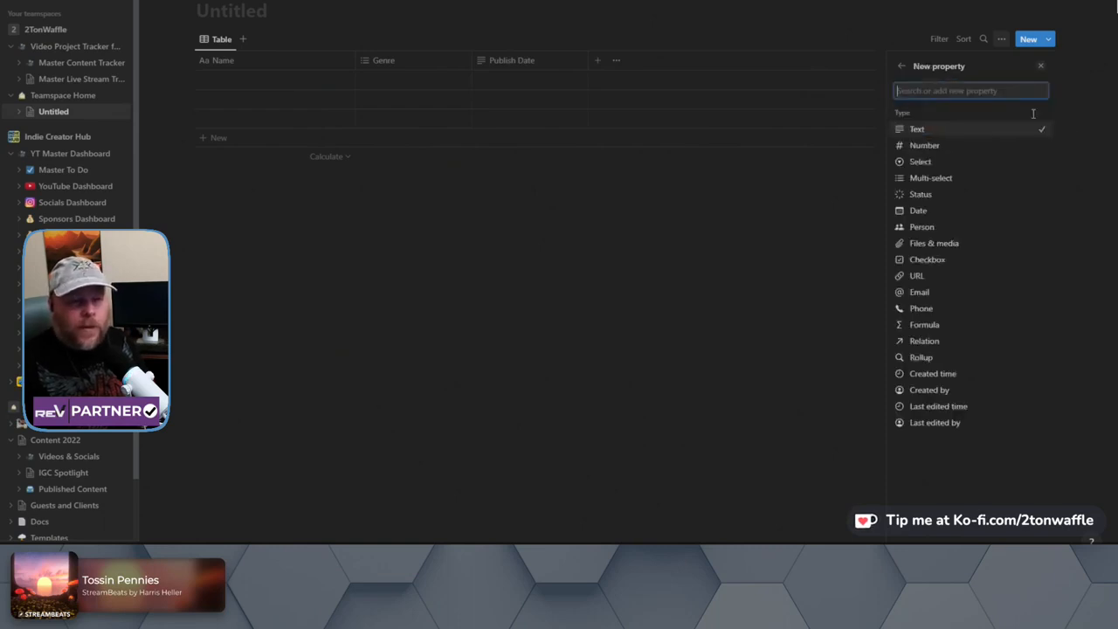
click(945, 213)
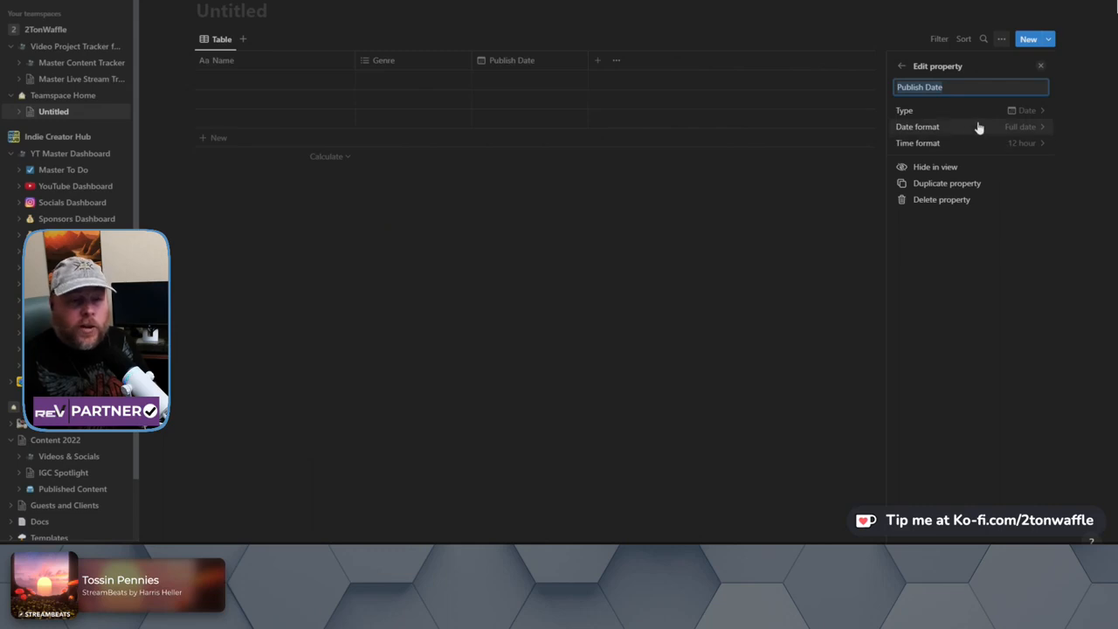
click(1036, 132)
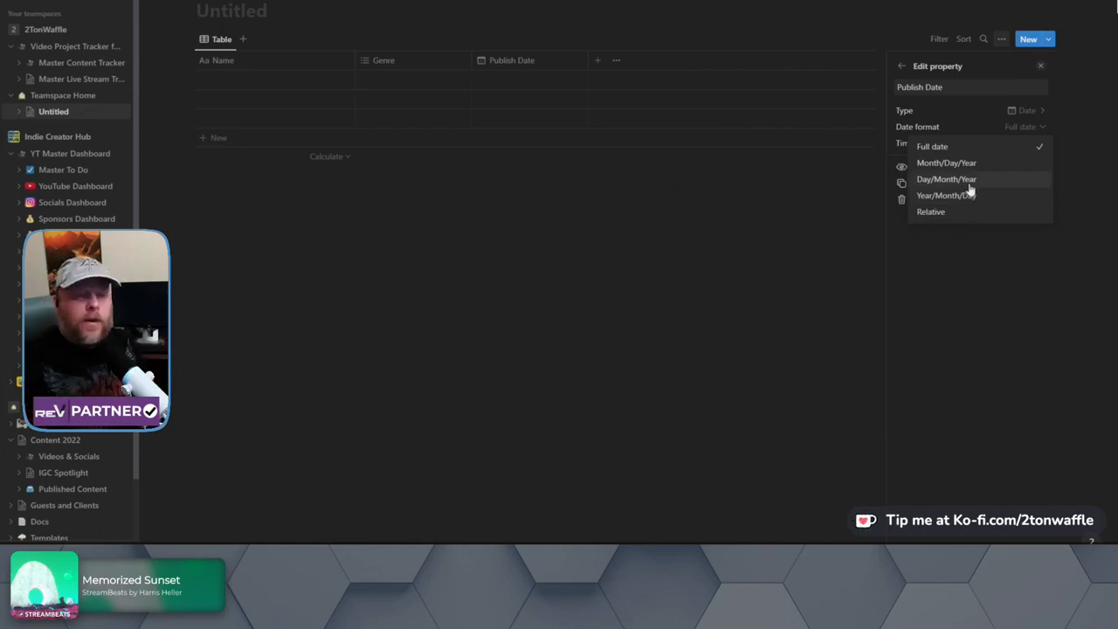
click(971, 149)
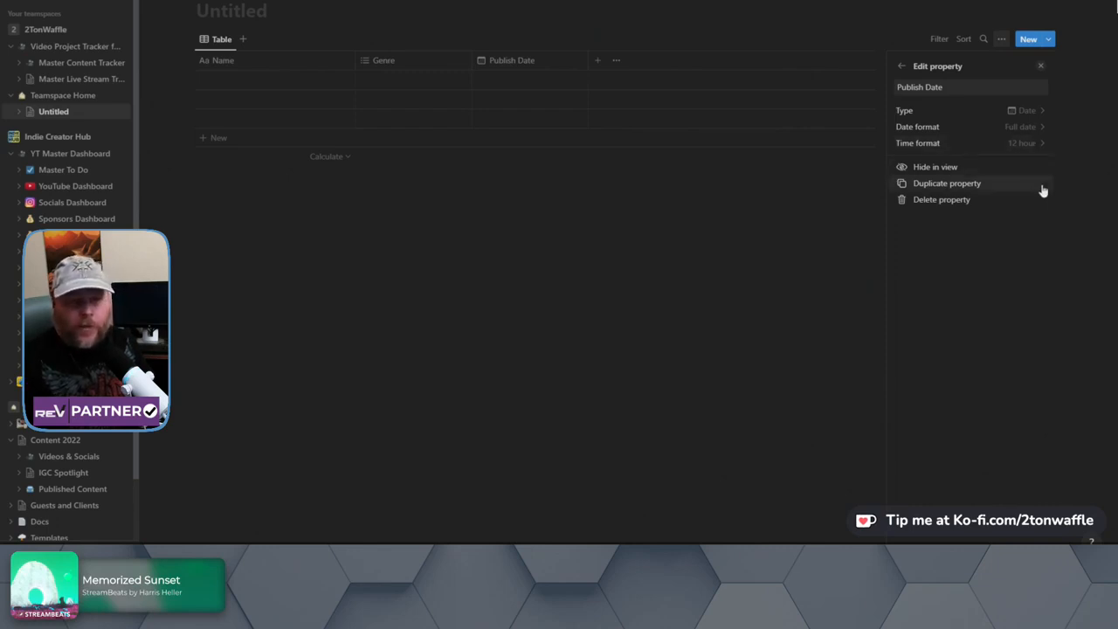
click(1042, 69)
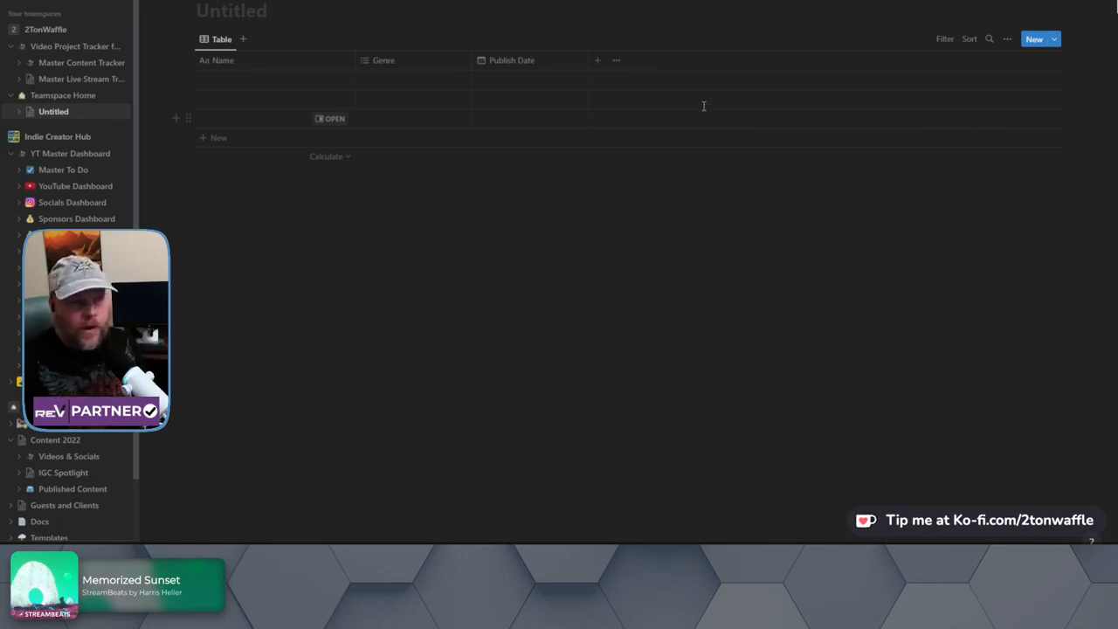
- Add a property named YT URL to the table and set its type to URL
click(703, 61)
text(YT URL)
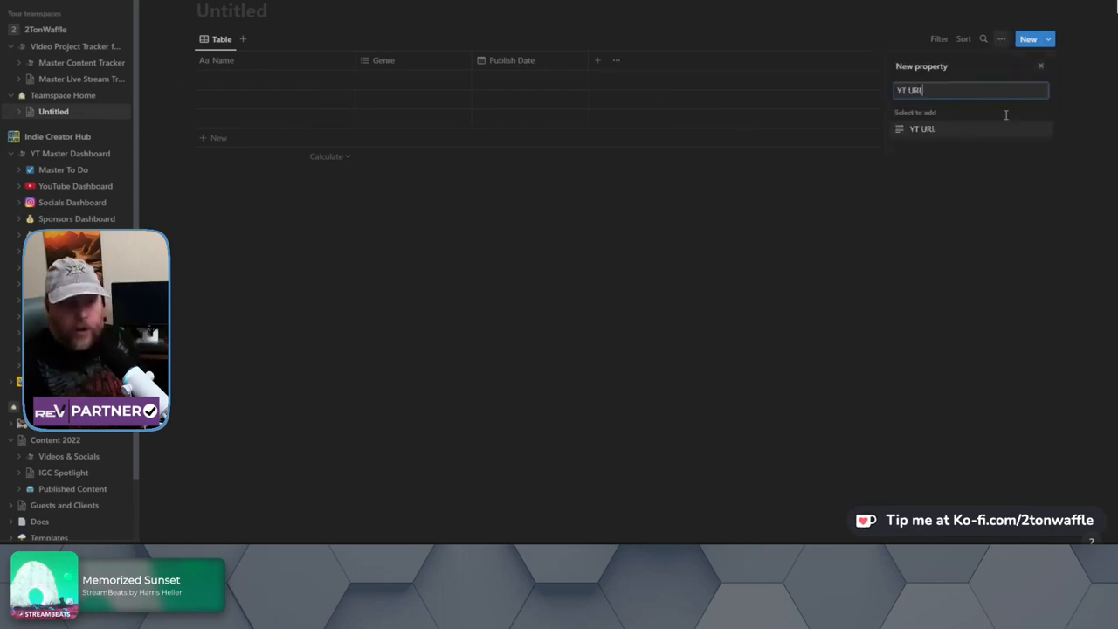
key(Return)
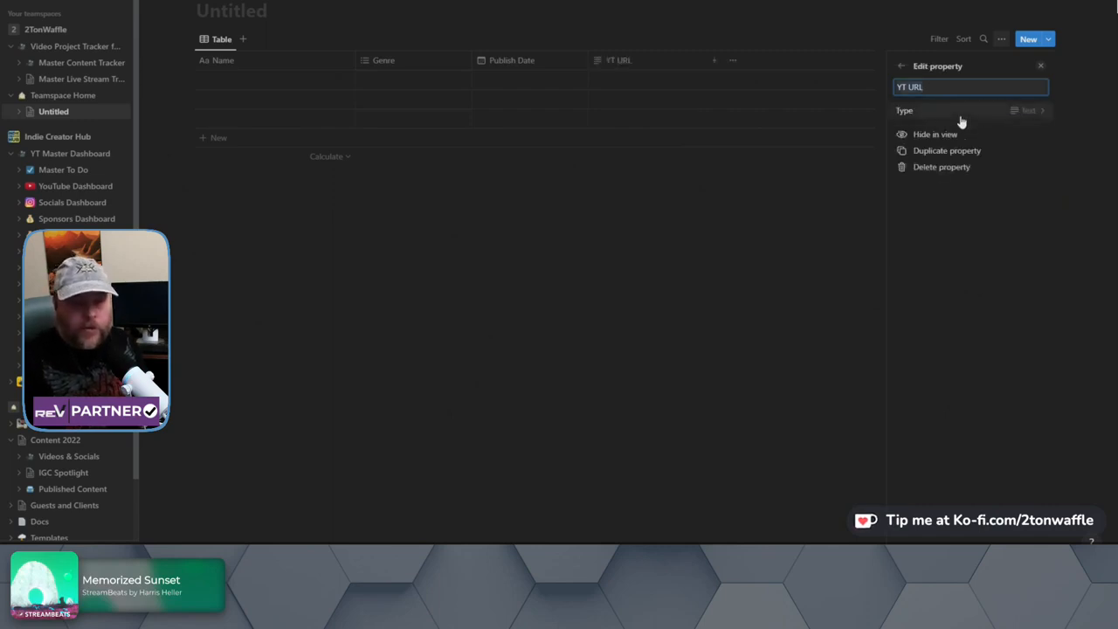
click(965, 114)
click(936, 277)
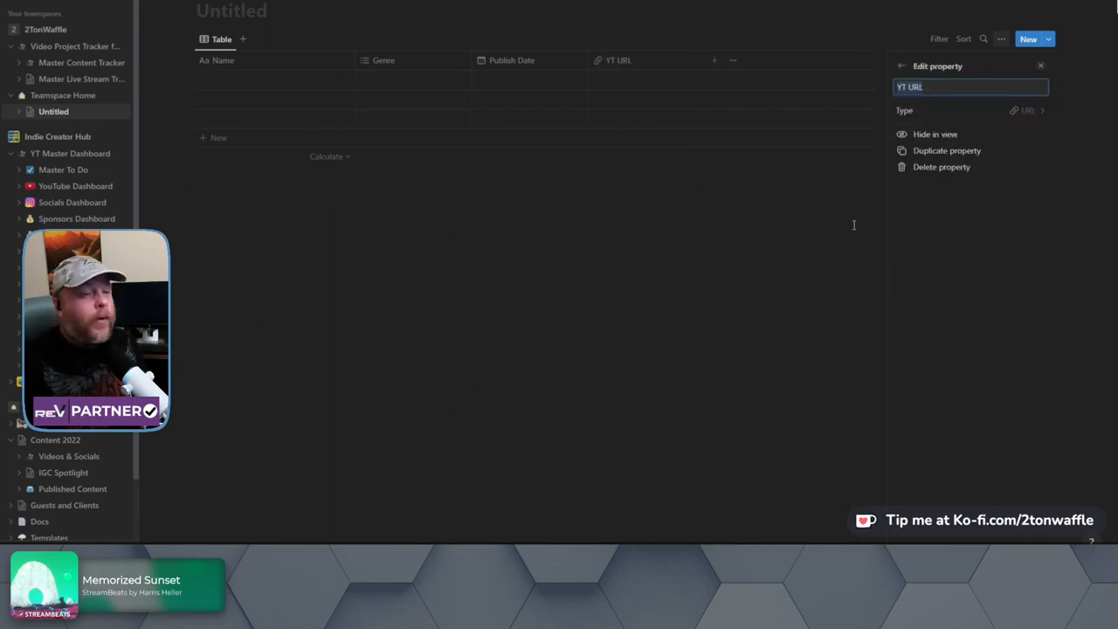
click(1040, 67)
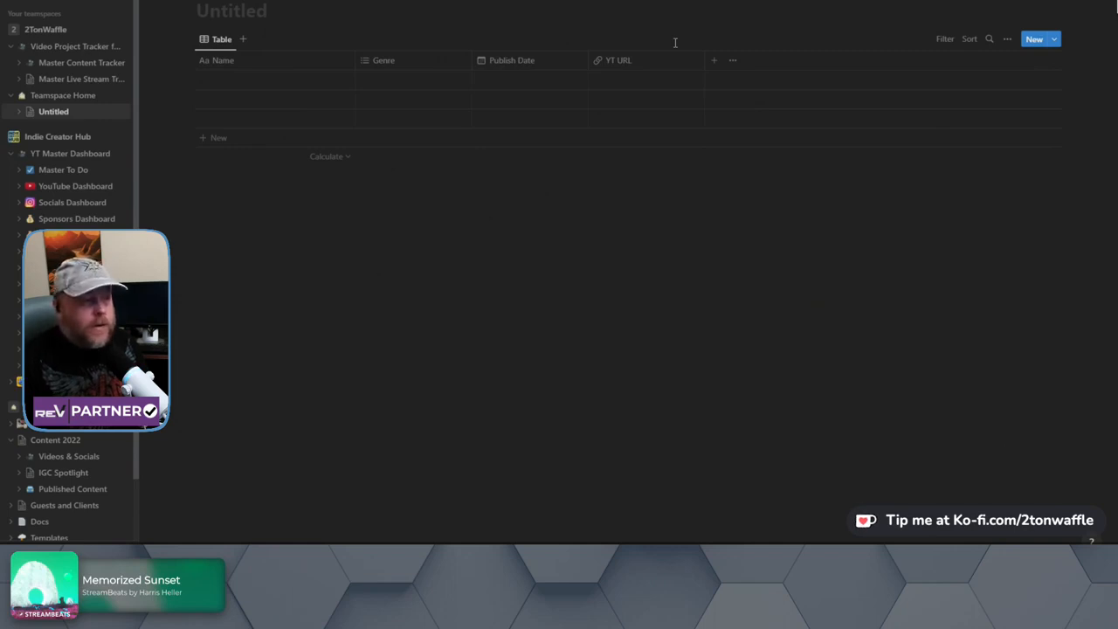
- Add a Status property of type Status to the table
click(713, 60)
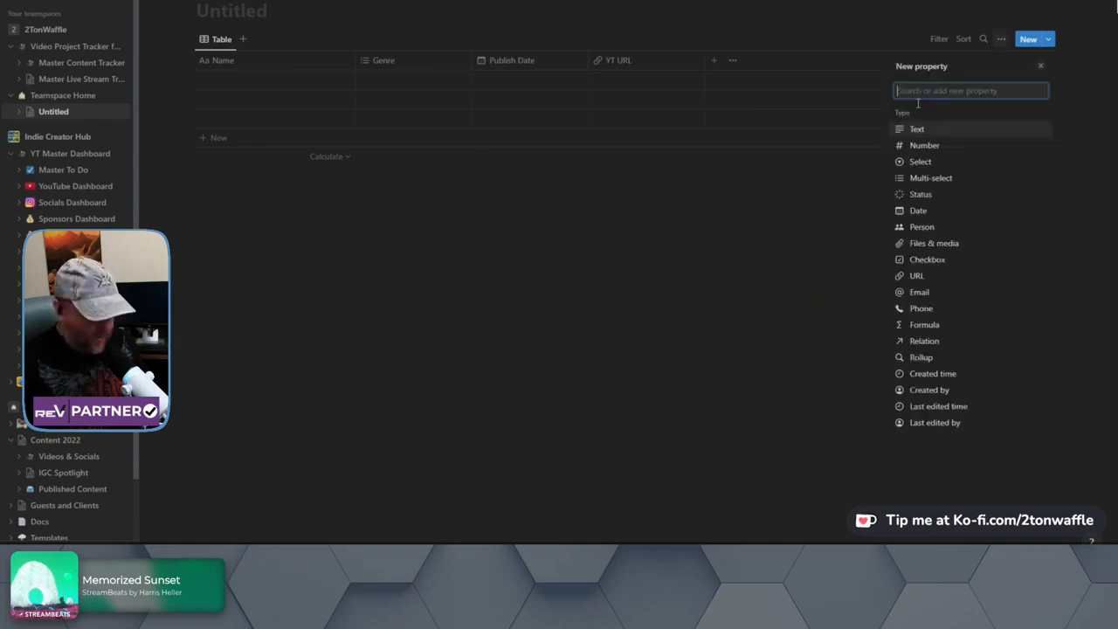
click(928, 190)
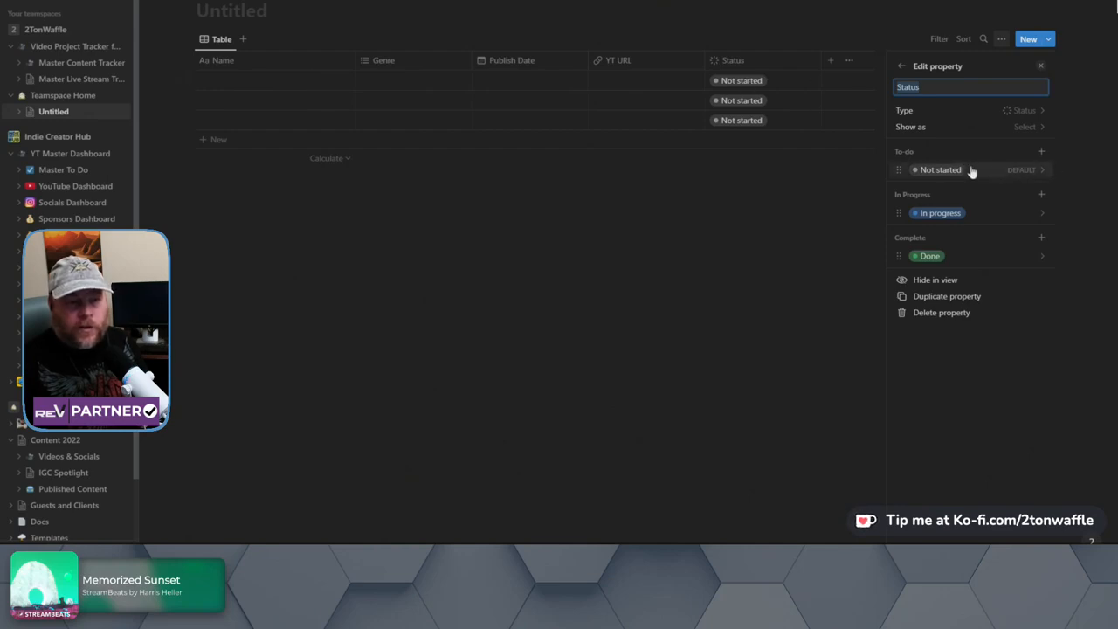
- Try showing the Status property as a checkbox, toggle the first row's box, and restore the Select display
click(1035, 130)
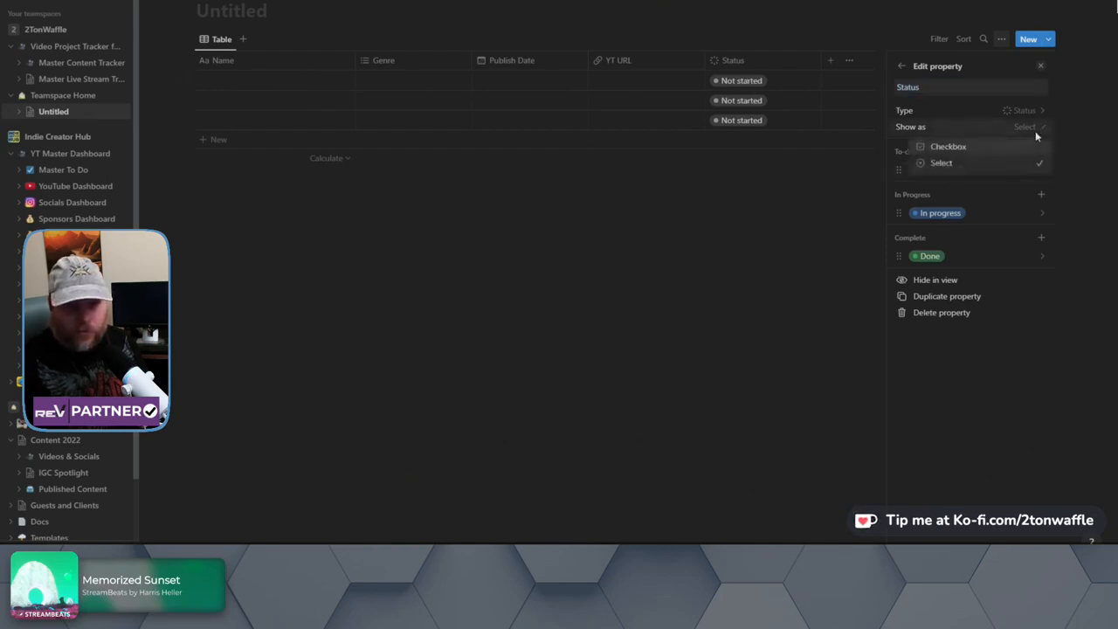
click(978, 150)
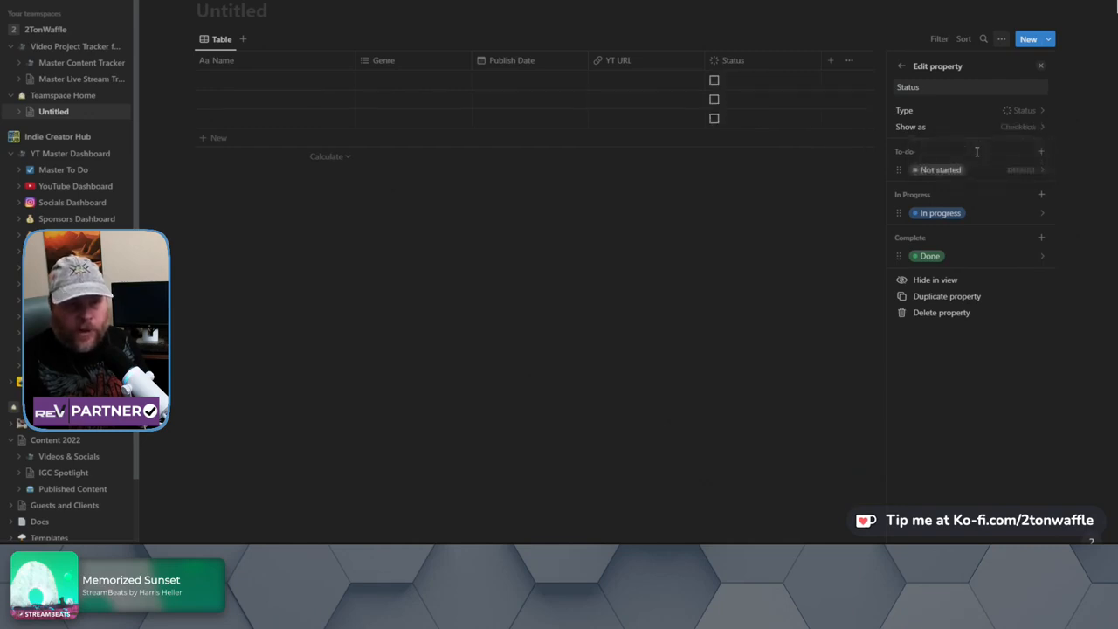
click(714, 81)
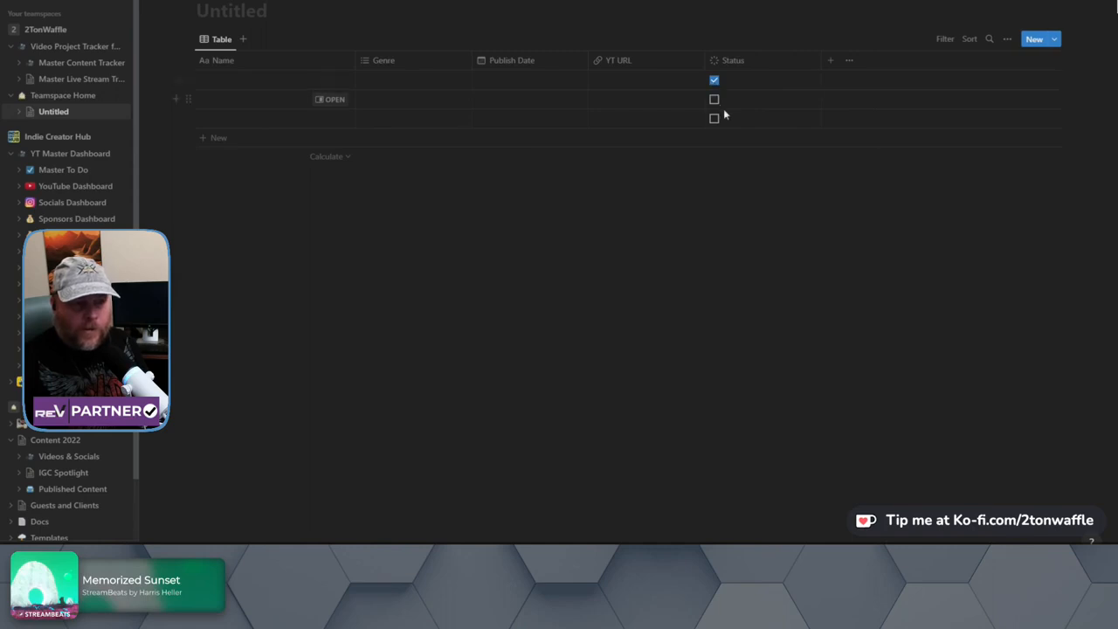
click(714, 81)
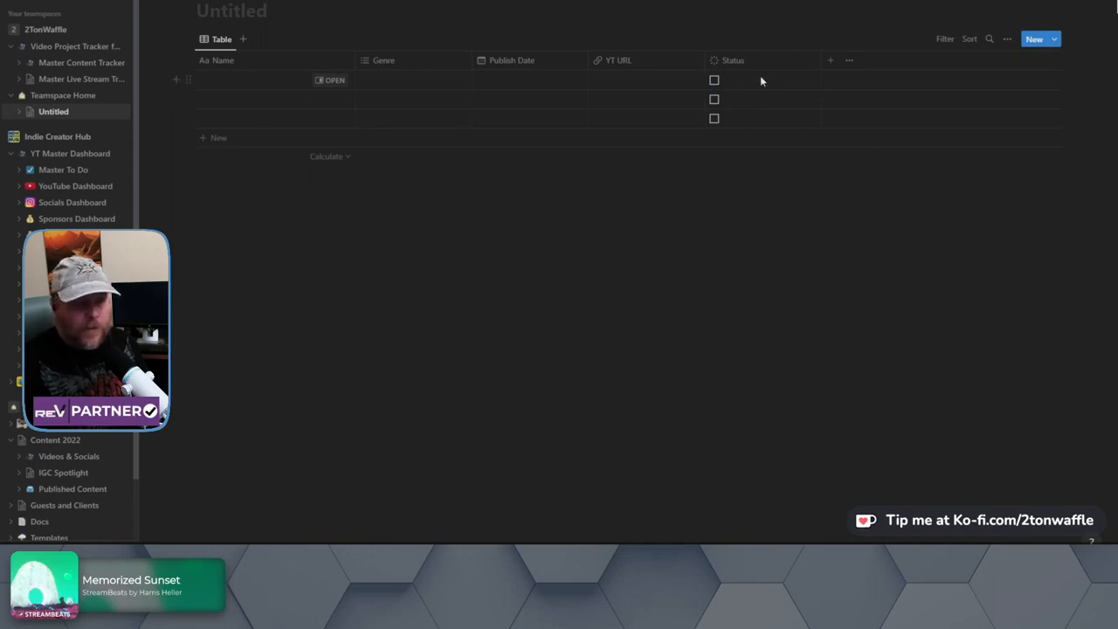
click(745, 68)
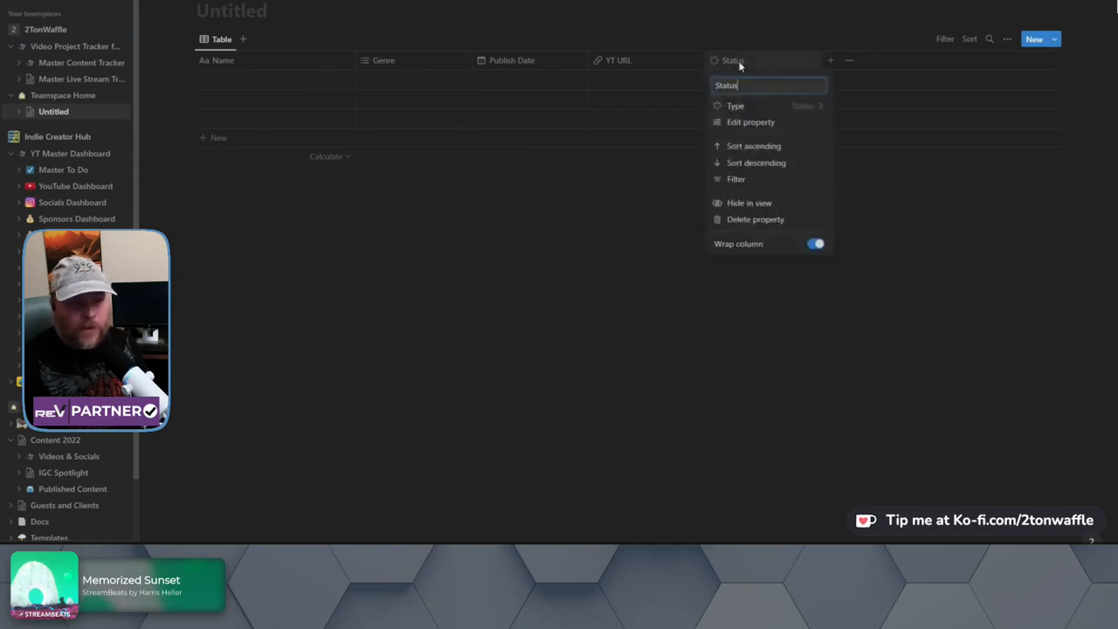
click(748, 122)
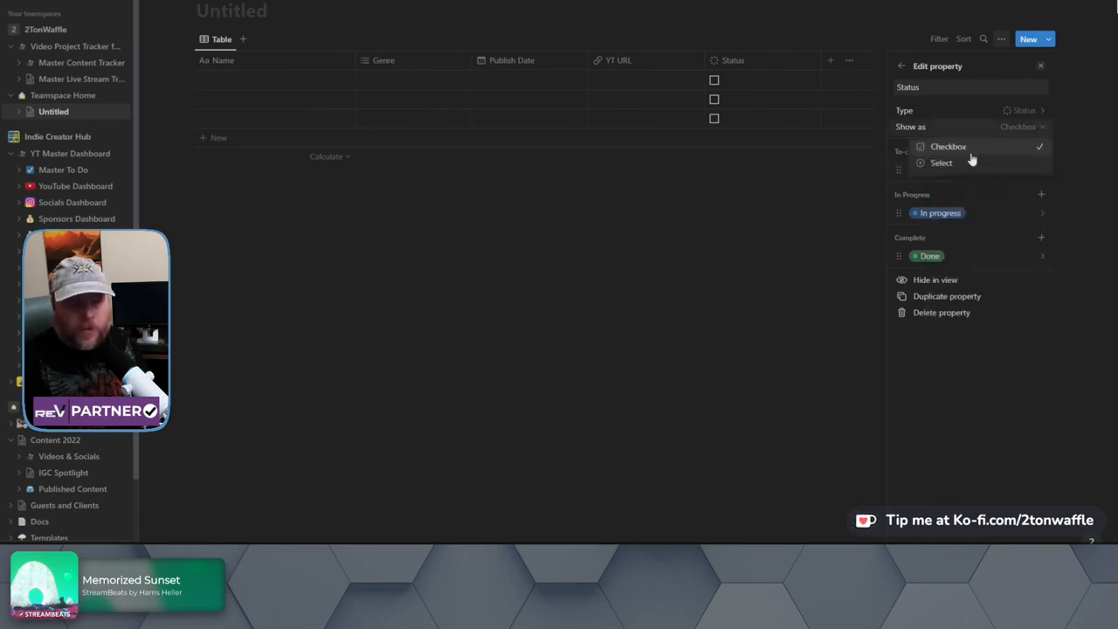
click(970, 163)
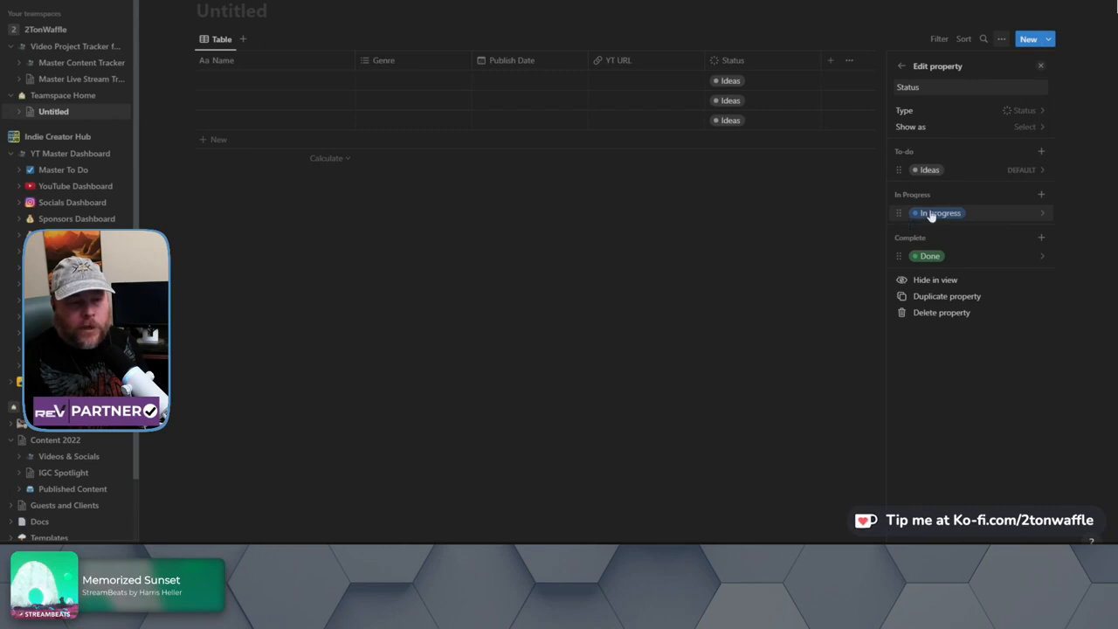
- Rename the In progress option of the Status property as Research
click(896, 215)
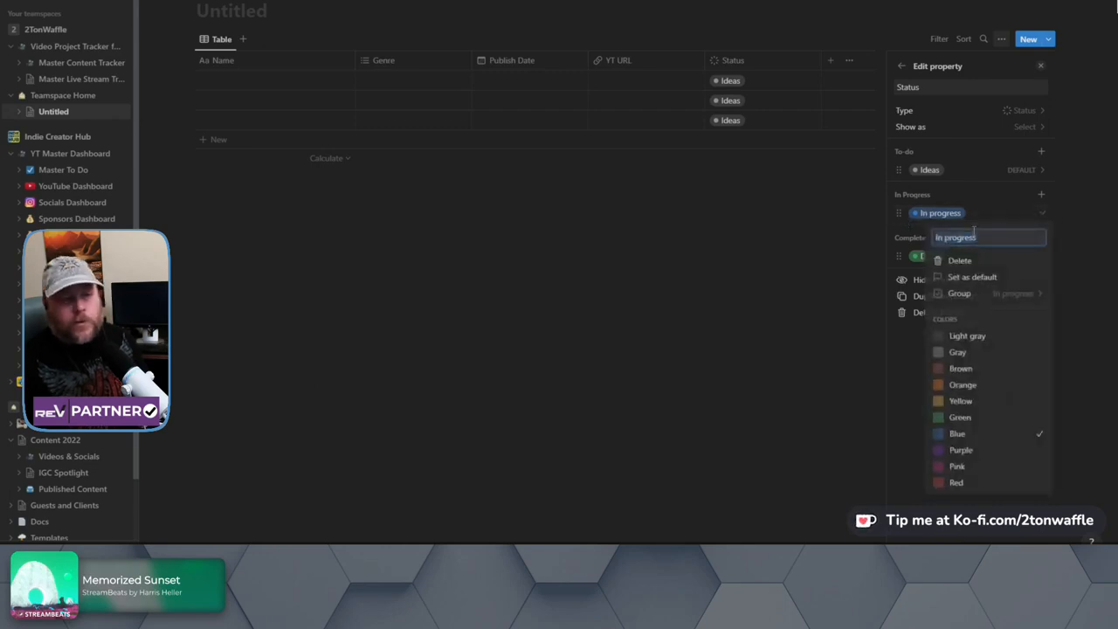
click(988, 237)
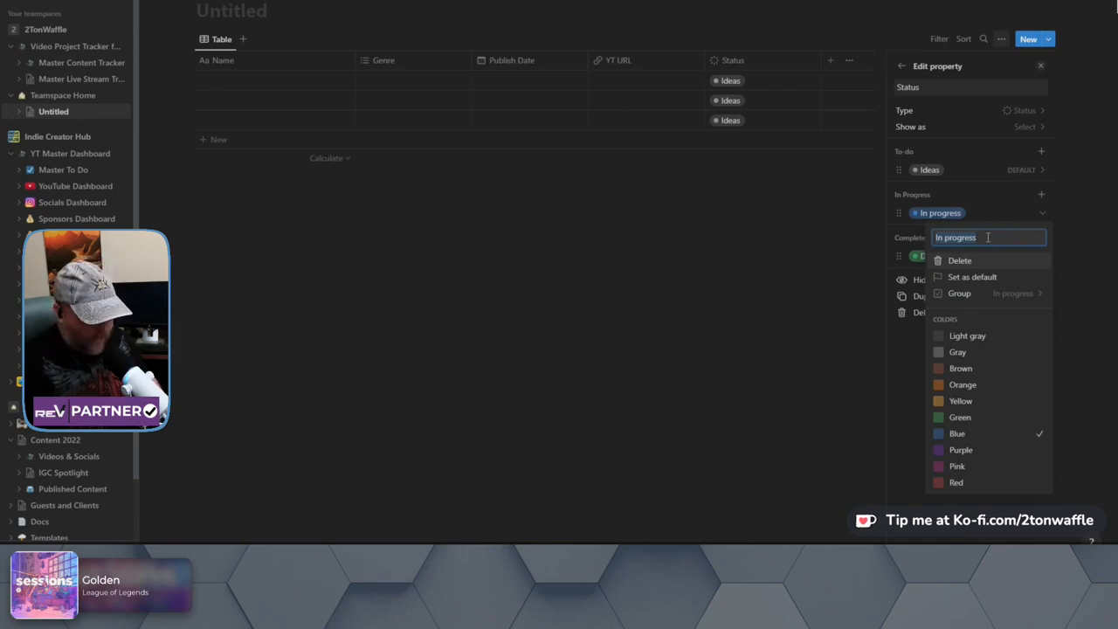
text(Research)
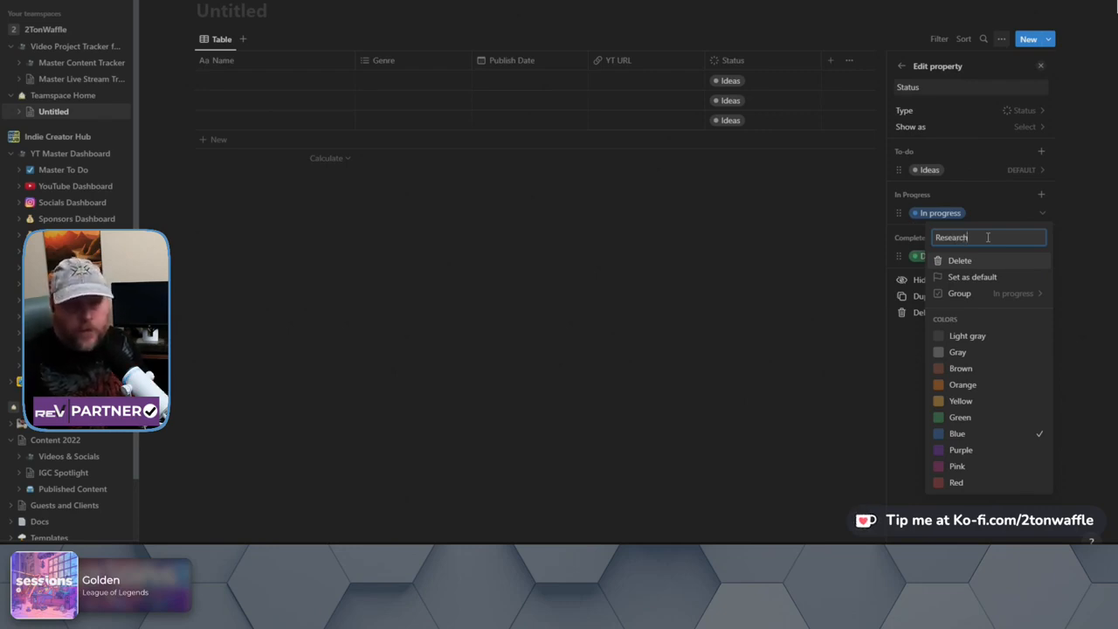
key(Return)
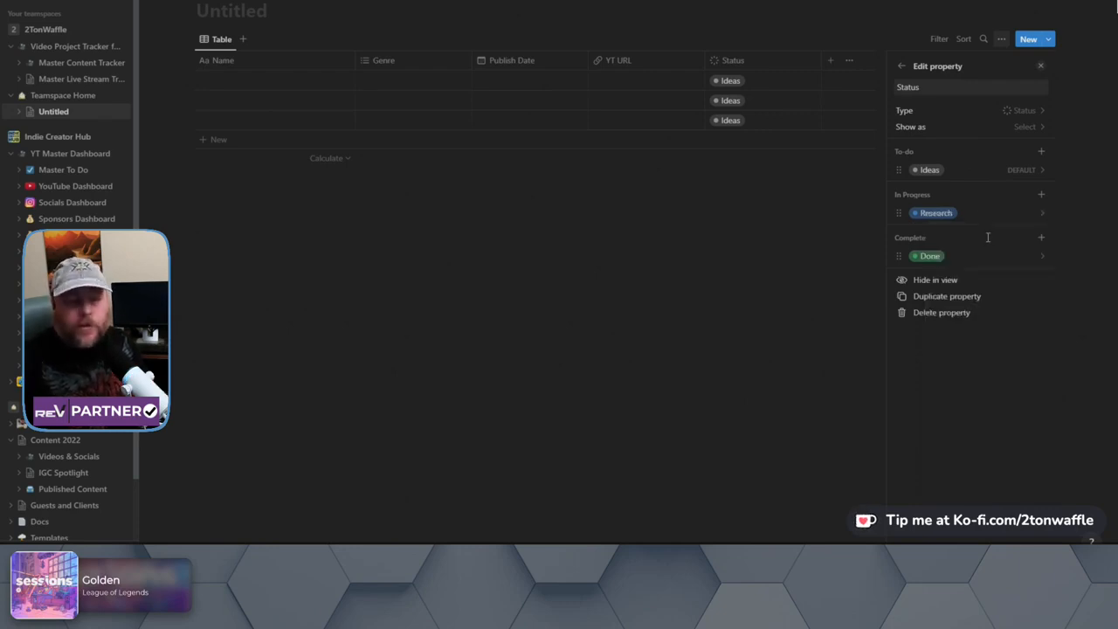
- Add the options Scripting and Filming to the In Progress group of the Status property
click(1041, 196)
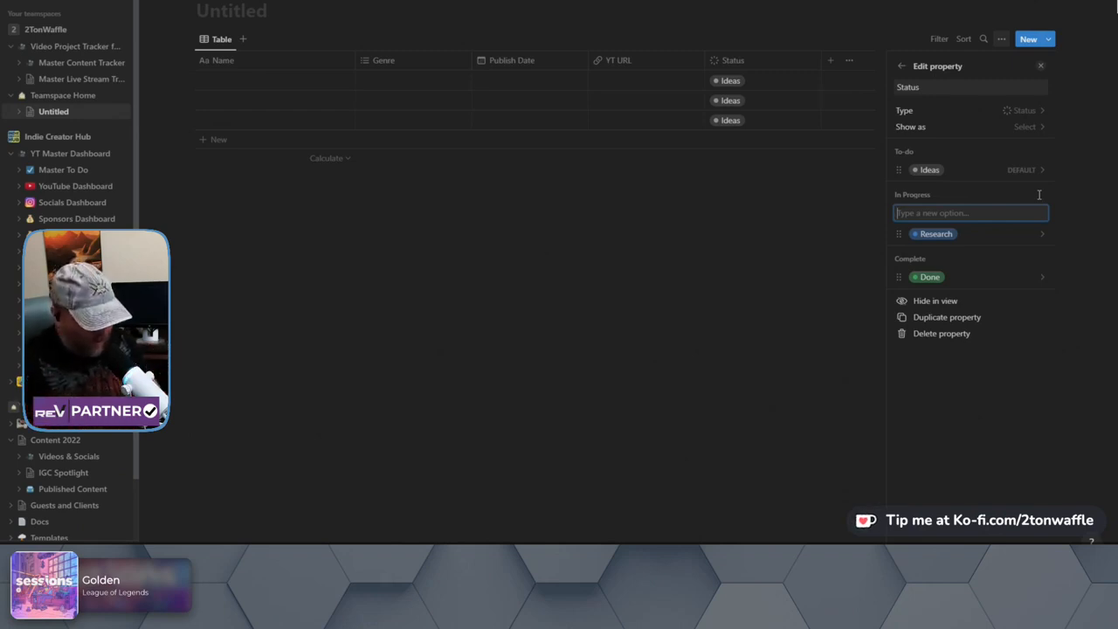
text(Script)
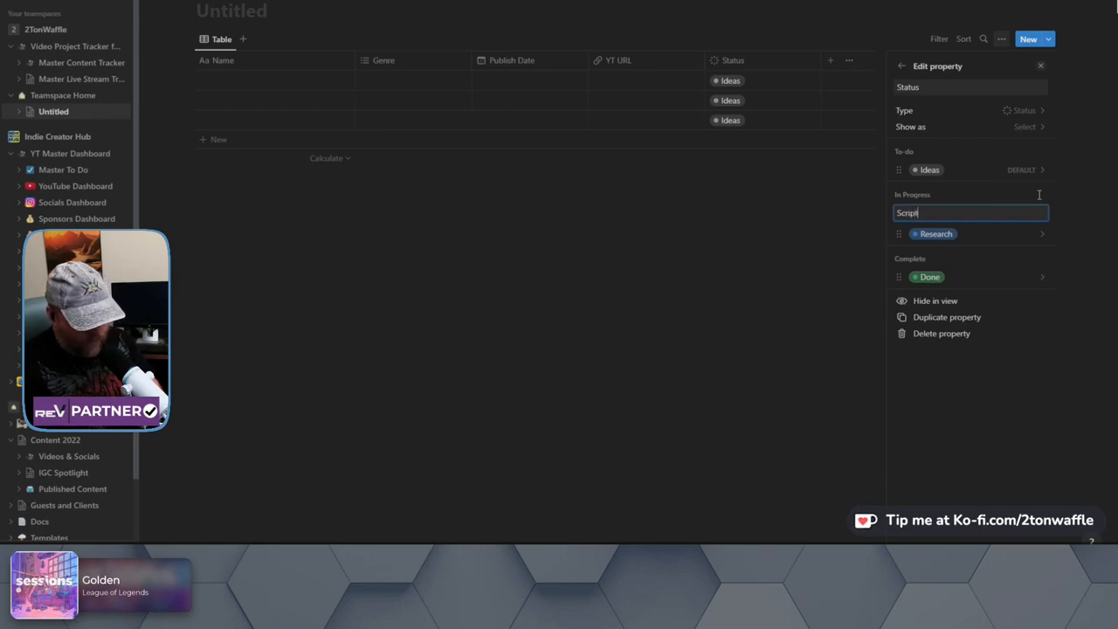
text(ing)
key(Return)
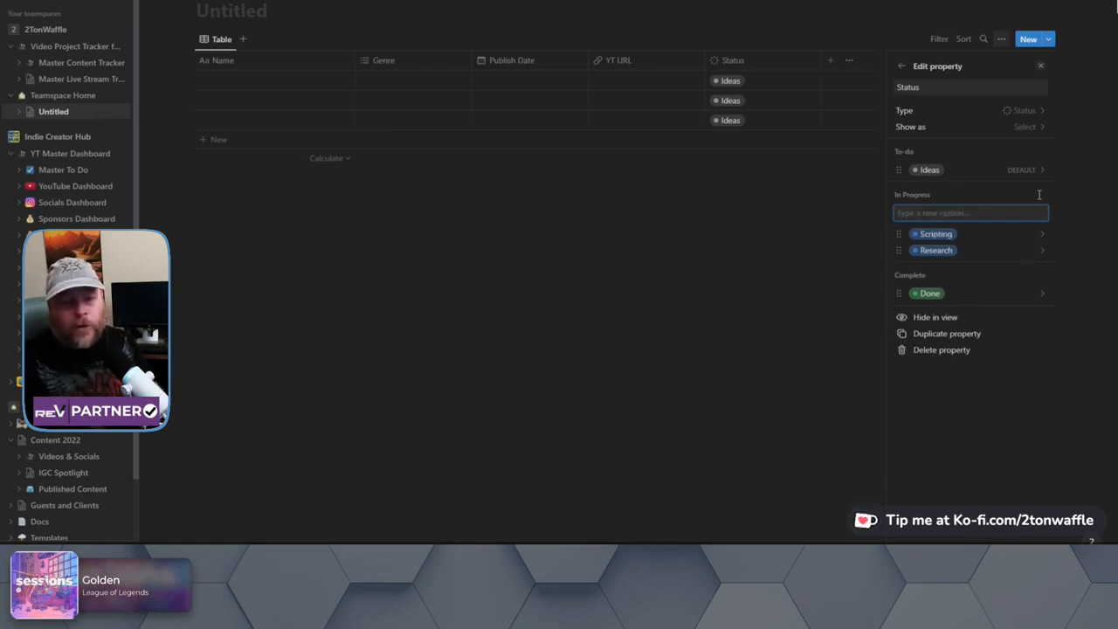
text(Filming)
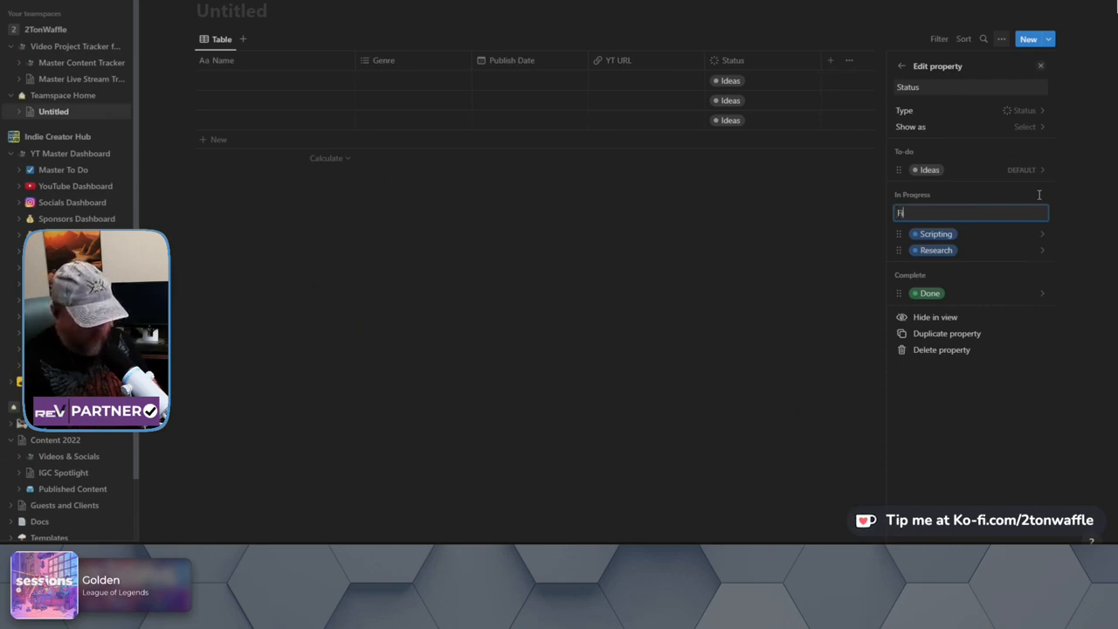
key(Return)
- Add the options Editing and Scheduling to the In Progress group and finish editing the Status property
text(E)
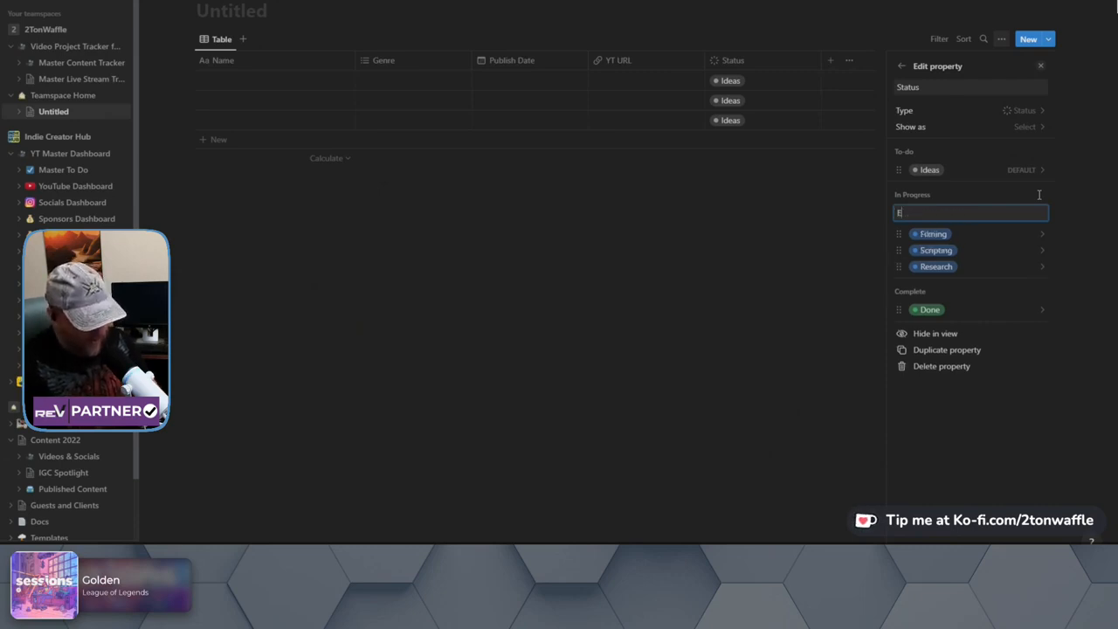
text(diting)
key(Return)
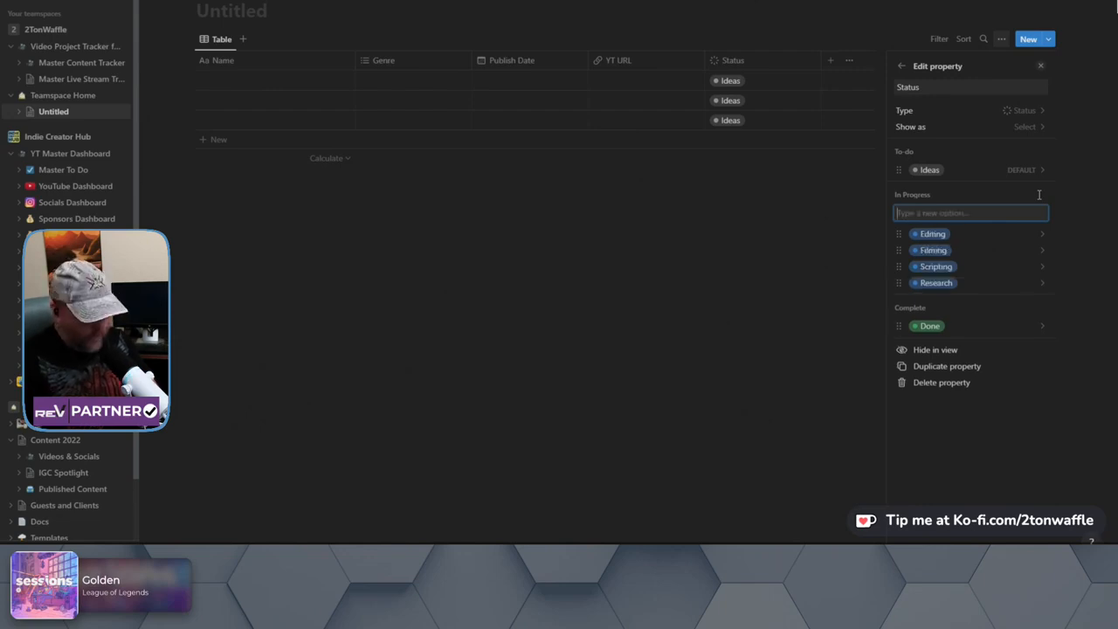
text(Scheduling)
key(Return)
key(Escape)
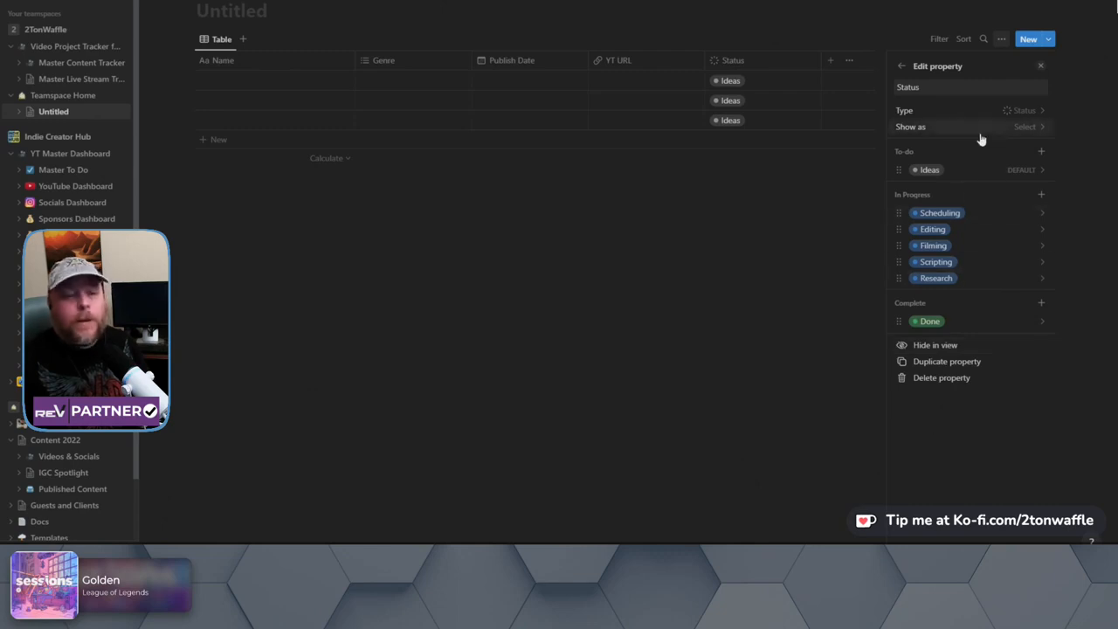
click(1041, 69)
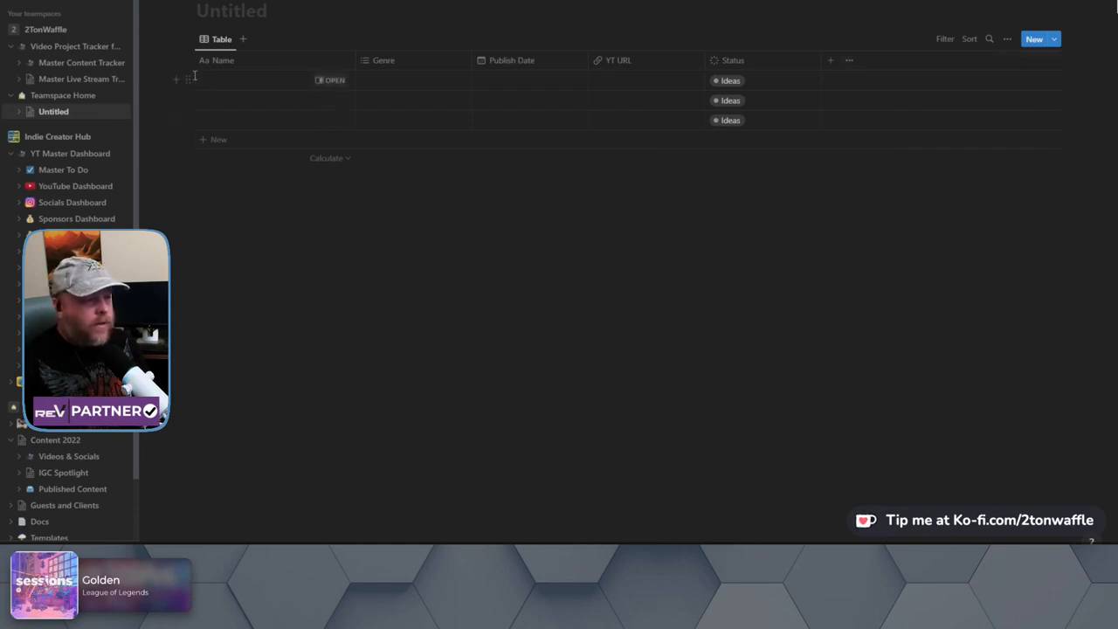
- Delete the three empty table rows and undo the deletion
drag(195, 75, 238, 120)
key(Delete)
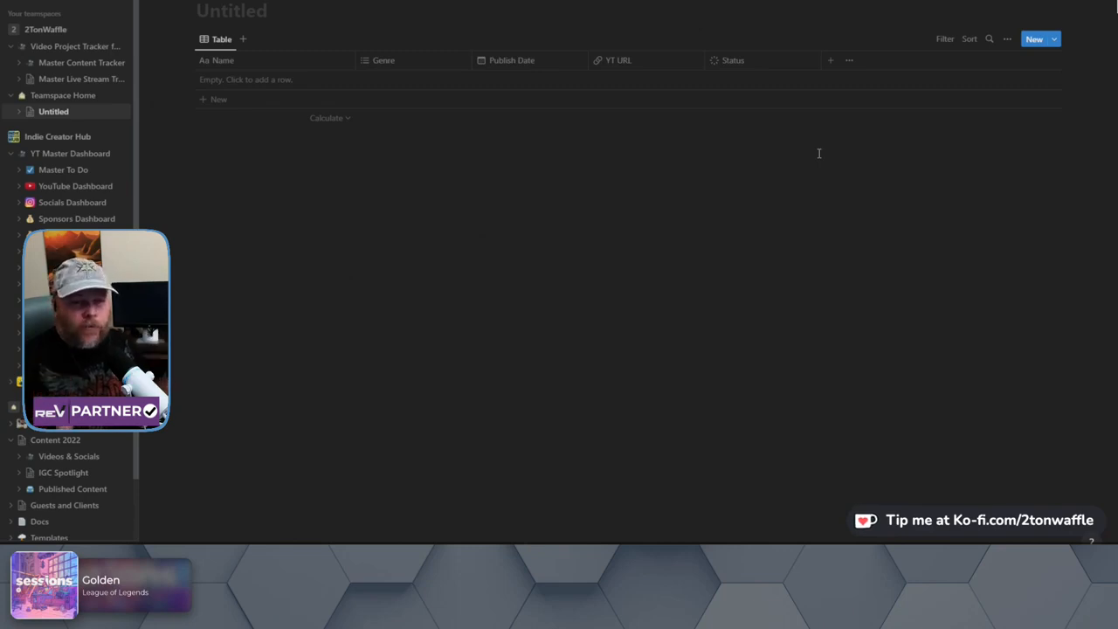
key(ctrl+z)
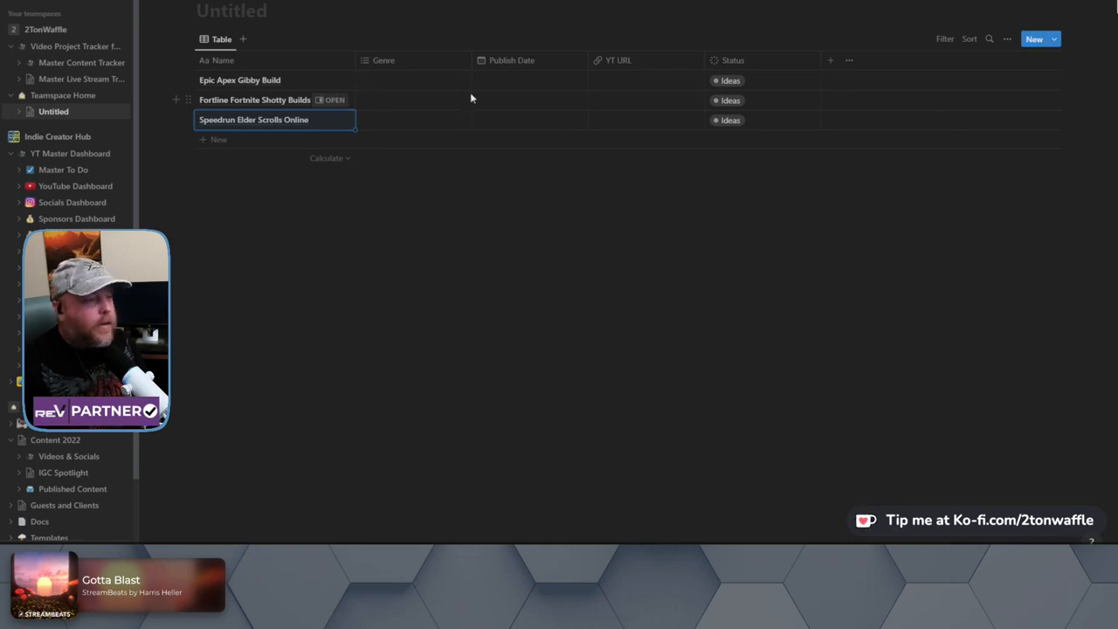
- Assign the genres FPS and Action to both Epic Apex Gibby Build and Fortline Fortnite Shotty Builds
click(408, 83)
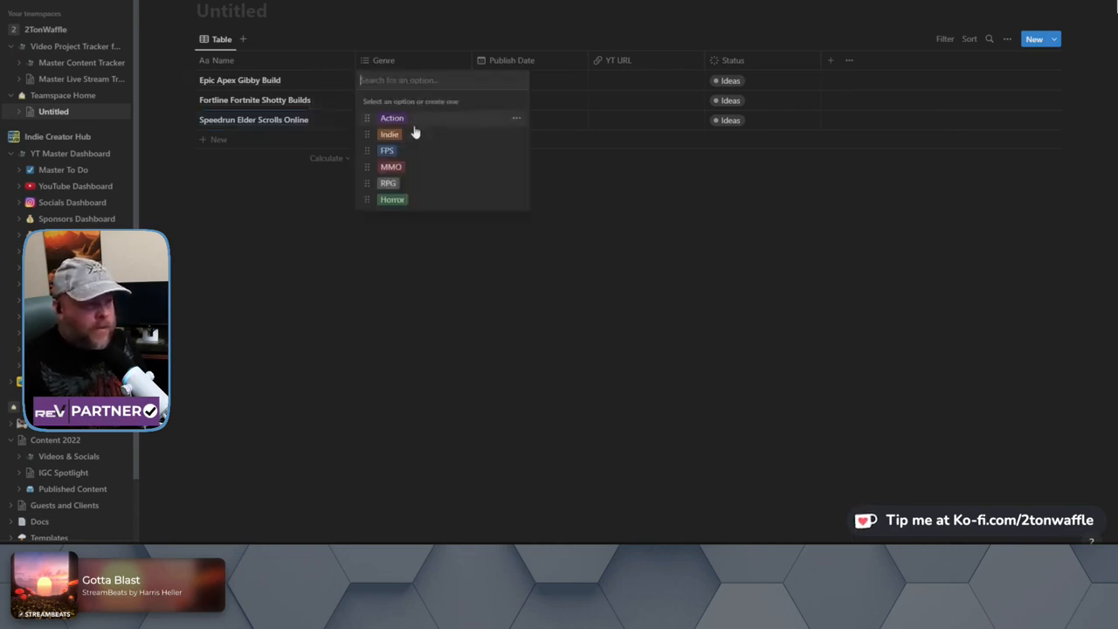
click(388, 152)
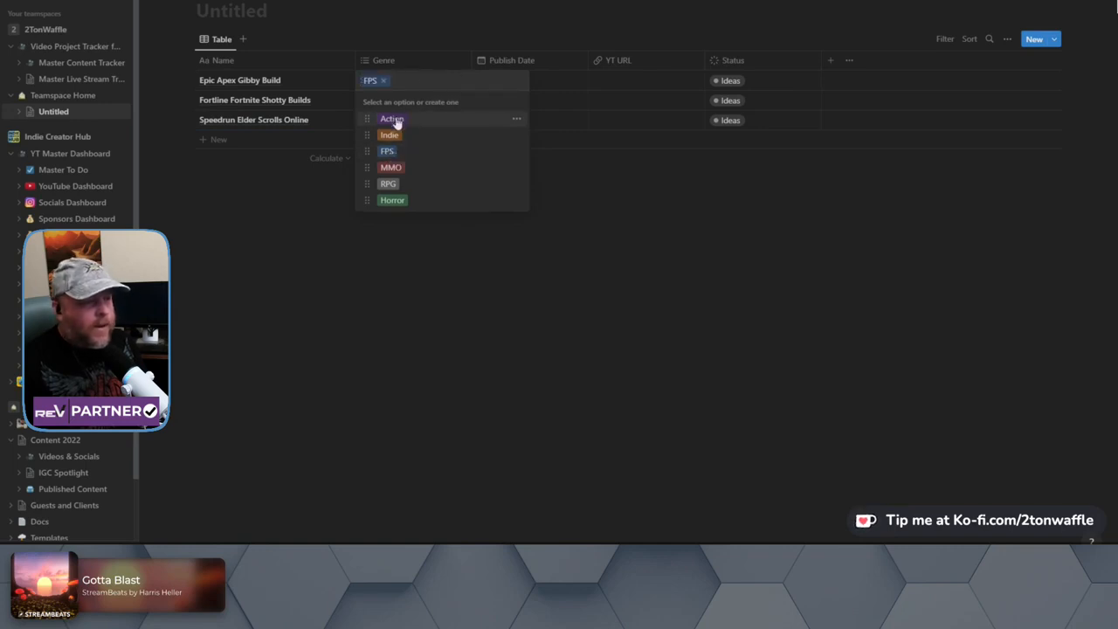
click(395, 120)
key(Escape)
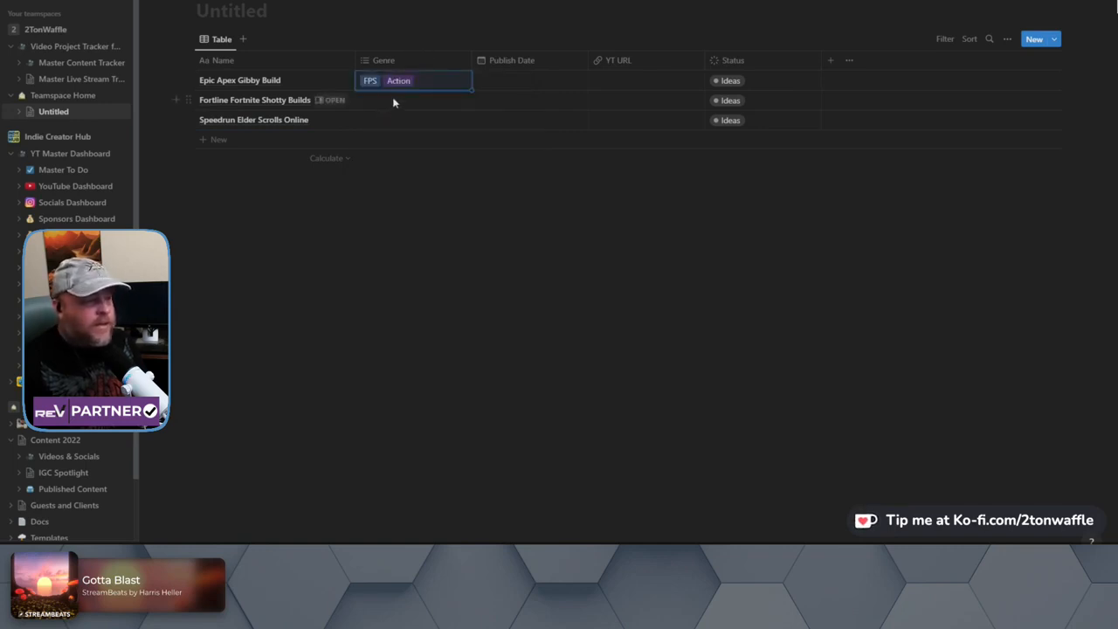
click(393, 102)
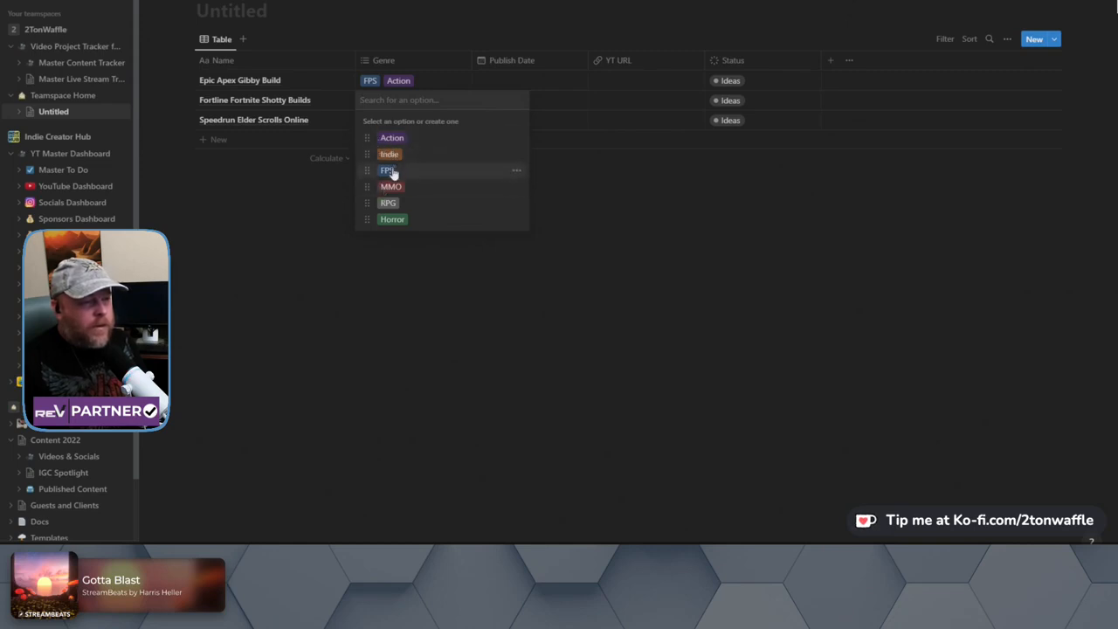
click(389, 172)
click(393, 140)
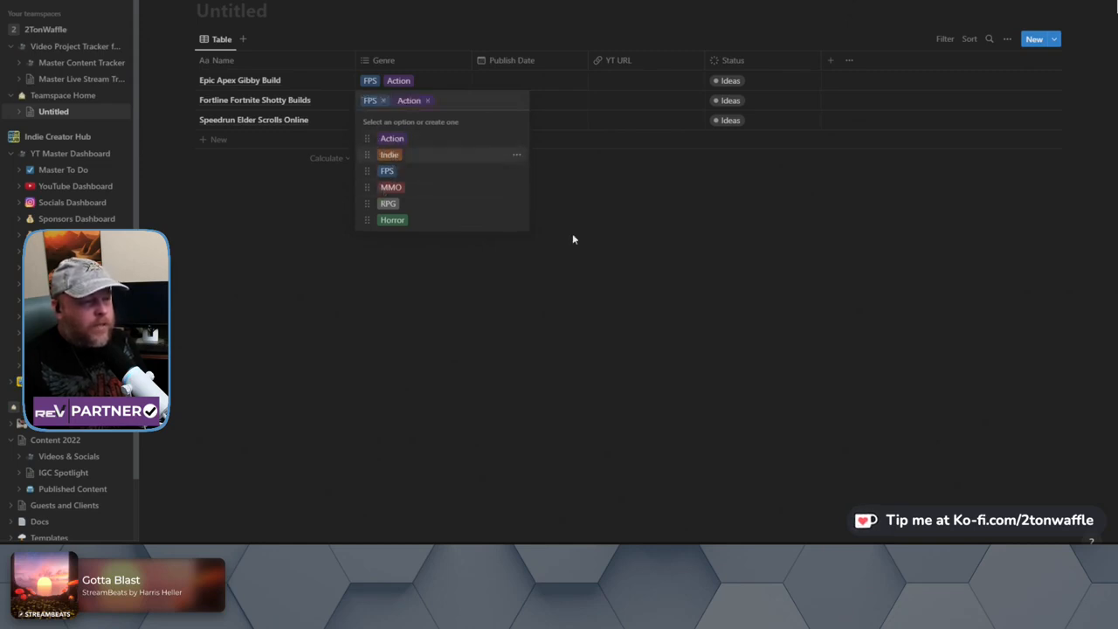
key(Escape)
- Assign the genres MMO and RPG to the Speedrun Elder Scrolls Online row
click(377, 123)
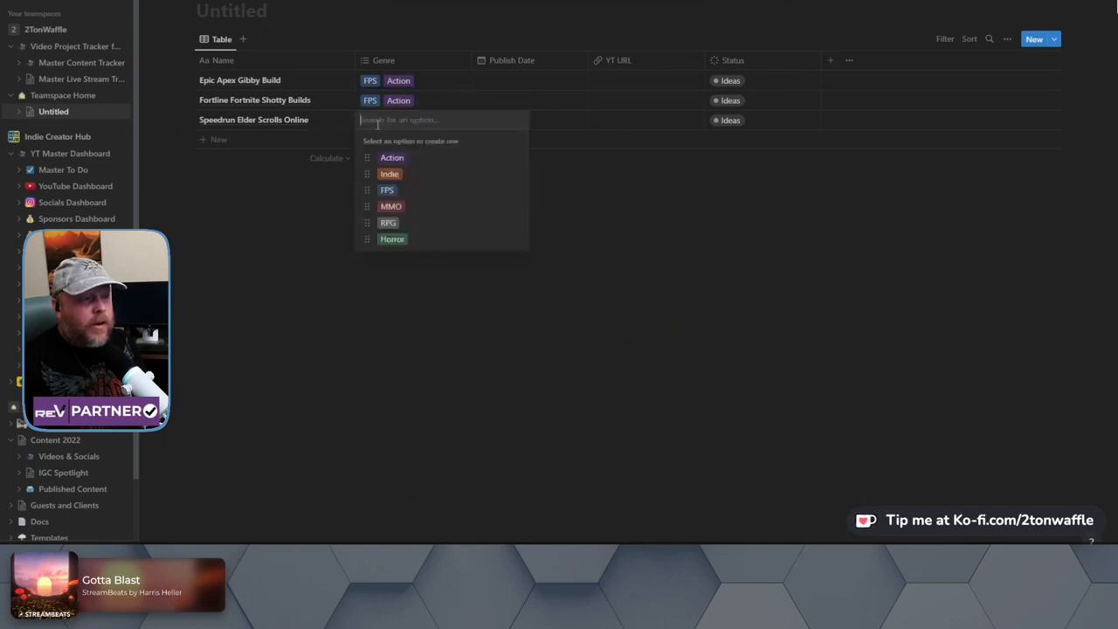
click(400, 207)
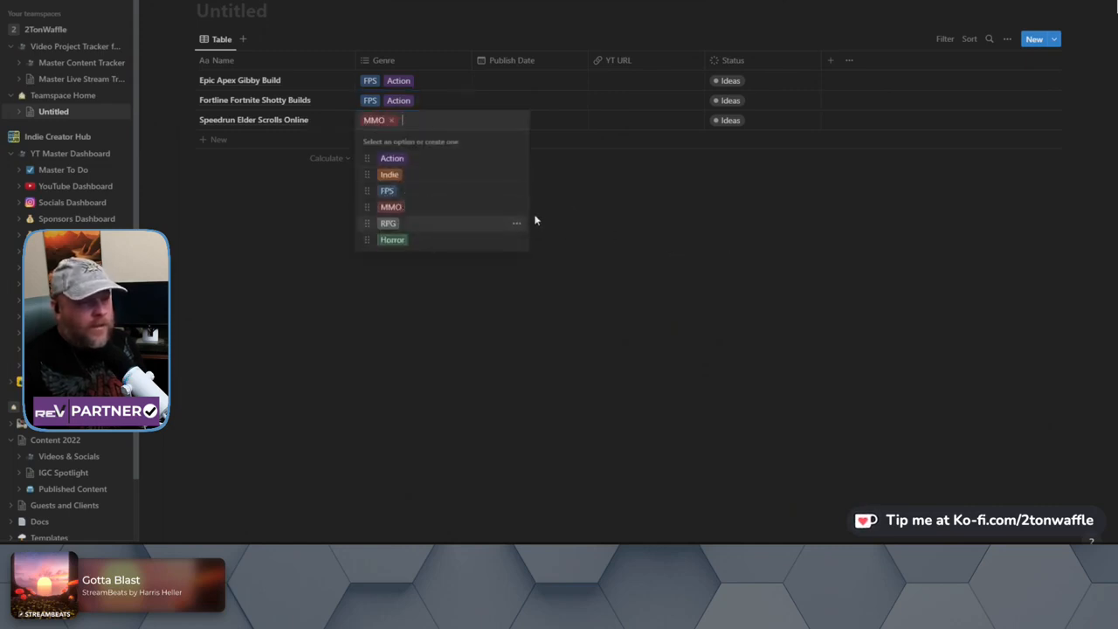
click(390, 226)
key(Escape)
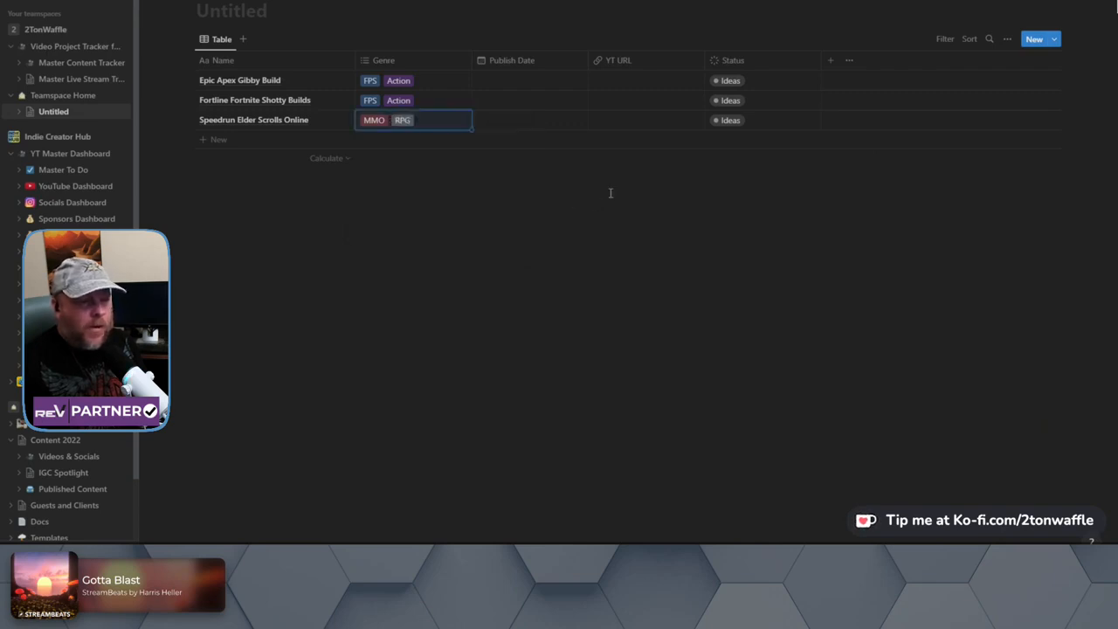
- Set the Publish Date of Epic Apex Gibby Build to November 8, 2022 and of Fortline Fortnite Shotty Builds to November 4, 2022
click(505, 86)
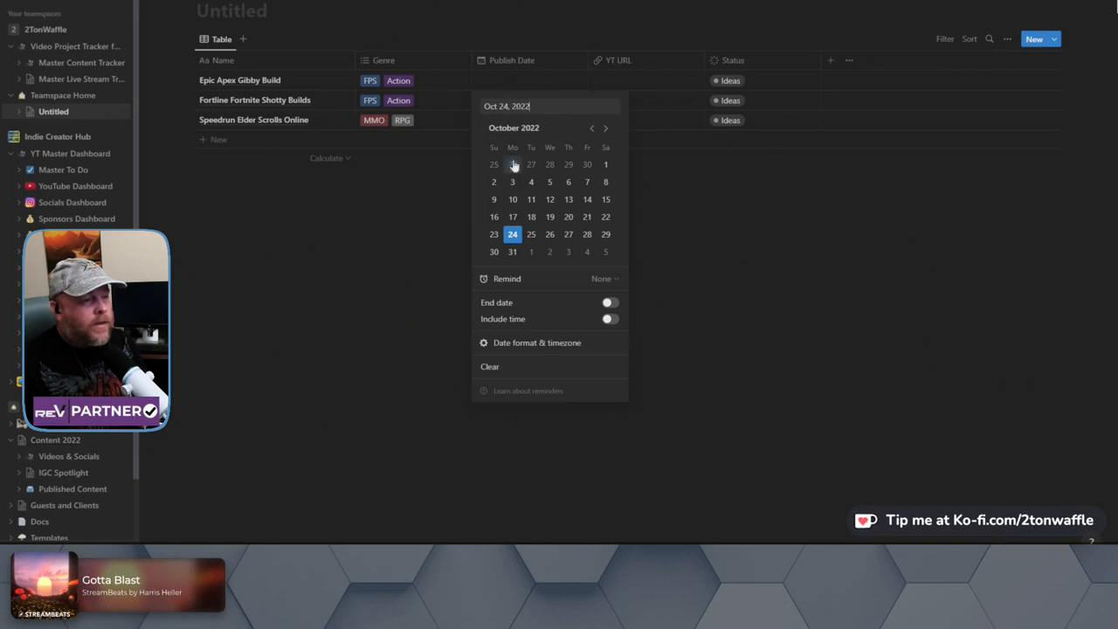
click(606, 129)
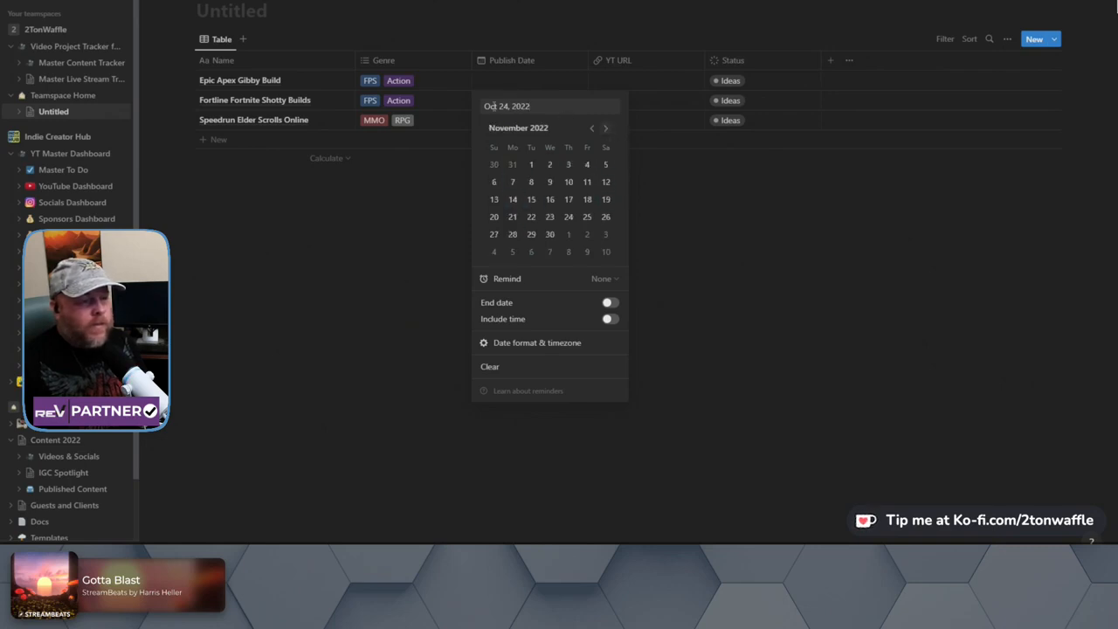
click(531, 184)
click(443, 234)
click(543, 105)
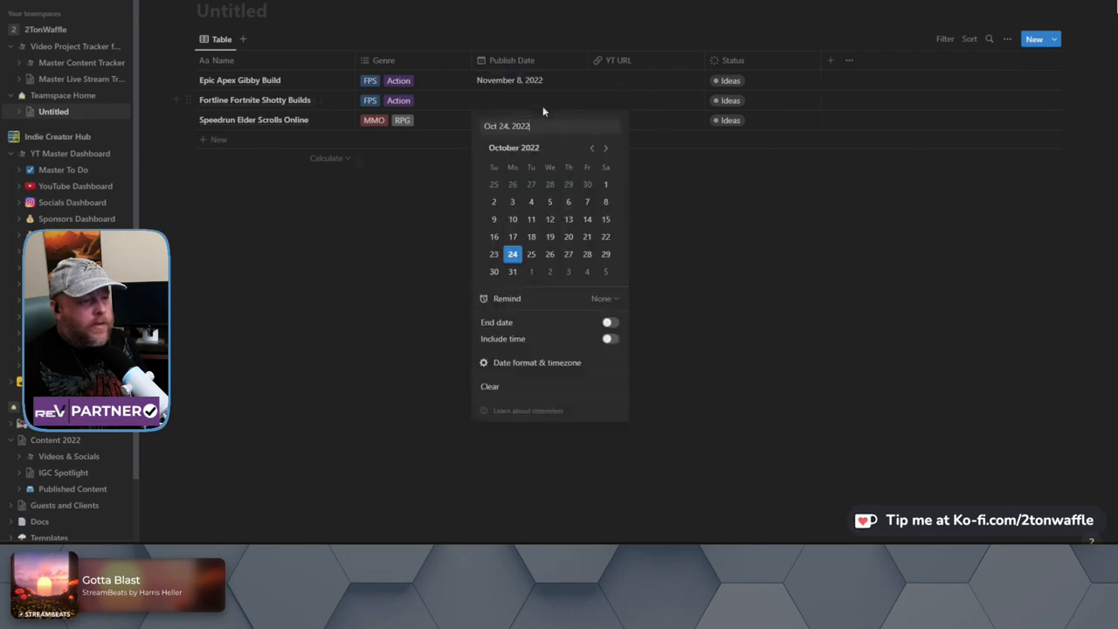
click(587, 272)
click(404, 228)
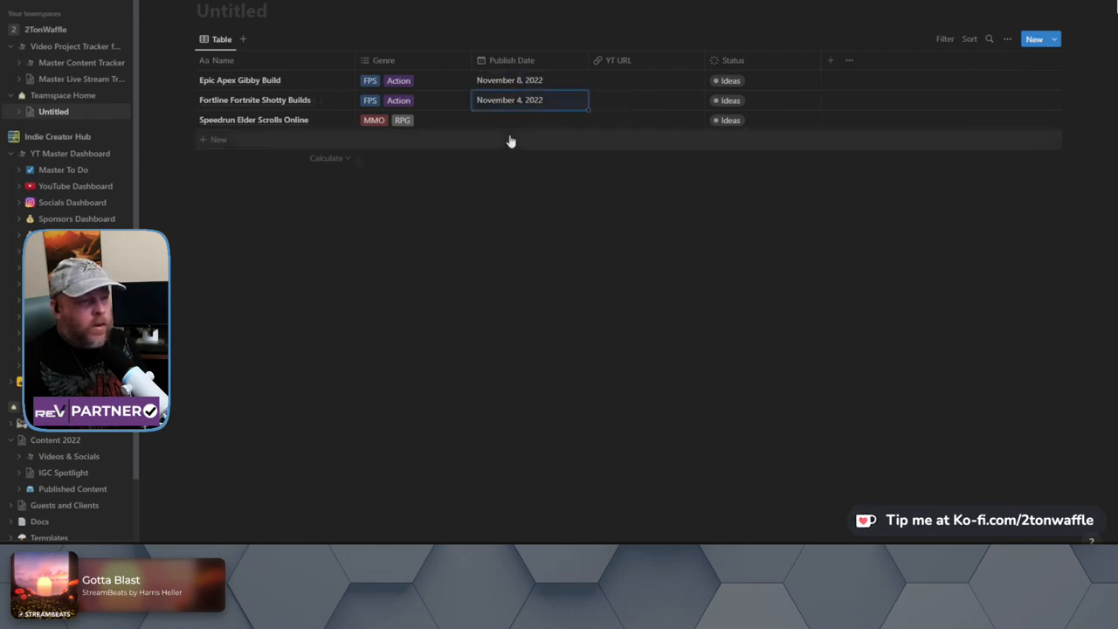
- Set the Publish Date of Speedrun Elder Scrolls Online to December 19, 2022
click(512, 128)
click(606, 168)
click(605, 167)
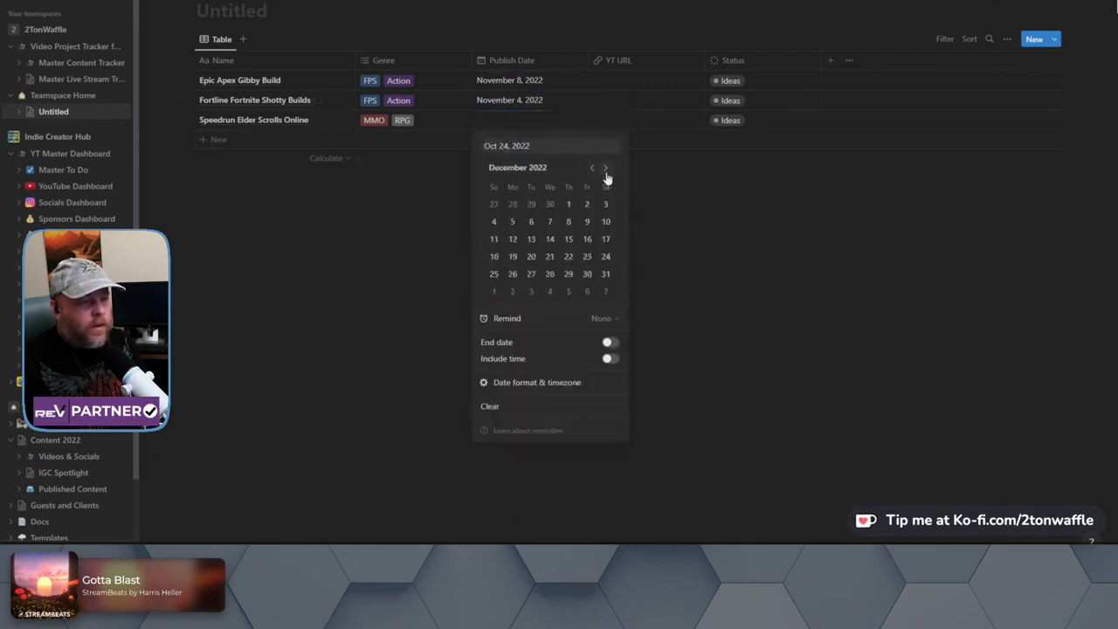
click(514, 256)
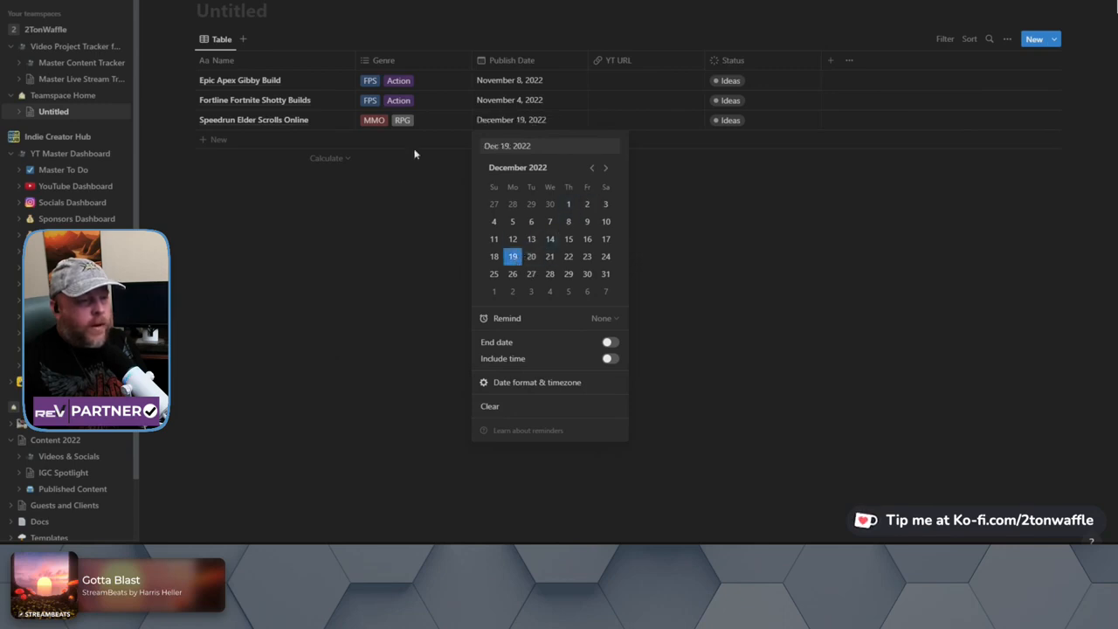
click(402, 182)
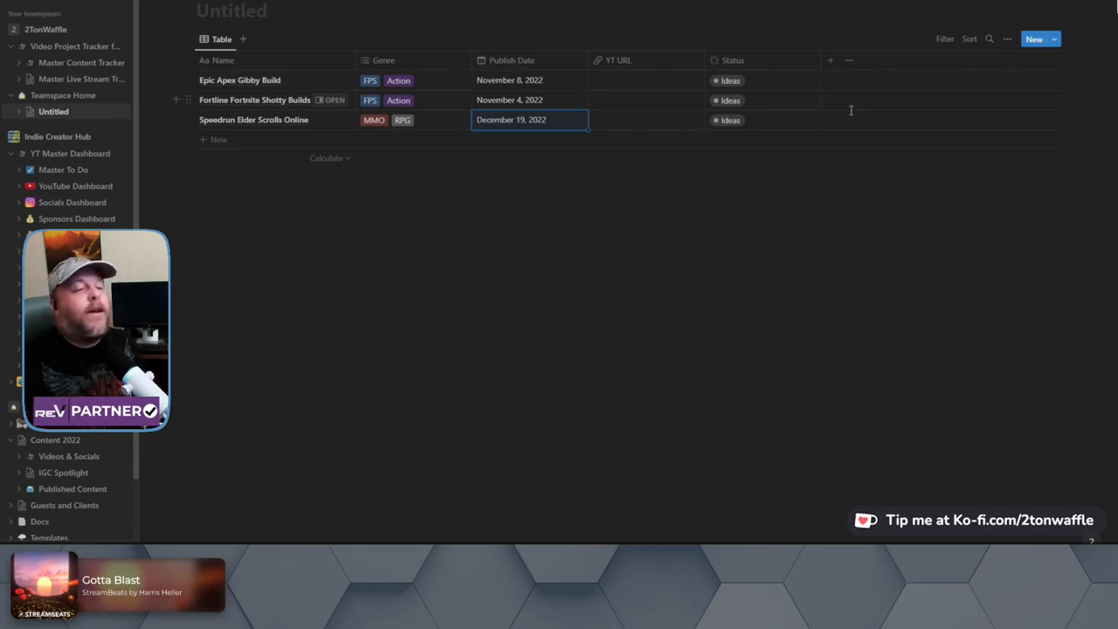
- Sort the table by Publish Date, trying descending order before setting it back to ascending
click(968, 41)
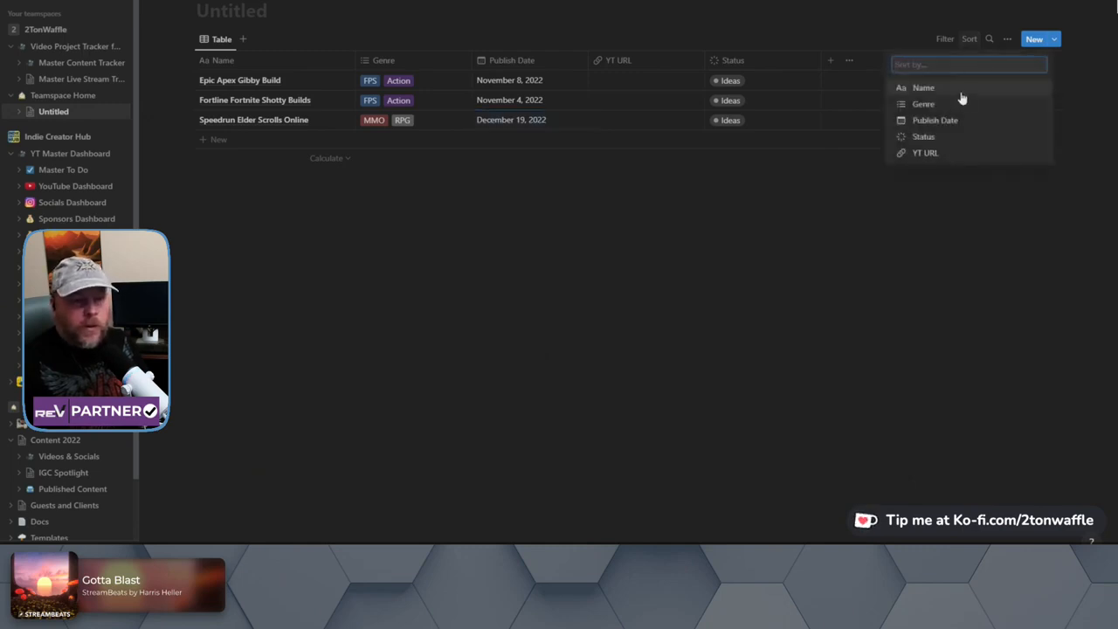
click(955, 129)
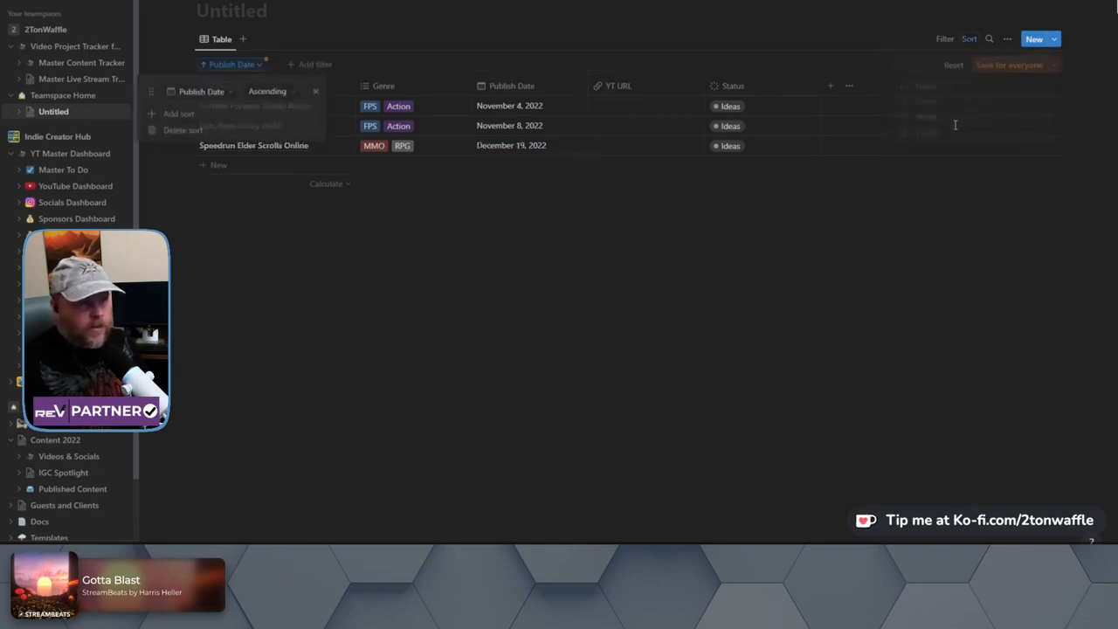
click(279, 96)
click(260, 131)
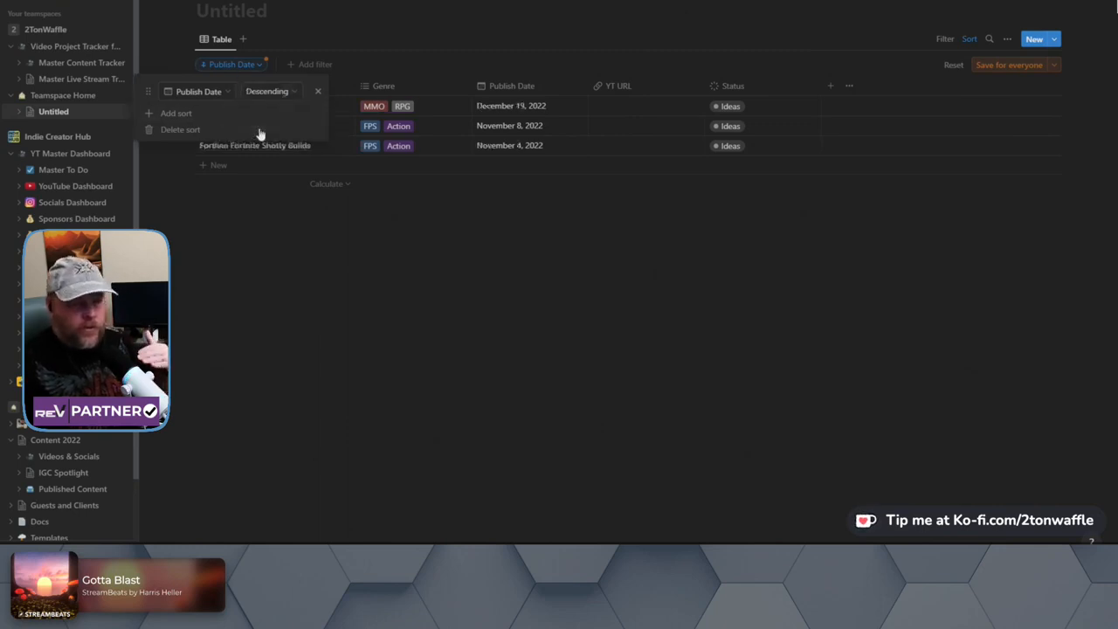
click(269, 92)
click(263, 113)
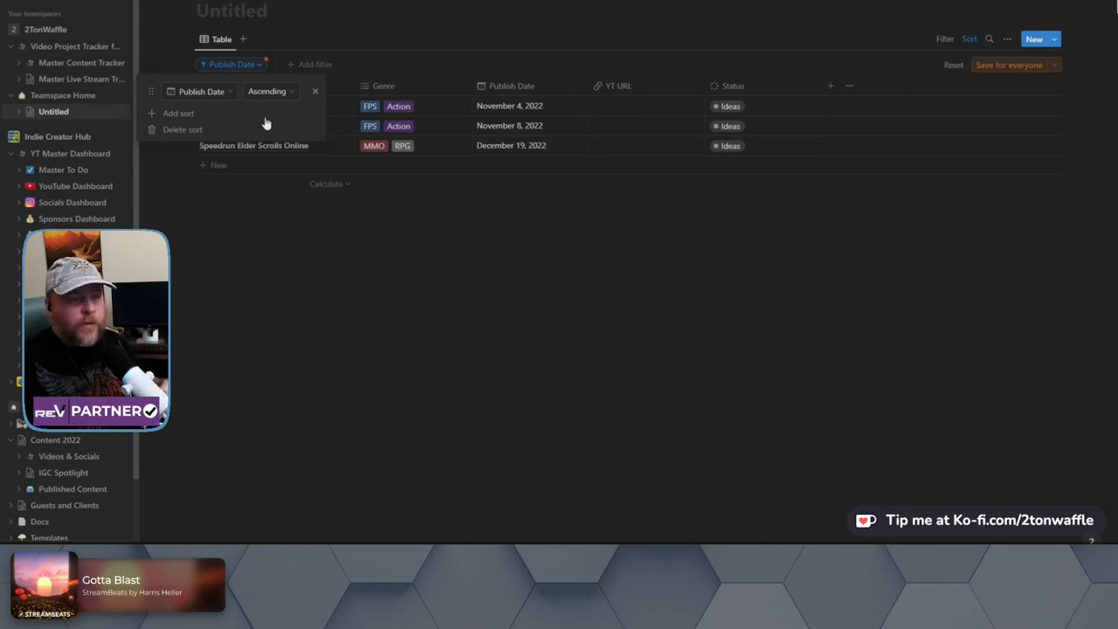
- Save the ascending Publish Date sort of the table for everyone
click(359, 92)
click(414, 86)
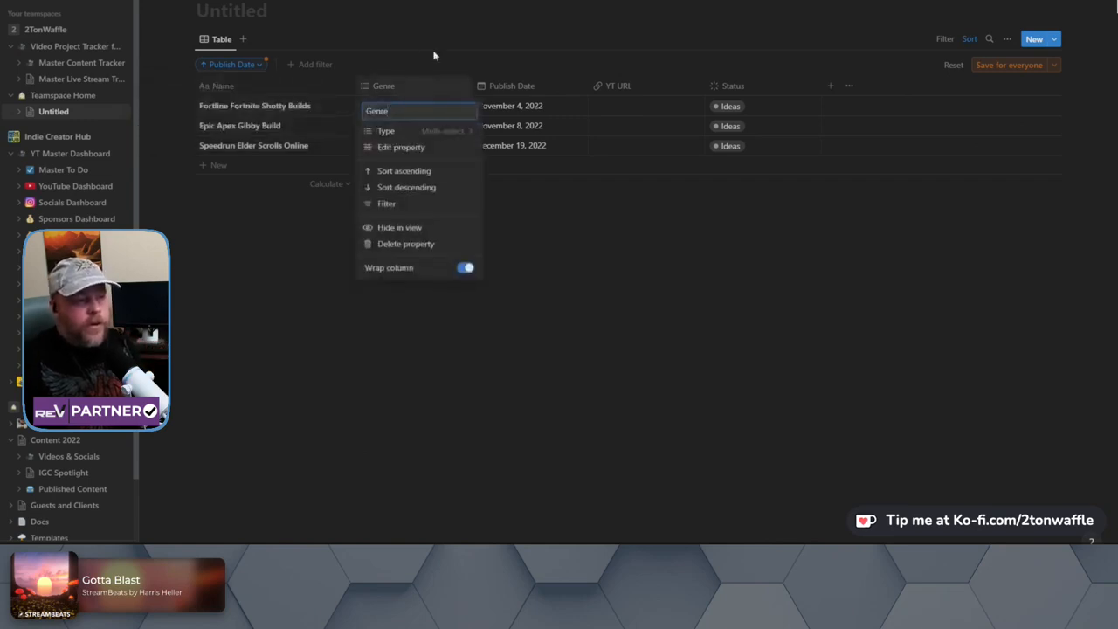
click(434, 55)
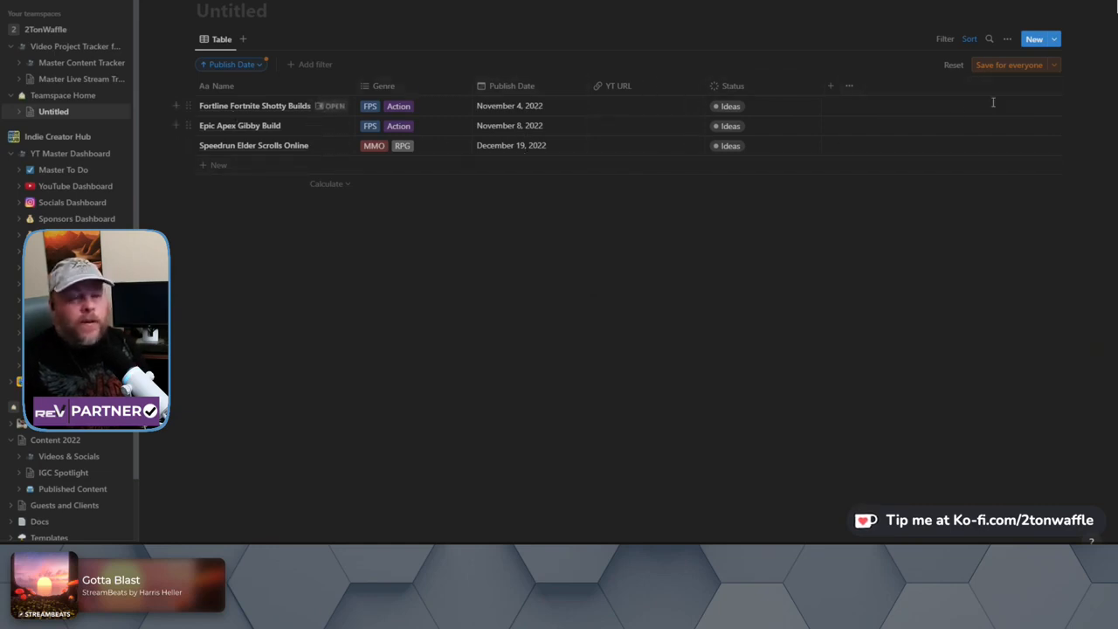
click(1010, 70)
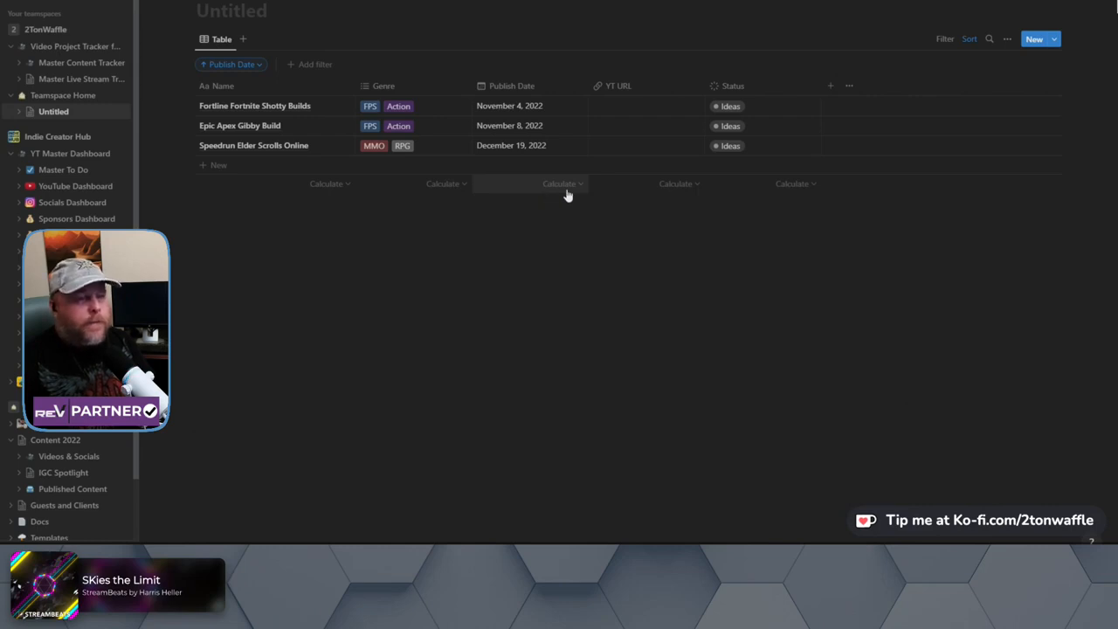
- Add a calendar view named Published to the database and review the videos scheduled on it
click(245, 41)
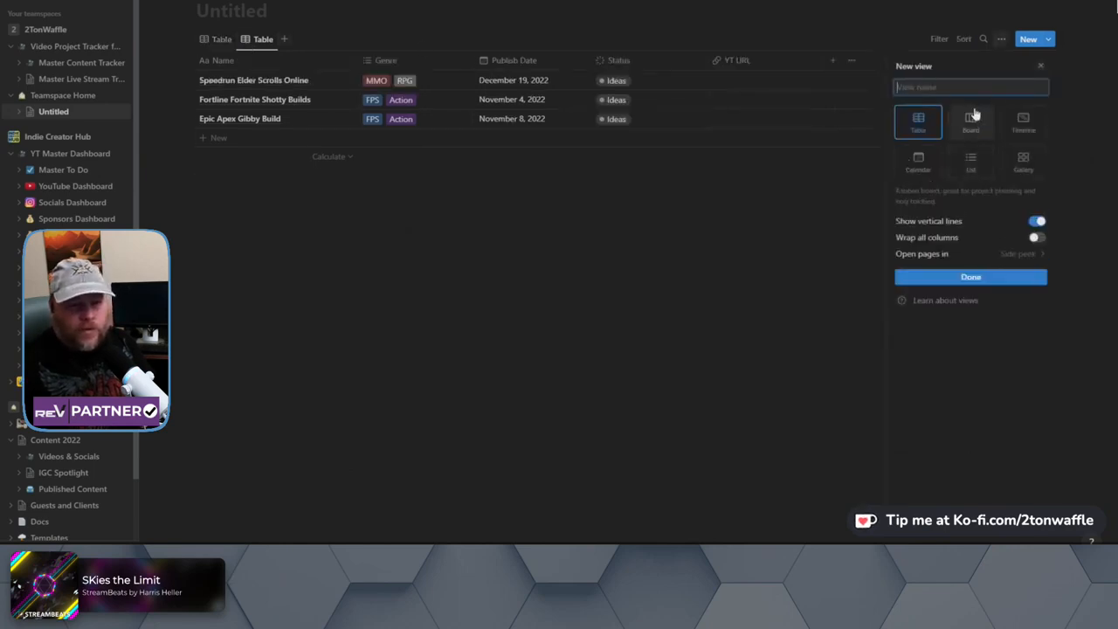
text(P)
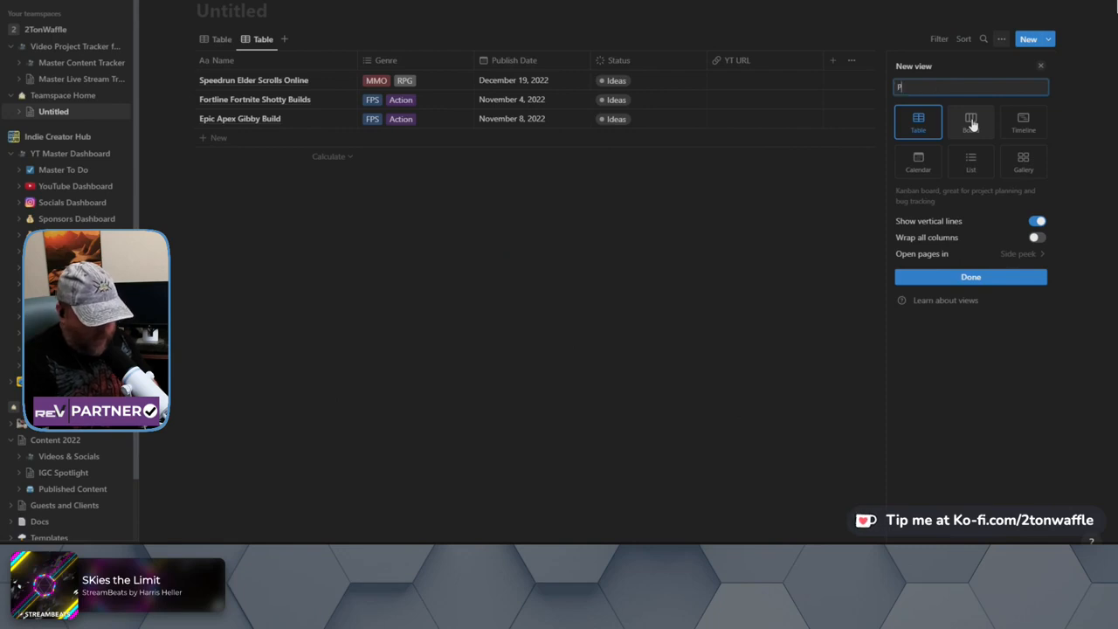
text(ublished)
click(924, 160)
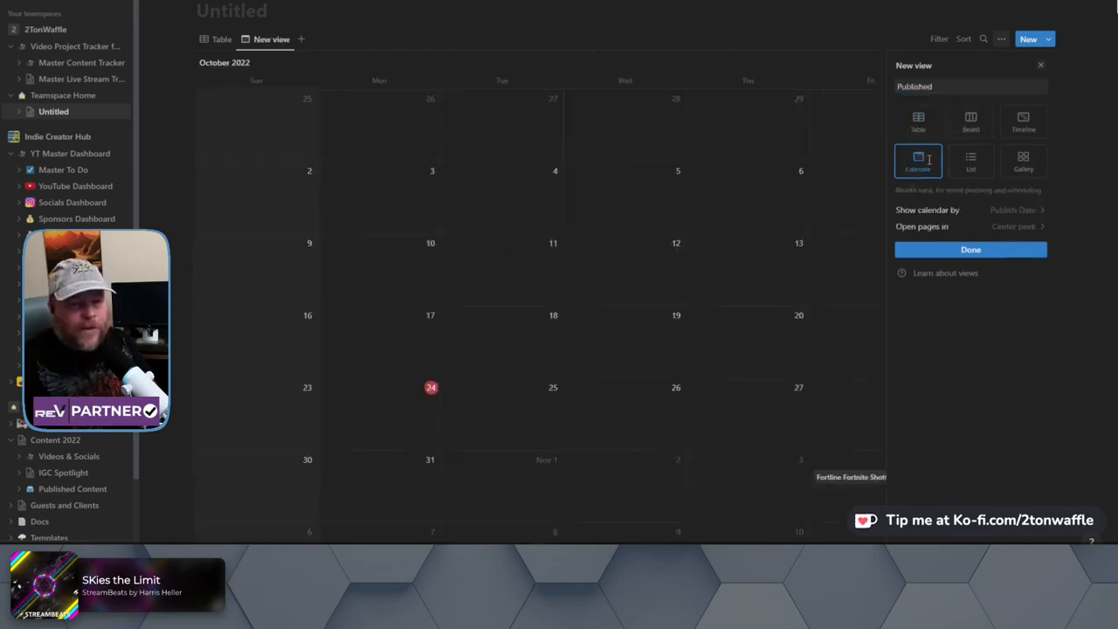
click(1045, 70)
scroll(586, 312, down, 3)
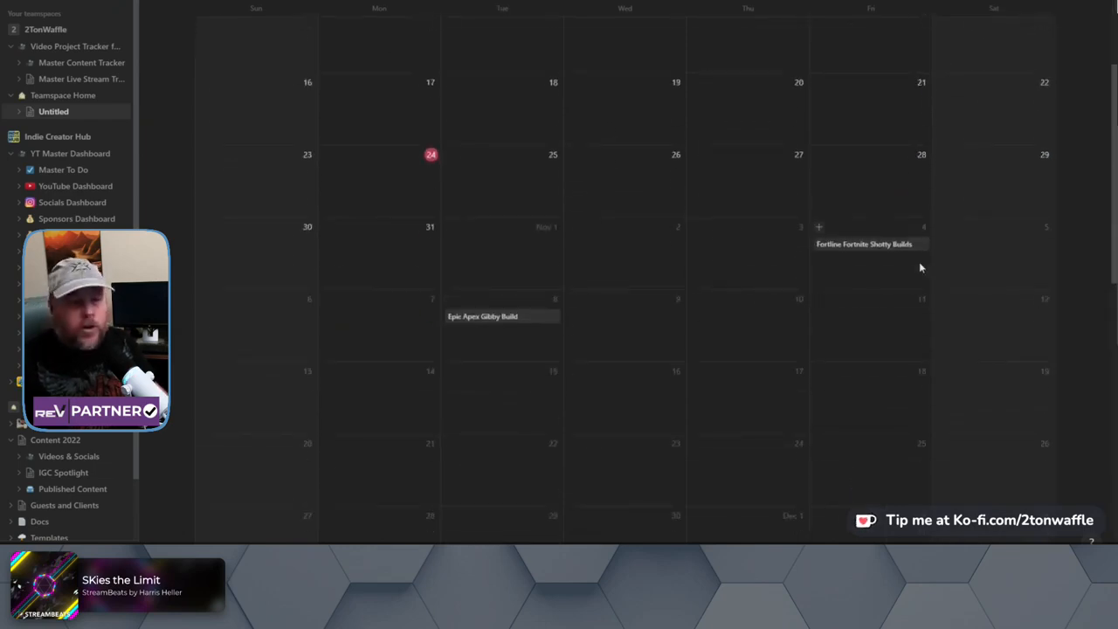
scroll(907, 265, down, 2)
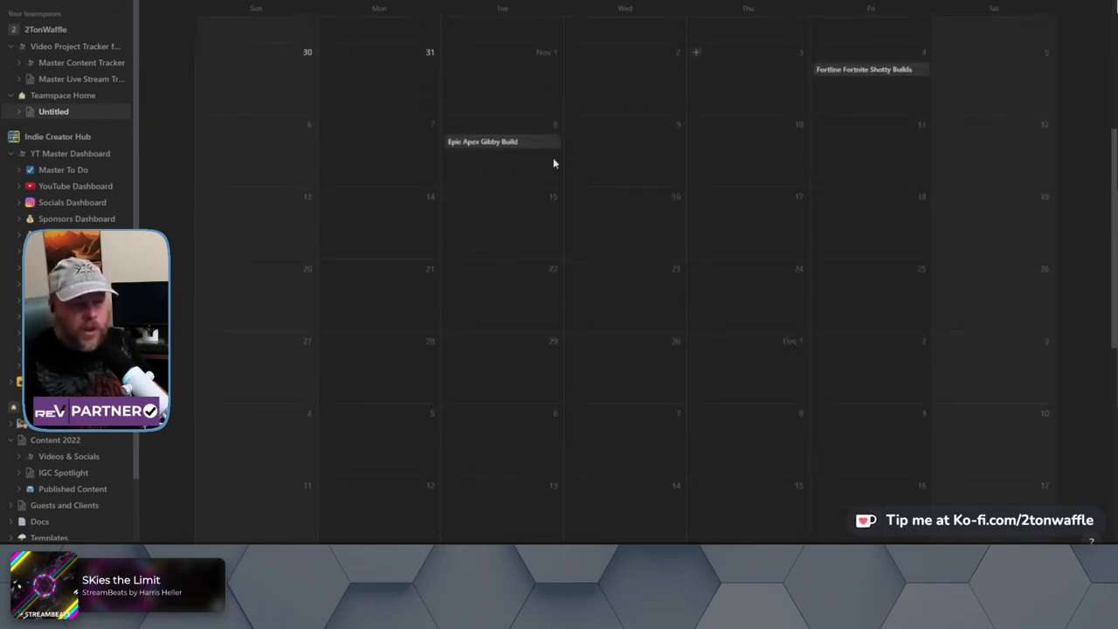
scroll(525, 174, down, 2)
scroll(594, 393, up, 2)
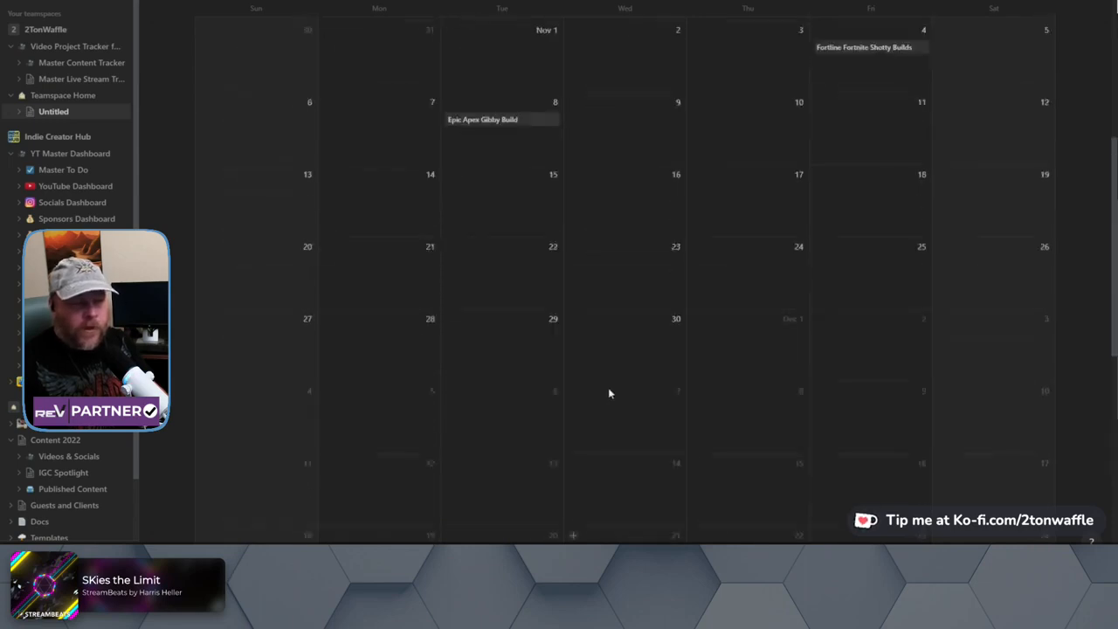
scroll(609, 393, up, 1)
scroll(609, 393, up, 5)
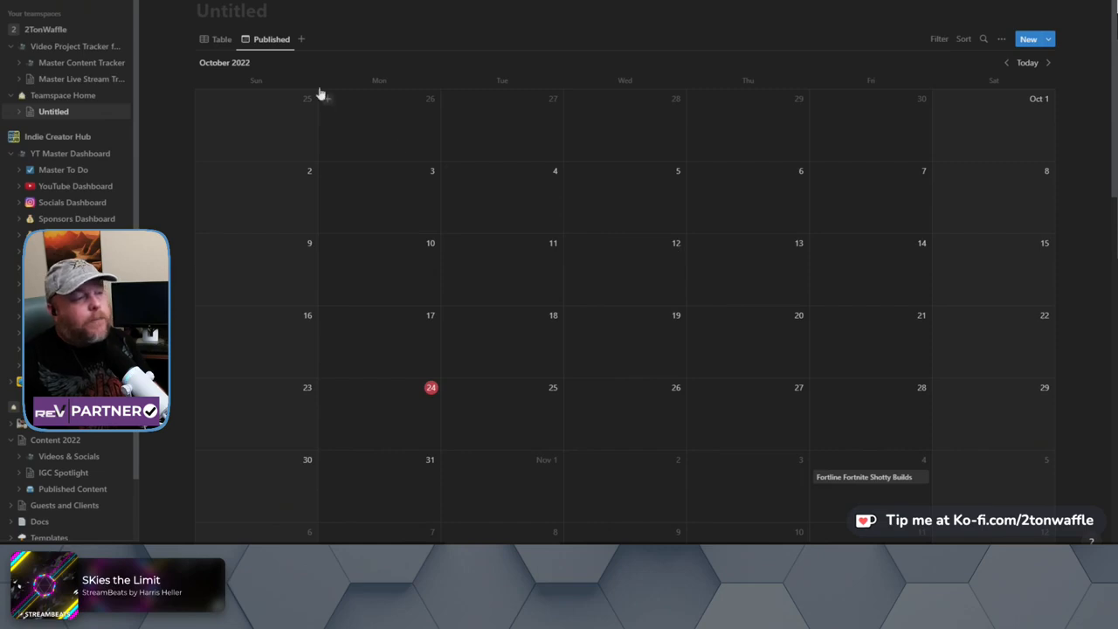
- Add a board view named Status, grouped by the Status property with colored columns
click(301, 42)
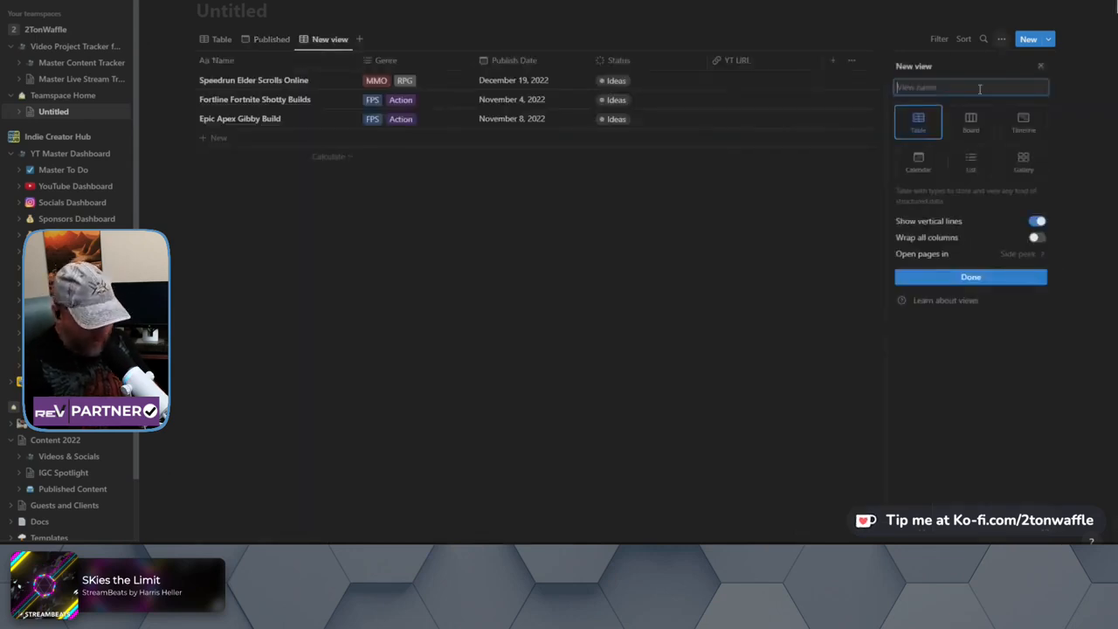
text(Status)
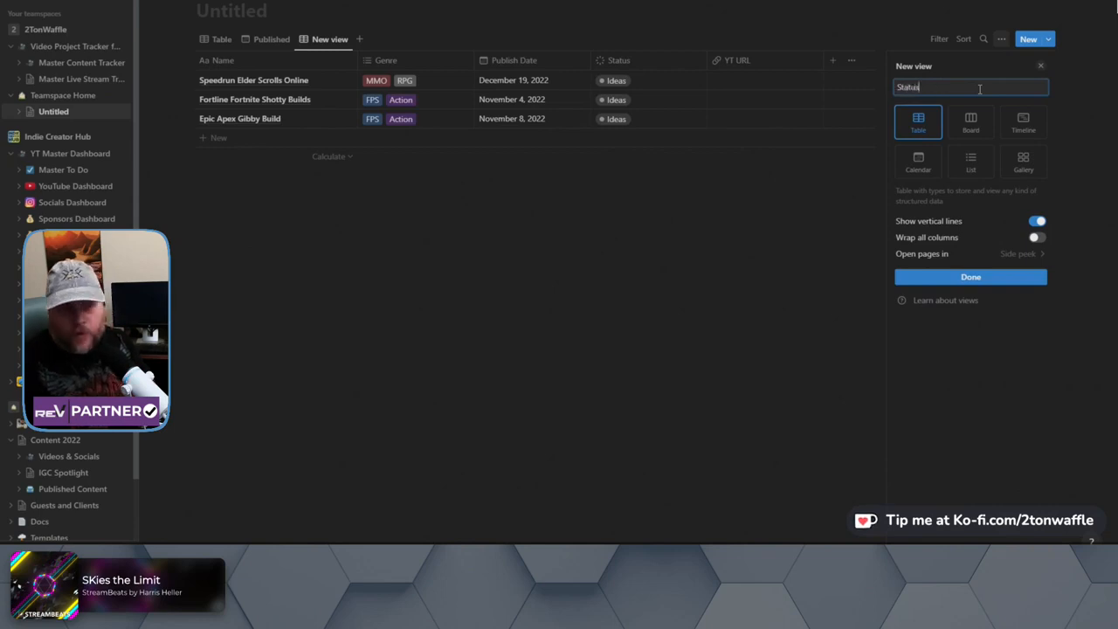
click(971, 123)
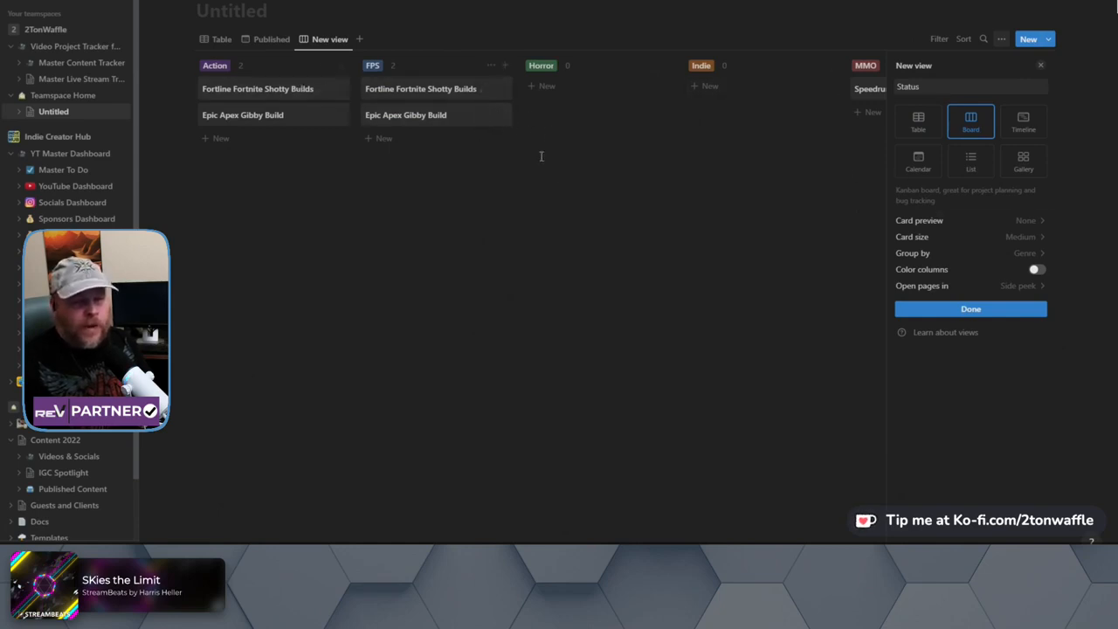
click(958, 252)
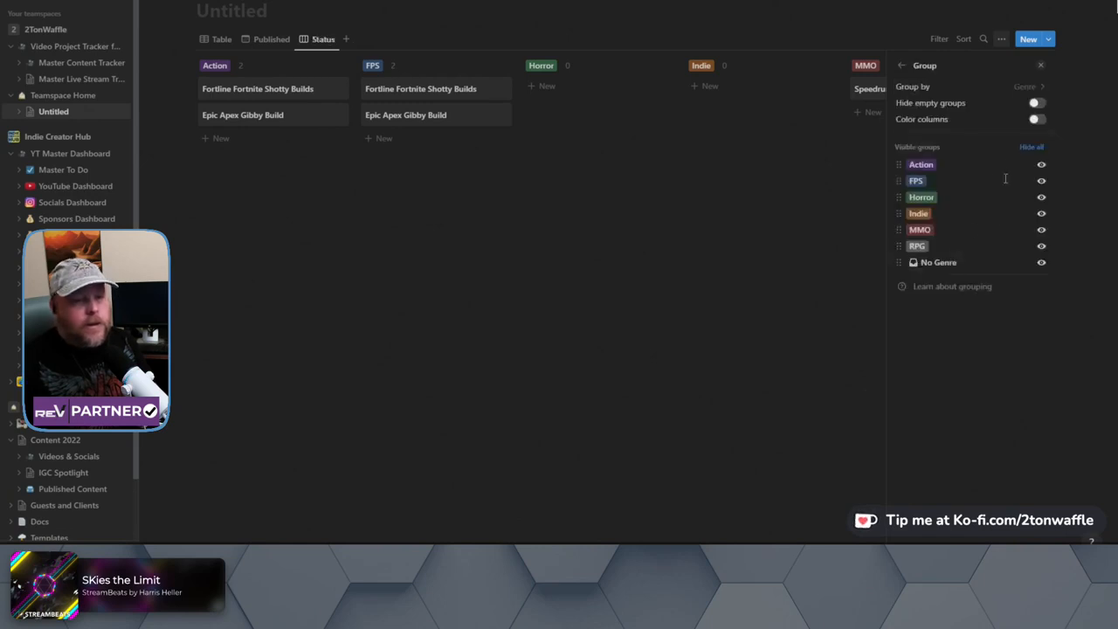
click(1031, 86)
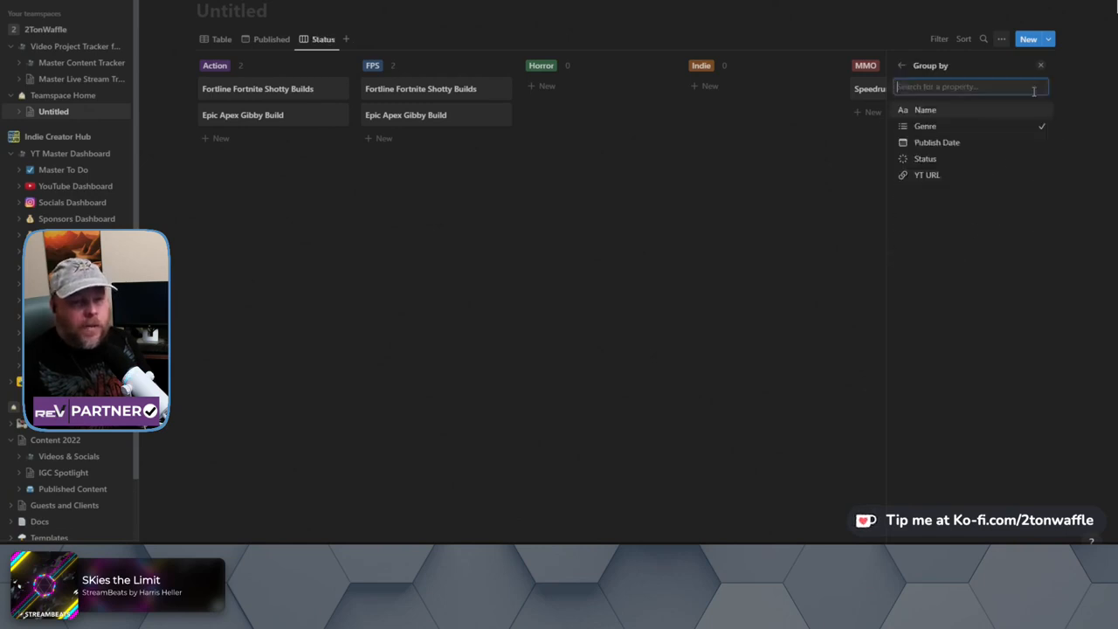
click(931, 159)
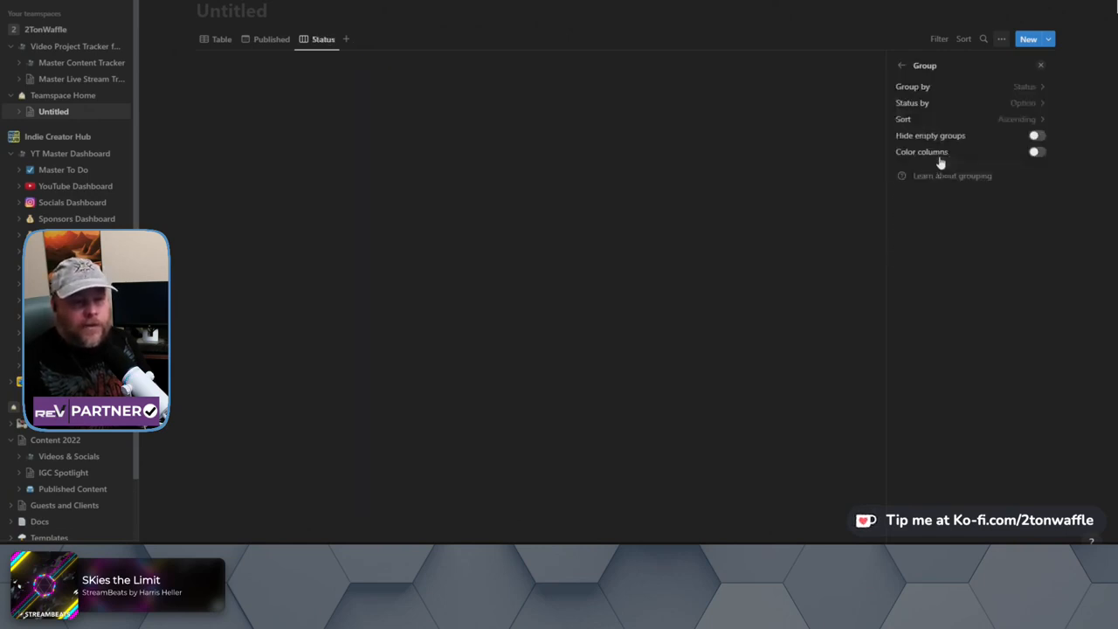
click(1037, 153)
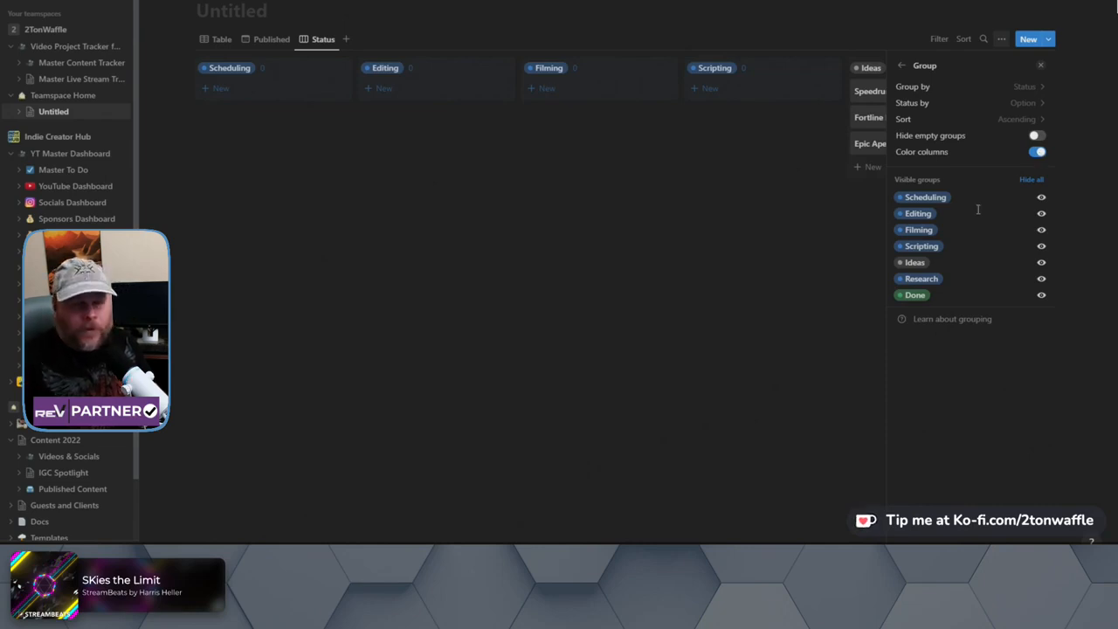
click(1043, 68)
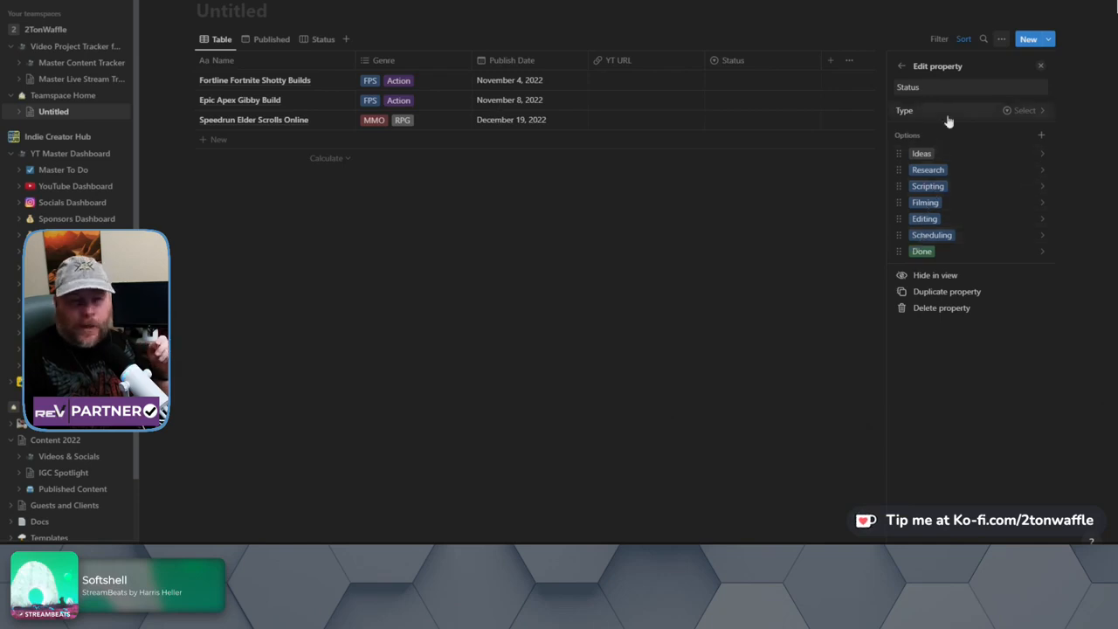
- Close the Status property settings and move the Ideas column to the front of the Status board
click(1040, 69)
click(323, 41)
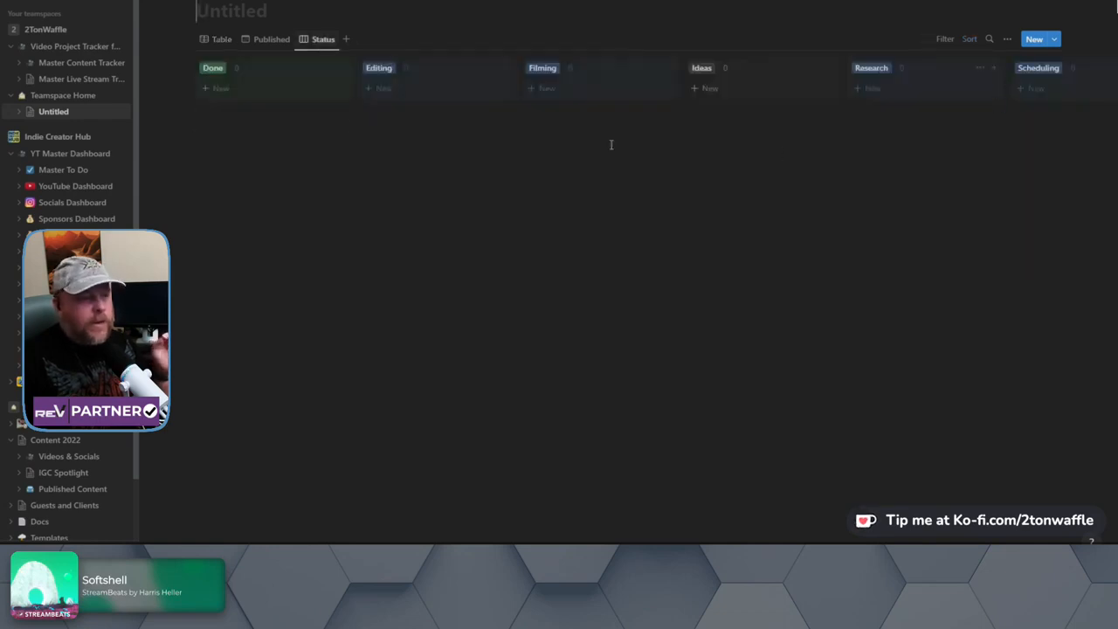
drag(776, 75, 221, 56)
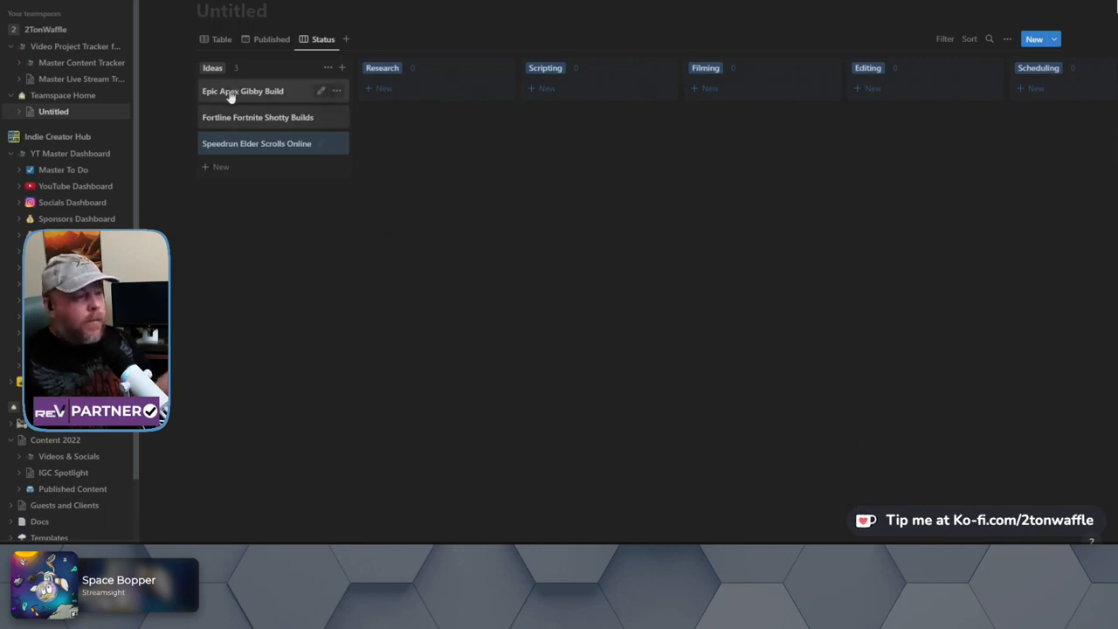
- On the Status board, move Epic Apex Gibby Build to Research, Speedrun Elder Scrolls Online to Filming and Fortline Fortnite Shotty Builds to Scripting
drag(231, 96, 406, 92)
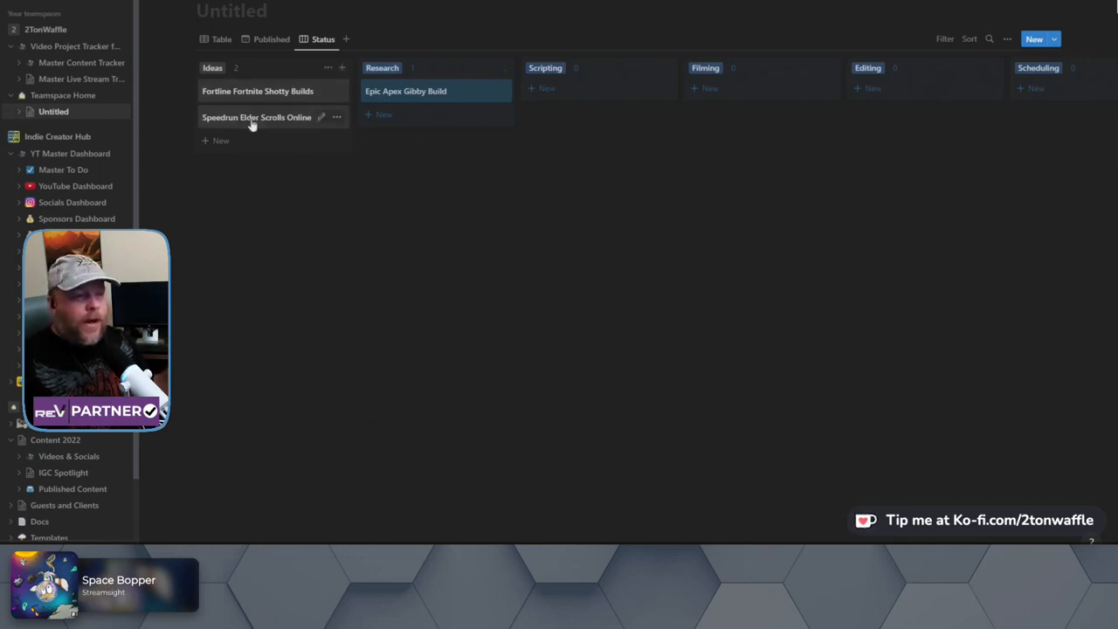
drag(250, 124, 710, 110)
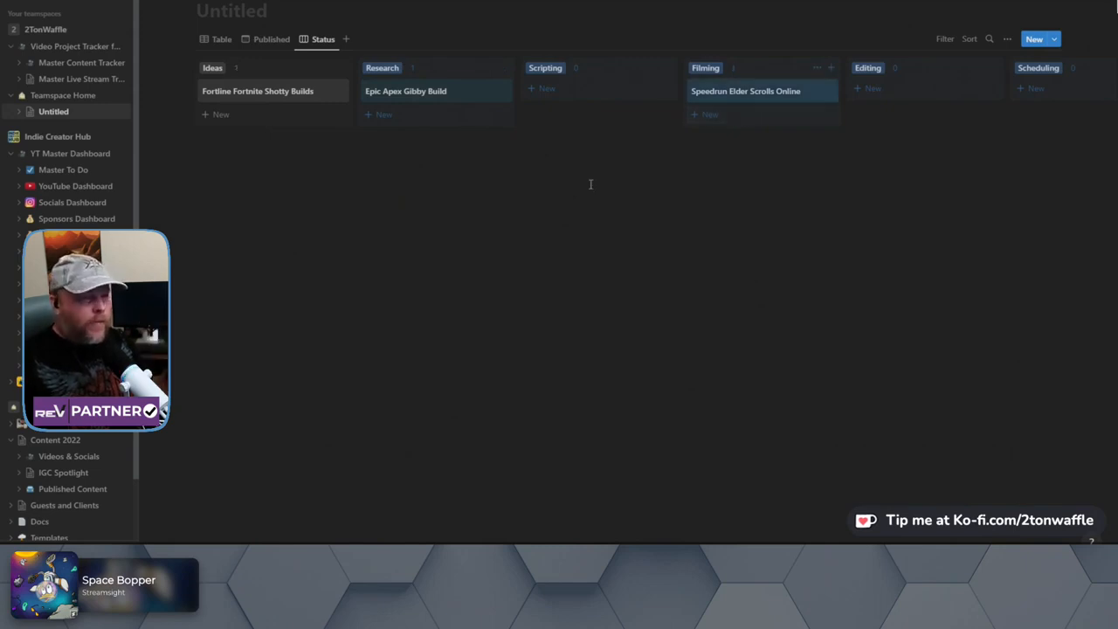
drag(244, 102, 552, 100)
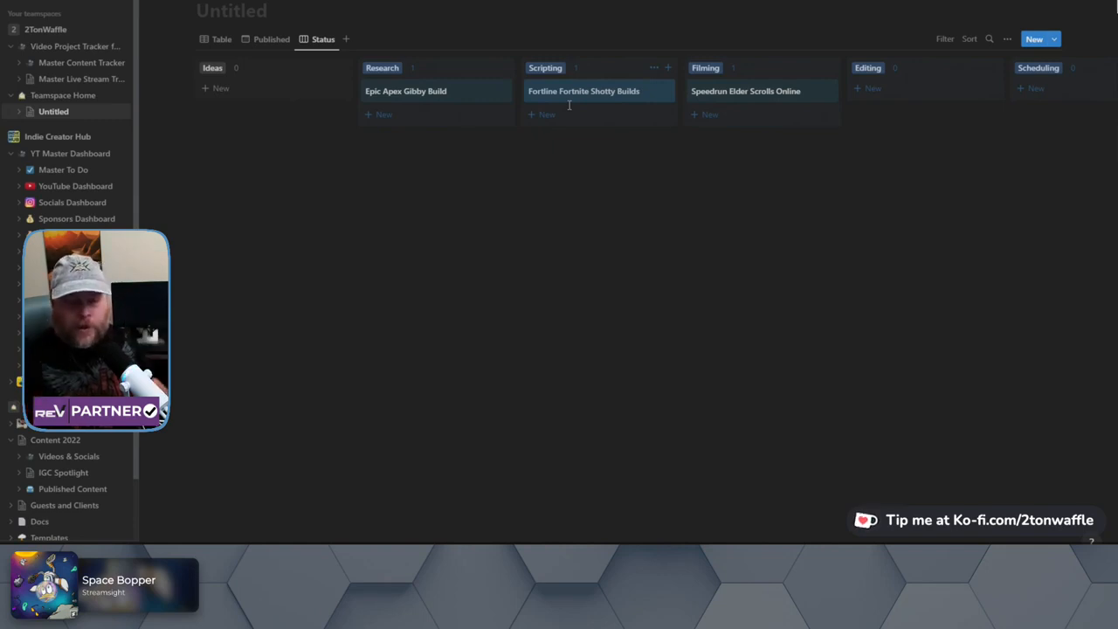
- Return to the Table view and look at the property-editing actions for the Fortline Fortnite Shotty Builds row
click(220, 41)
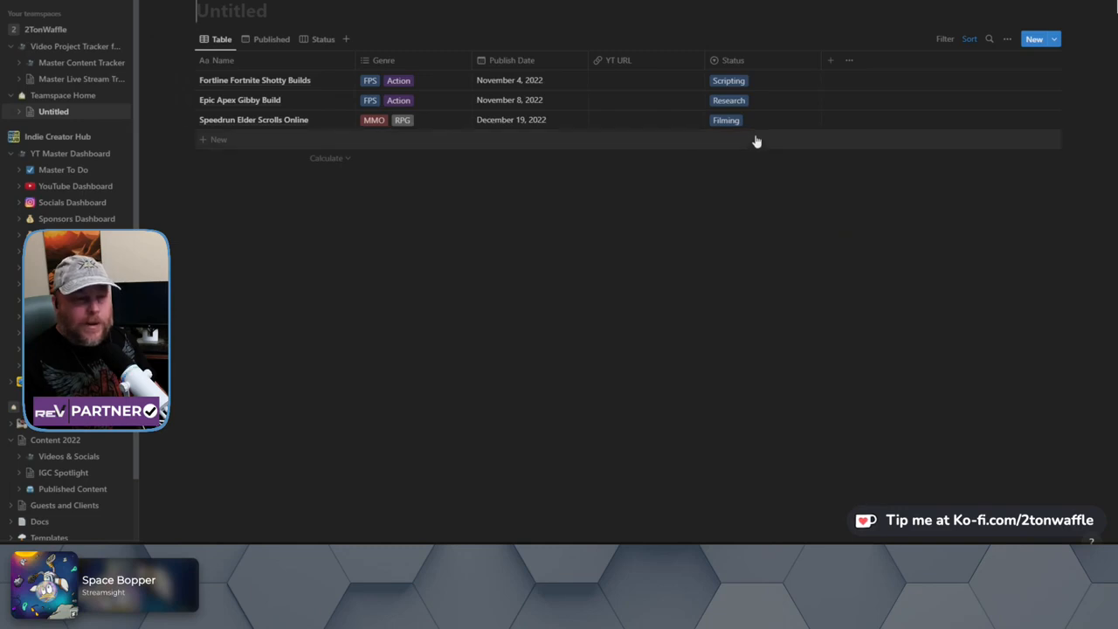
right_click(727, 84)
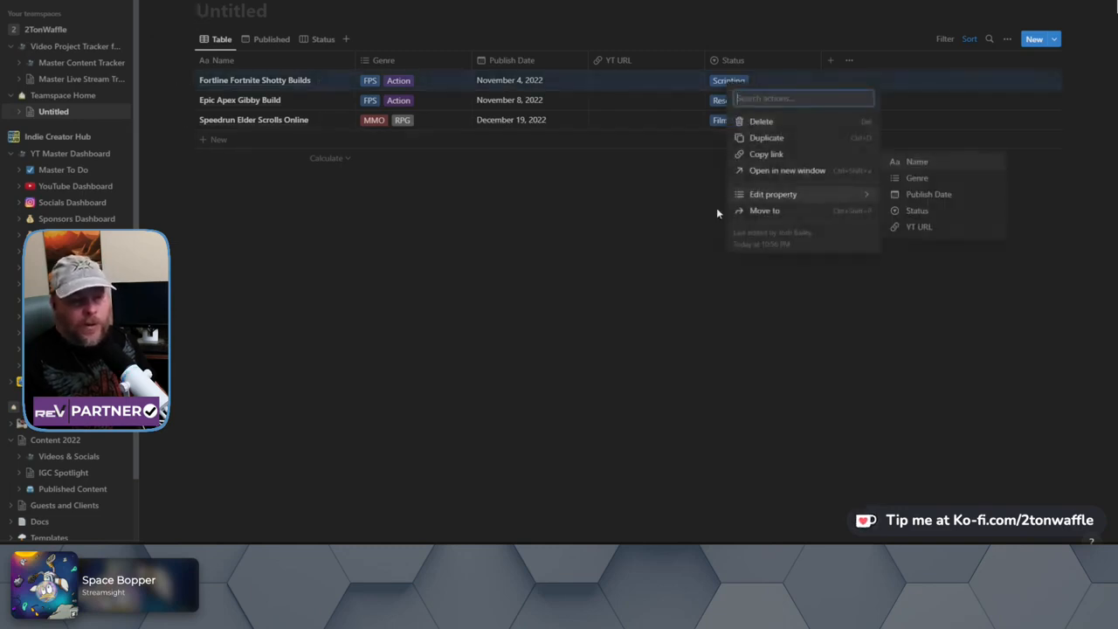
mouse_move(798, 201)
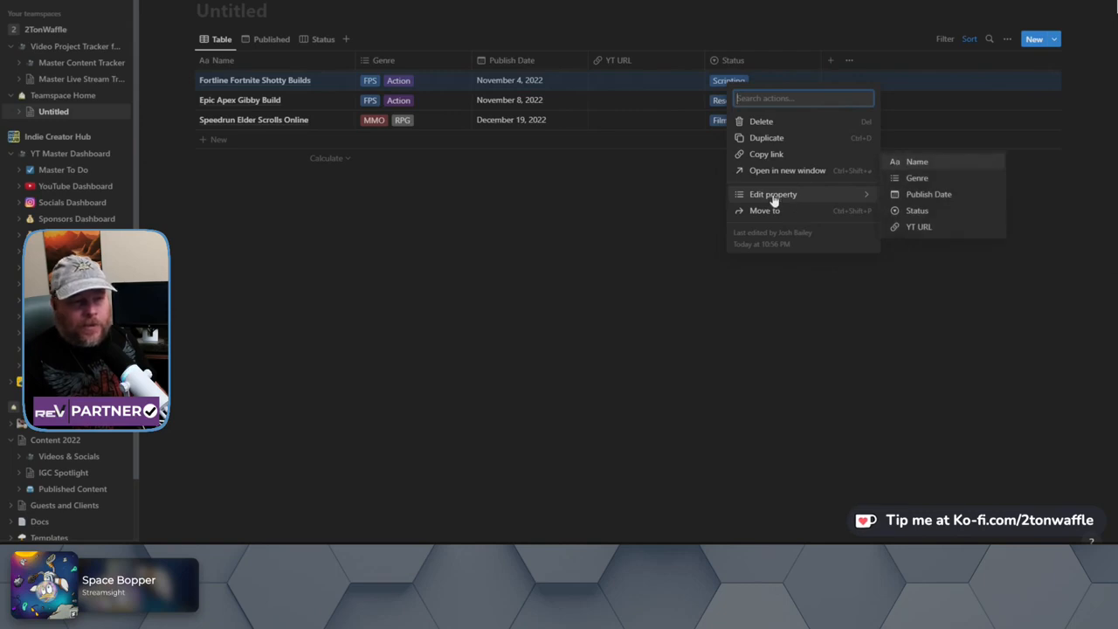
click(644, 184)
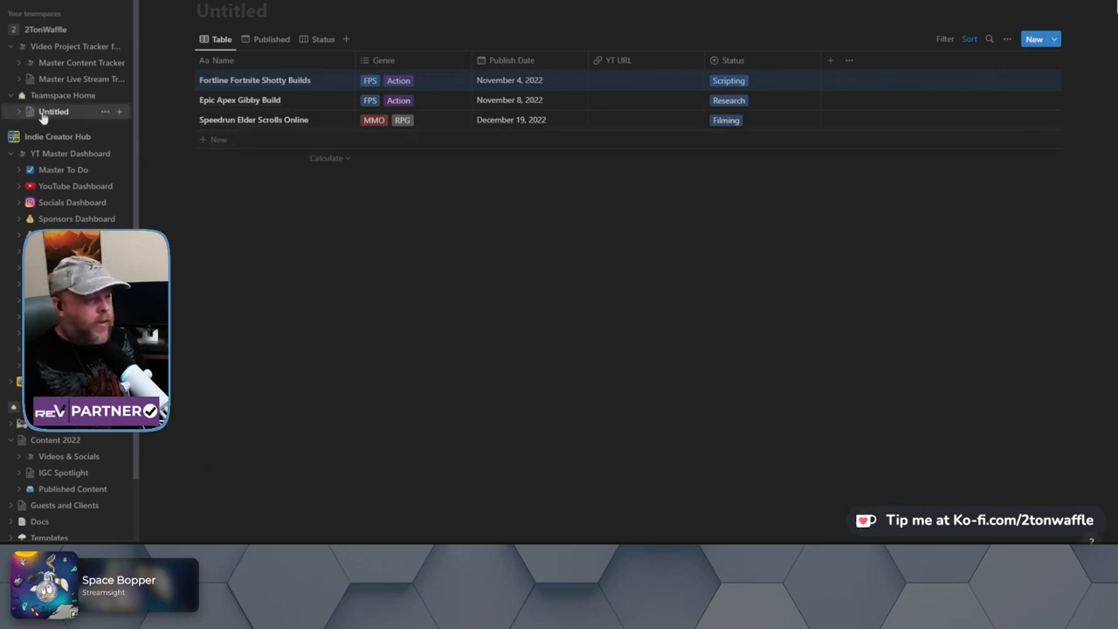
- Add a new page titled Shorts inside the Untitled database and give it a cover image
click(120, 113)
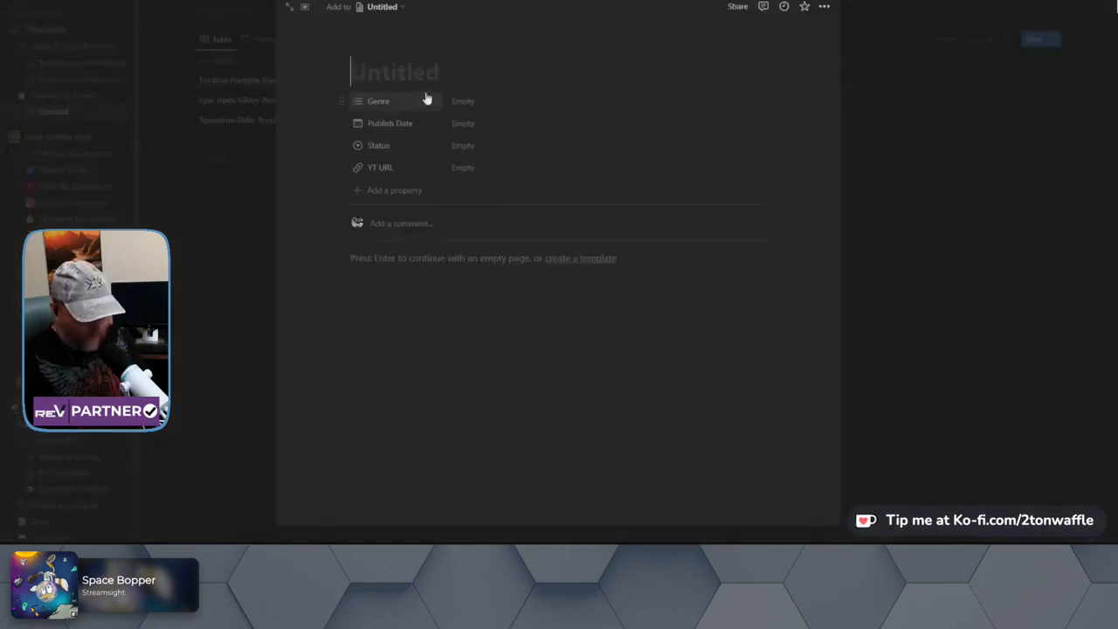
text(Shorts)
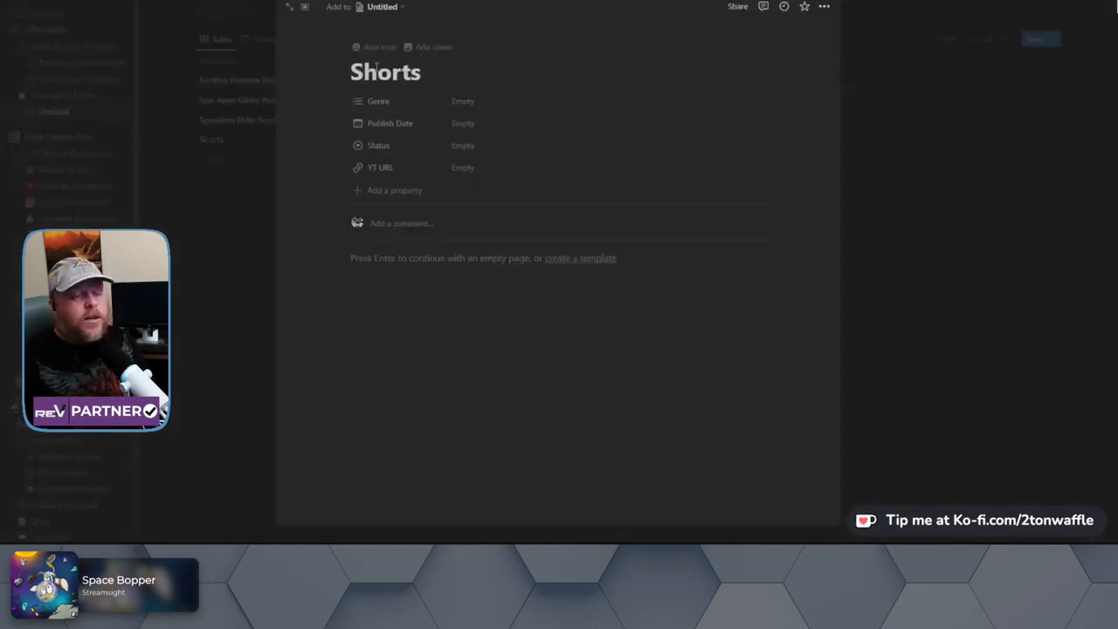
click(424, 47)
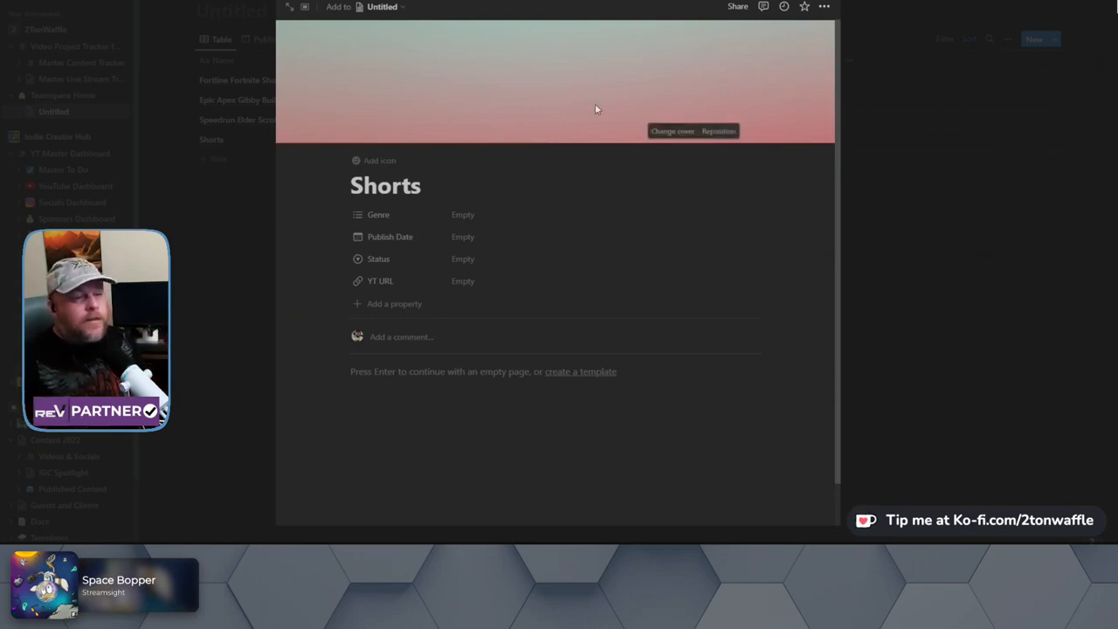
- Look through the gallery, upload and link sources for changing the Shorts page cover
click(671, 132)
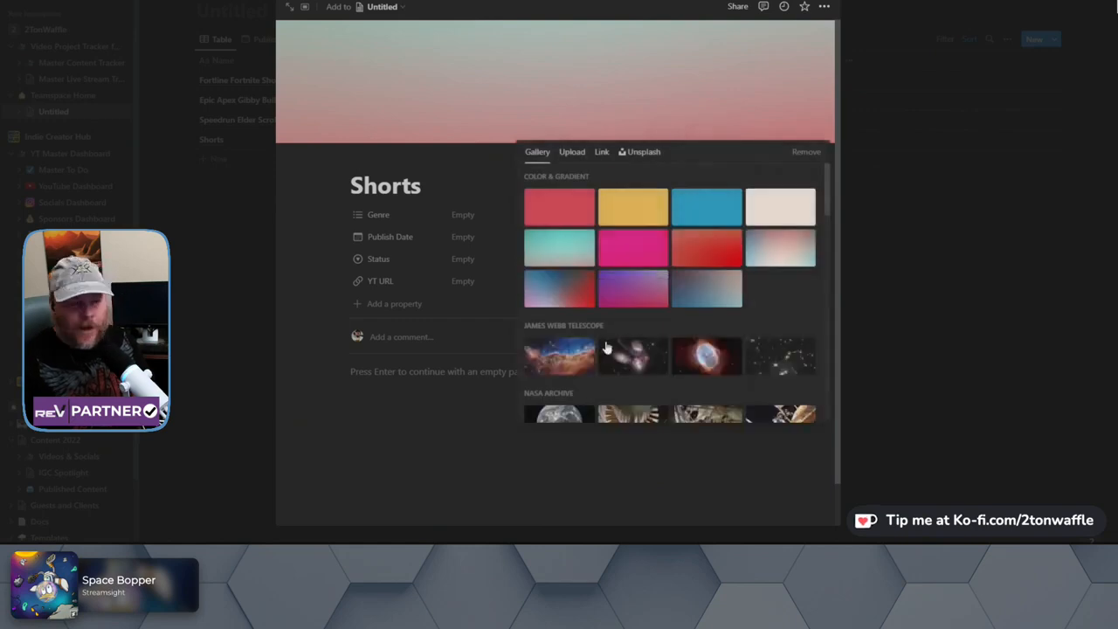
scroll(607, 347, down, 5)
scroll(607, 347, down, 2)
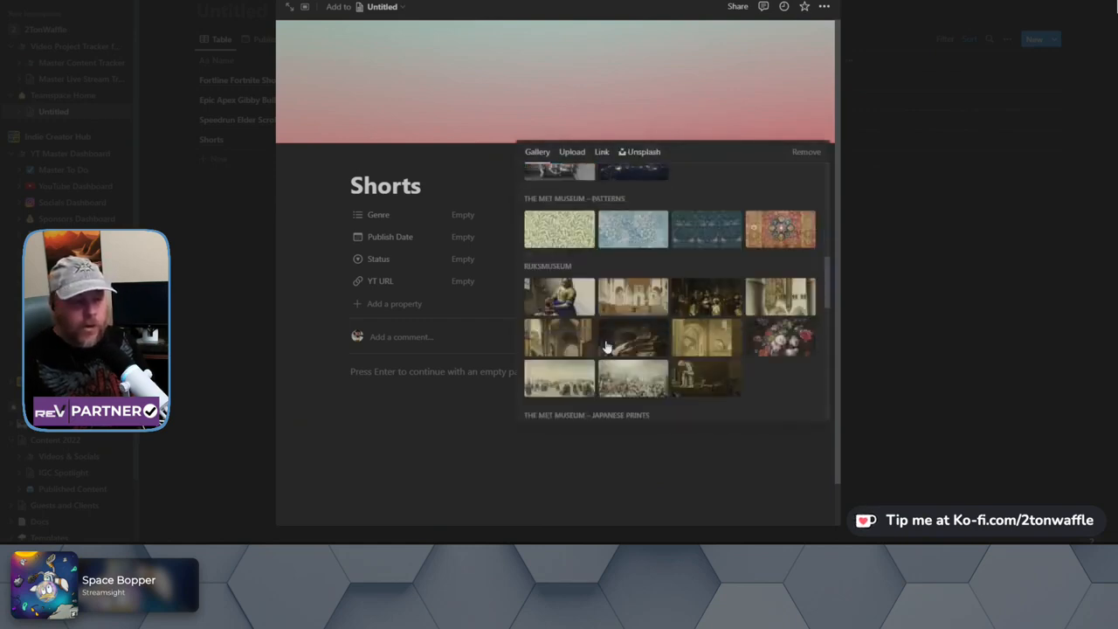
scroll(604, 336, up, 10)
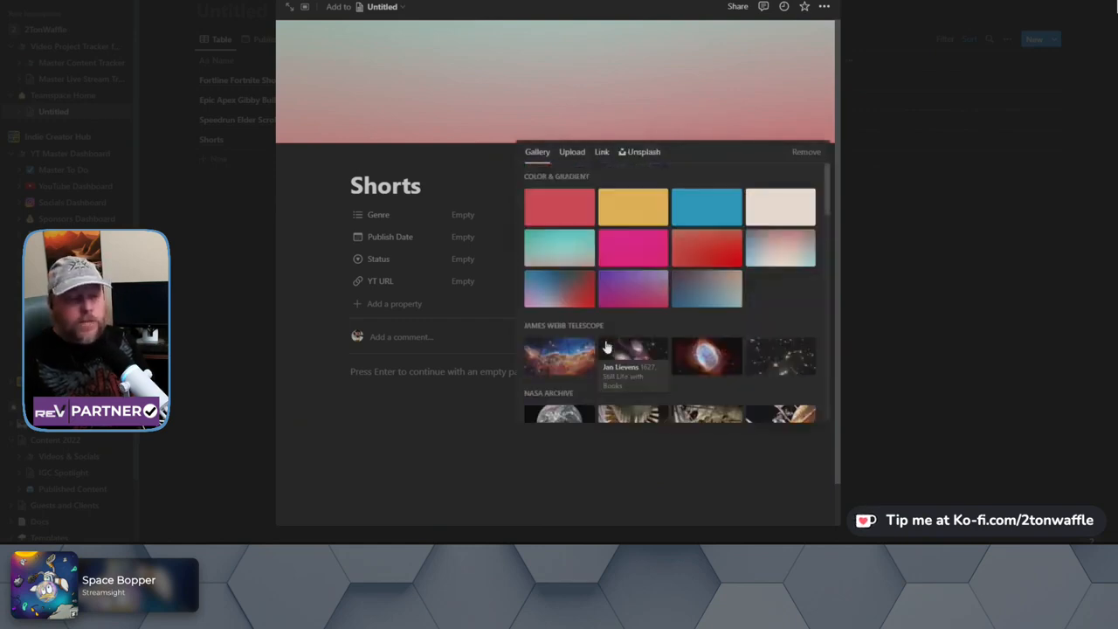
click(571, 153)
click(603, 153)
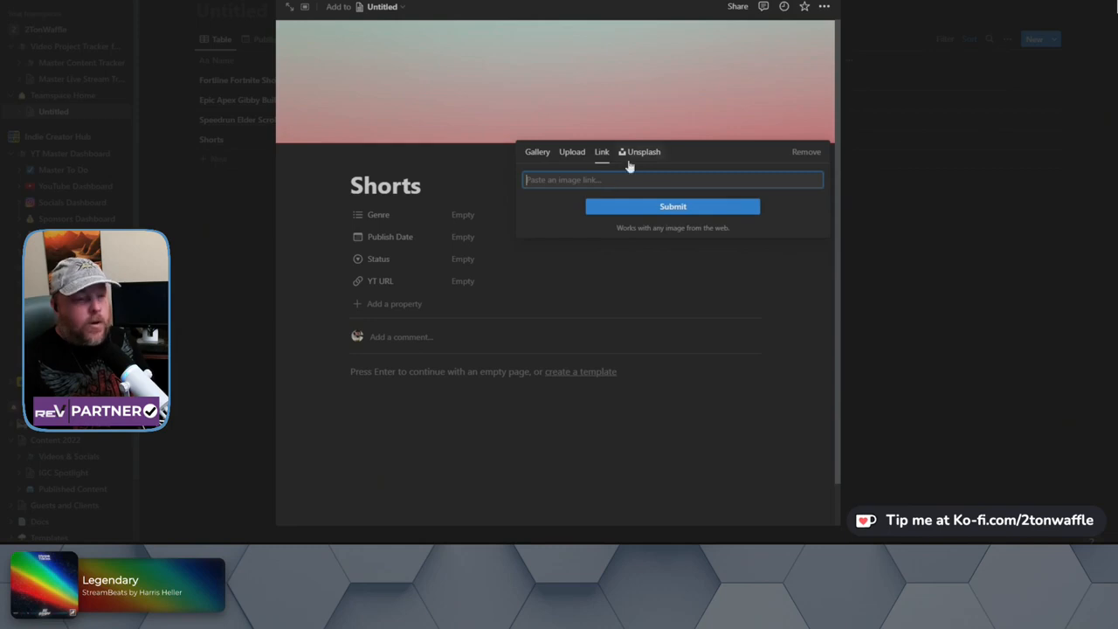
- Search Unsplash for tiktok and set the black phone image with the TikTok logo as the Shorts page cover
click(637, 154)
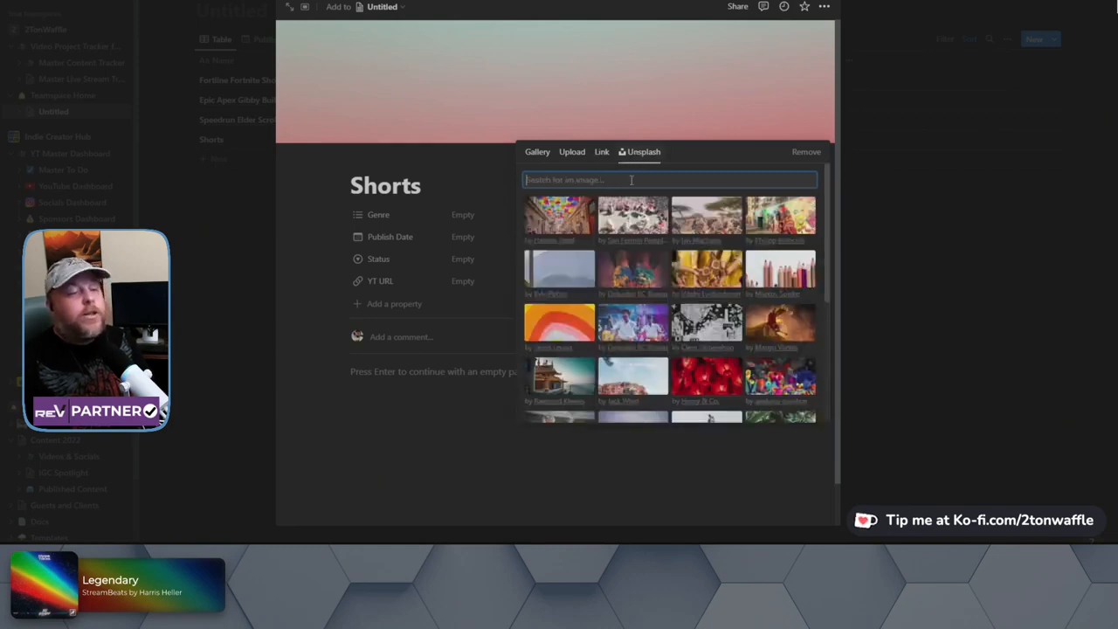
text(tiktok)
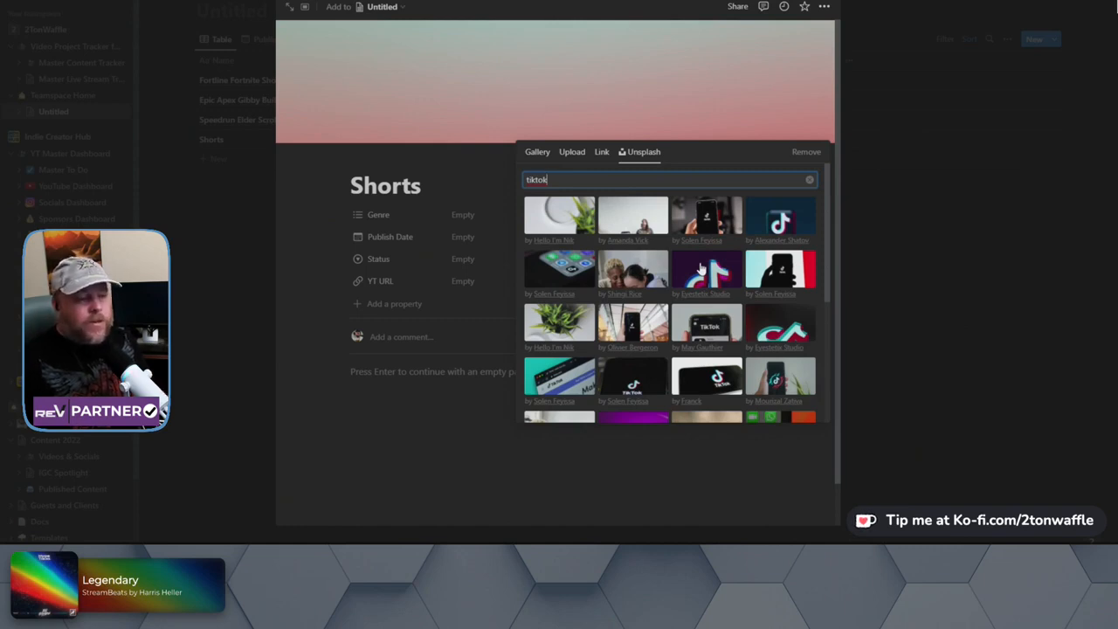
scroll(702, 270, down, 1)
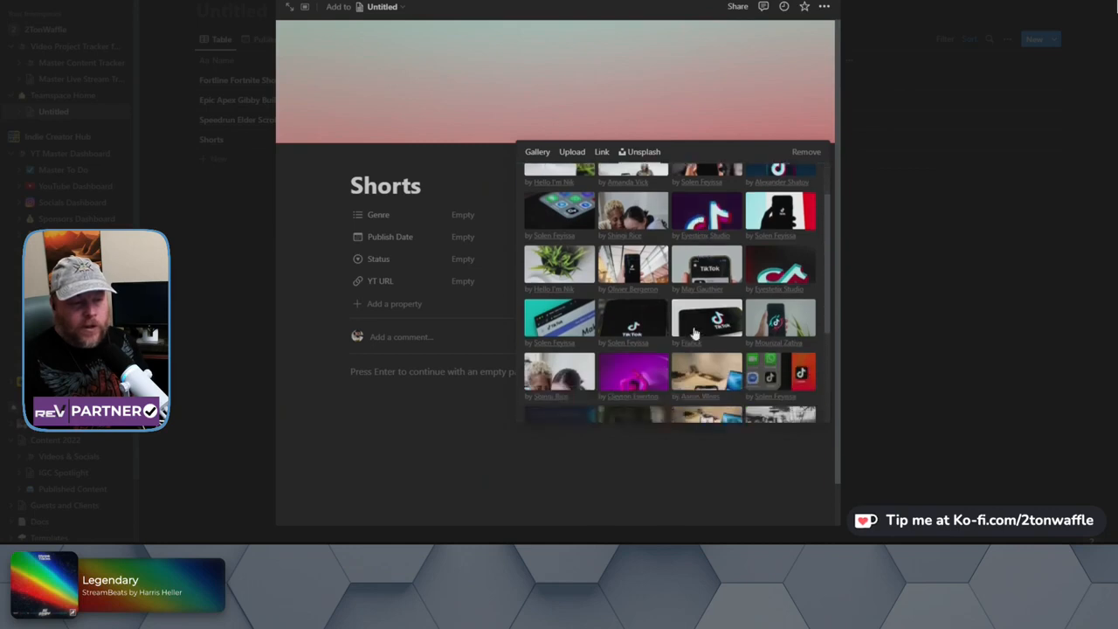
click(717, 321)
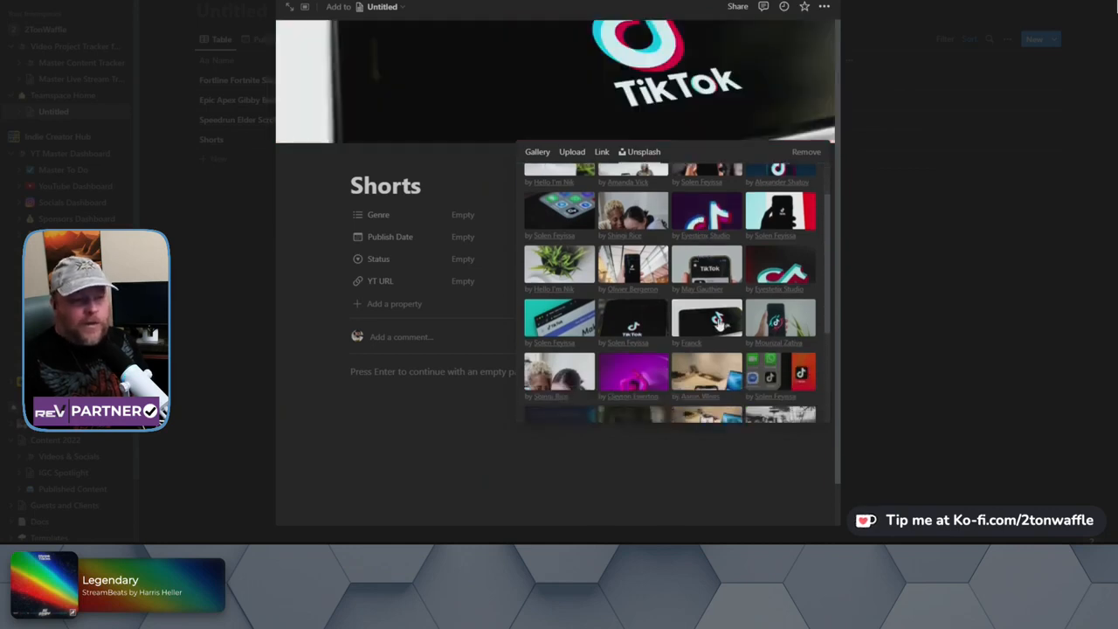
click(706, 264)
click(715, 321)
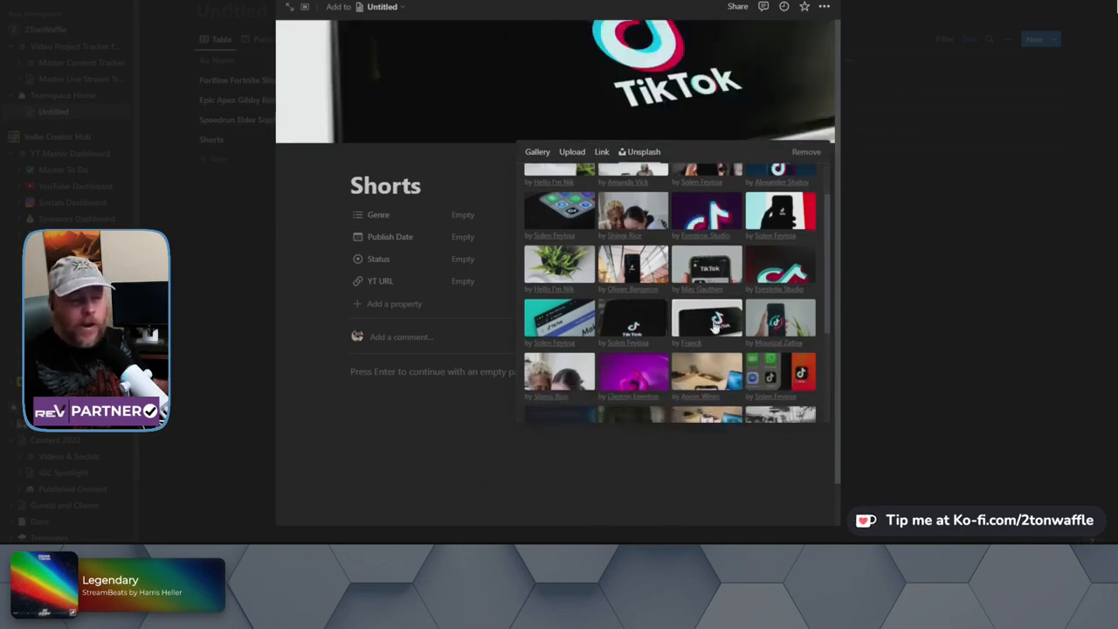
click(463, 164)
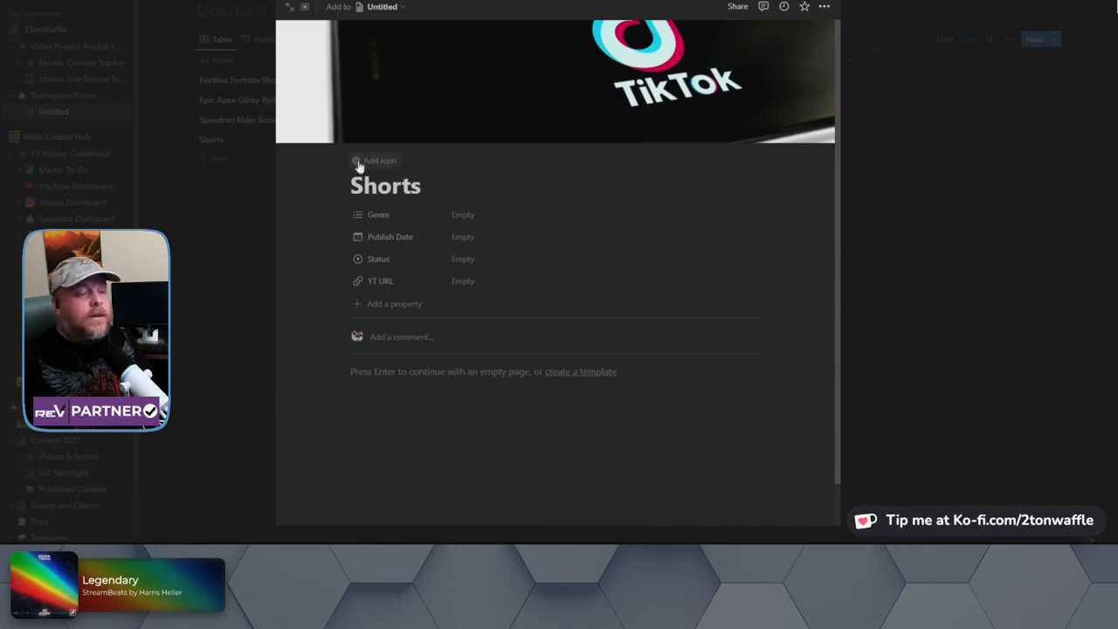
- Add an icon to the Shorts page, choosing the red telephone emoji from a search for phone
click(359, 163)
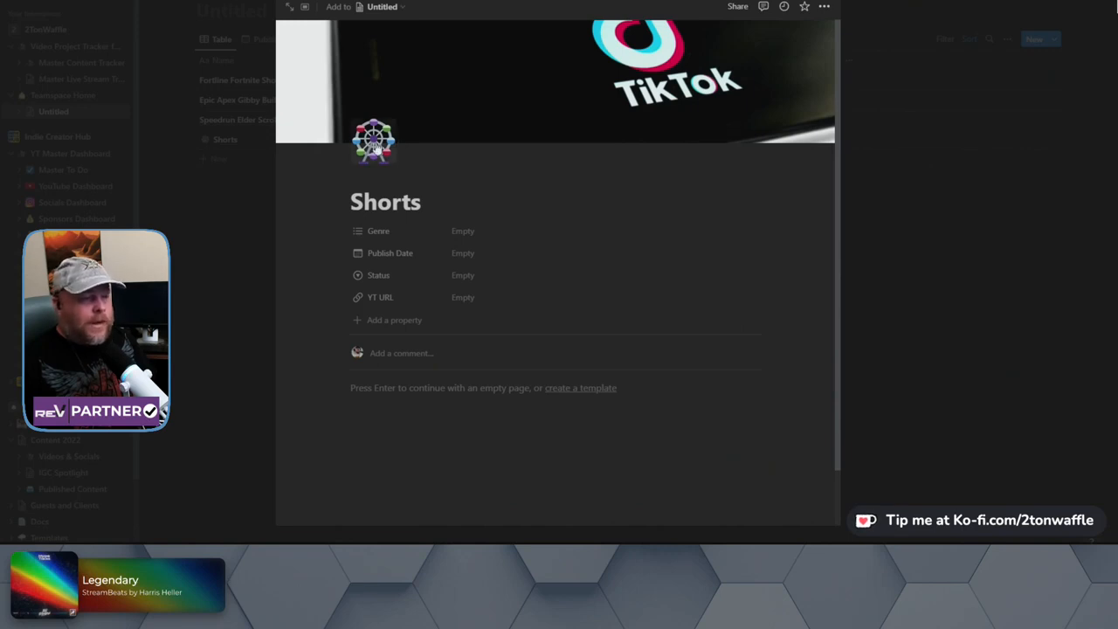
click(376, 149)
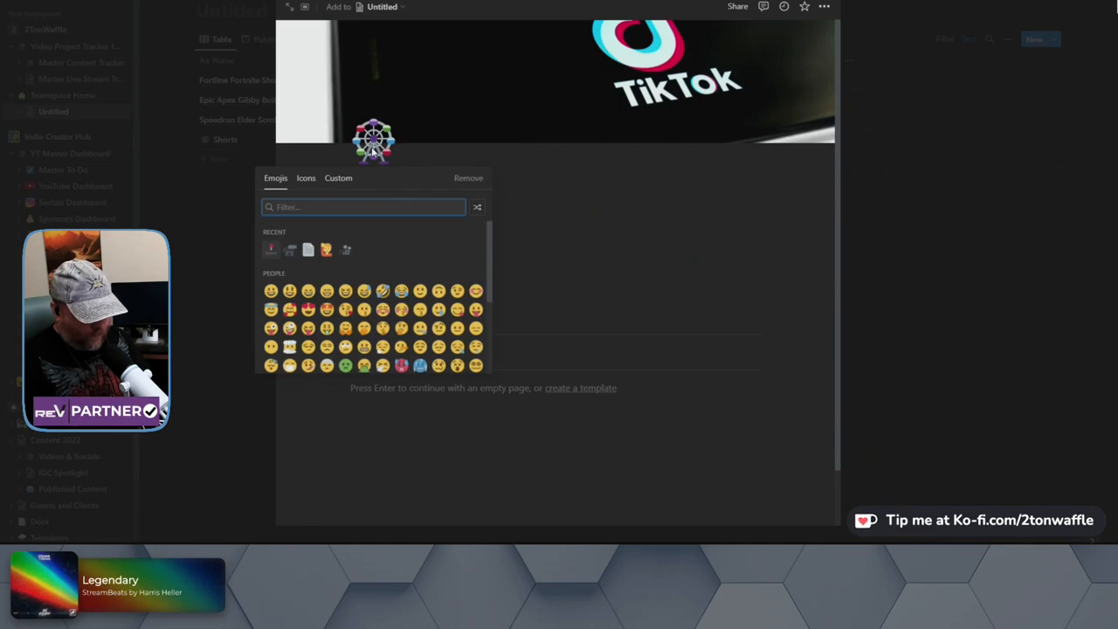
text(phone)
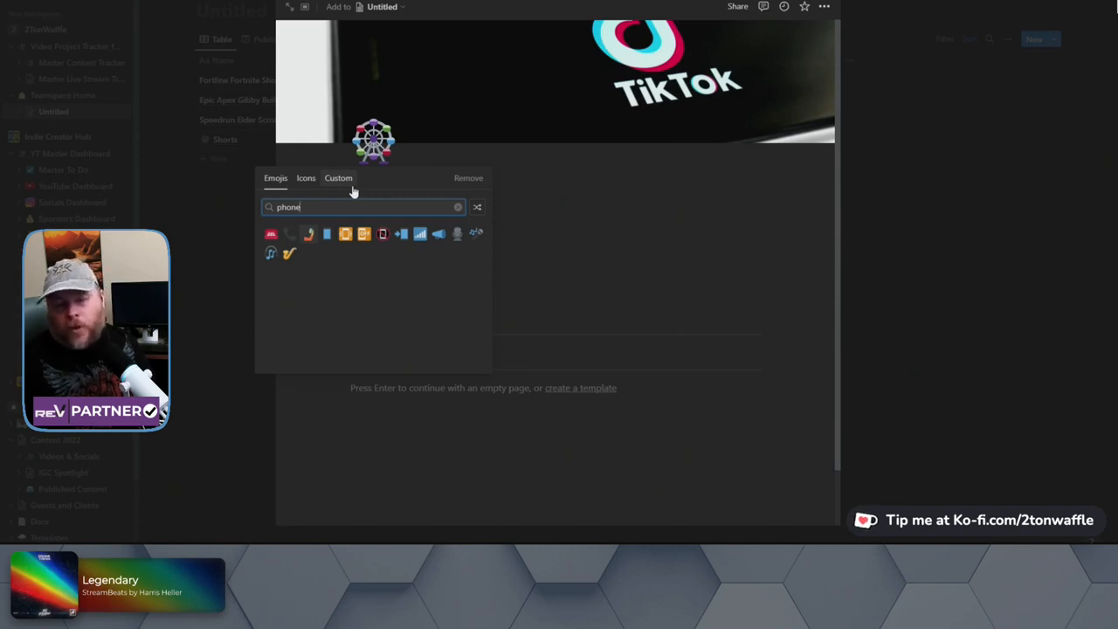
click(270, 234)
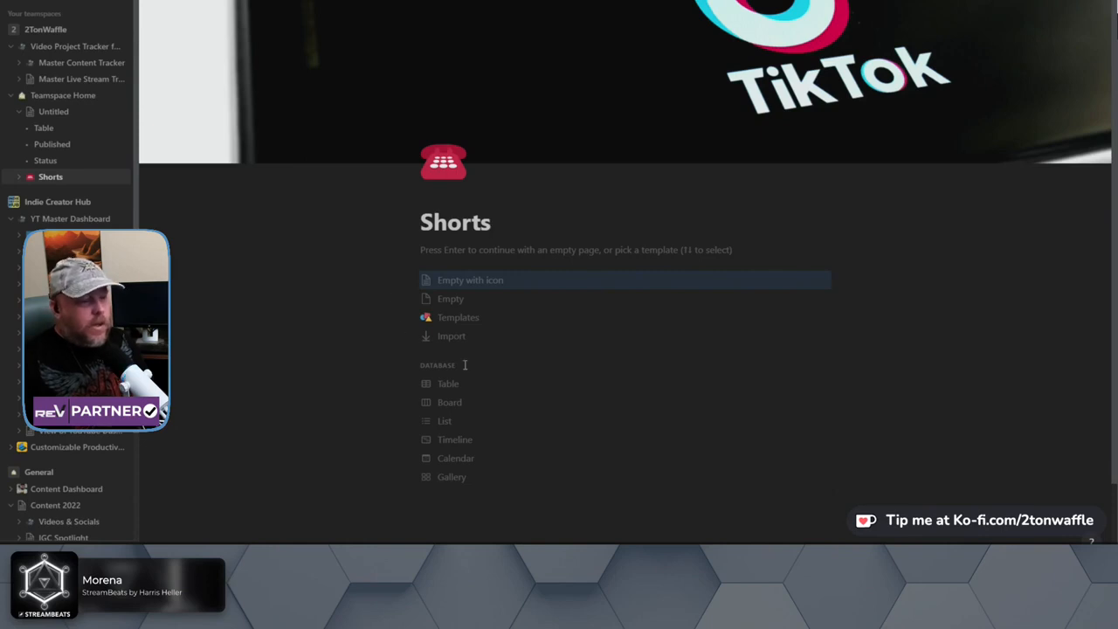
- Turn the Shorts page into a table backed by a new database
click(447, 389)
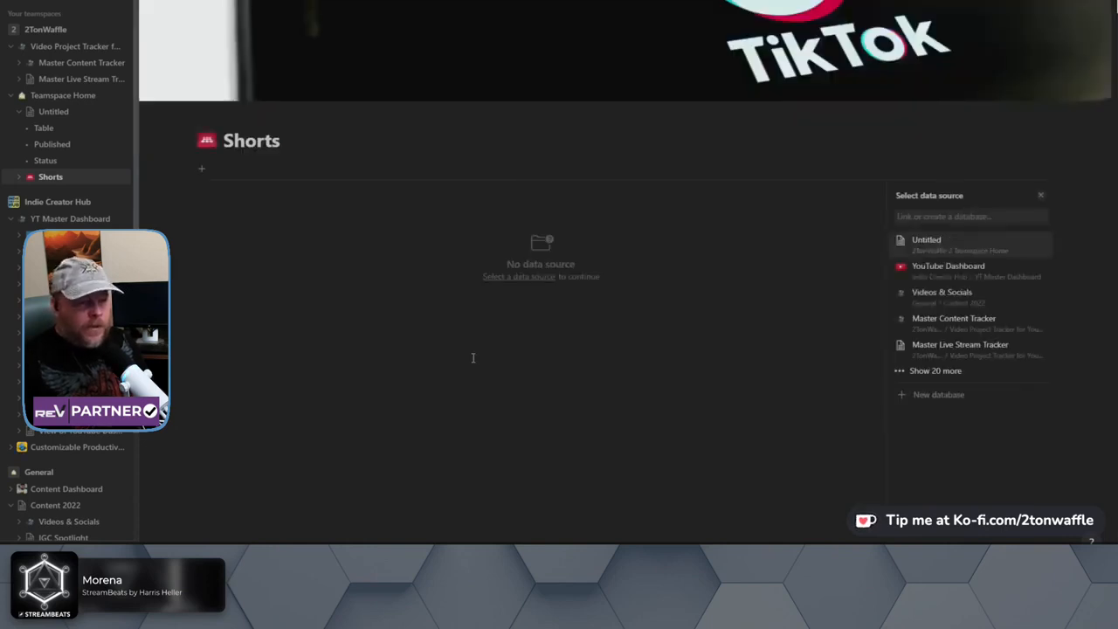
click(933, 395)
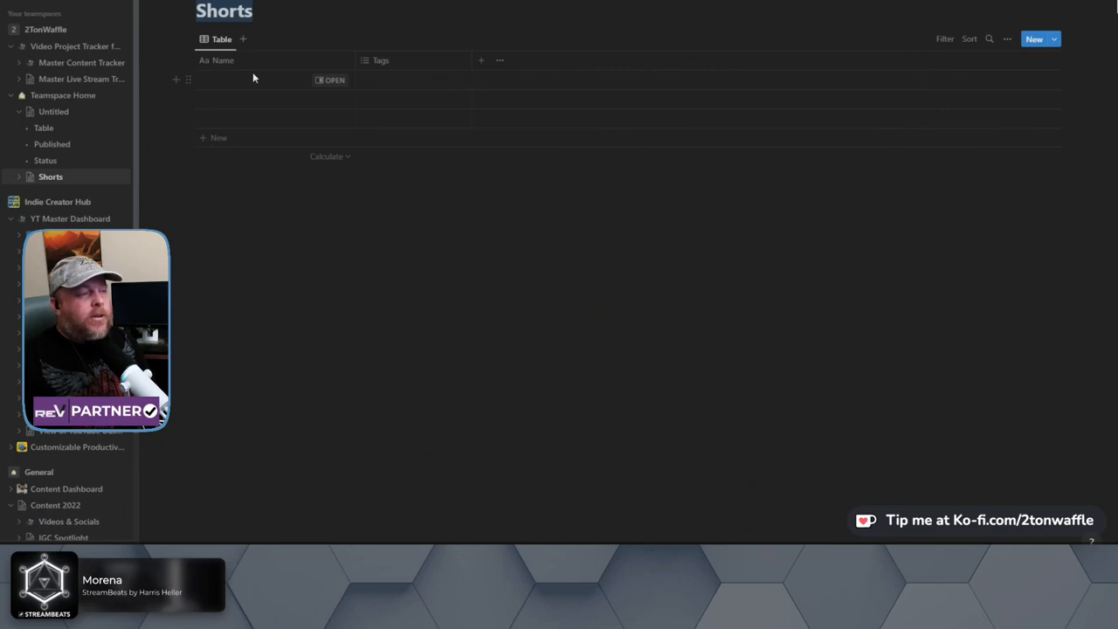
- Add the options YouTube Shorts, TikTok and Instagram to the Tags property of the Shorts table
click(389, 67)
click(395, 122)
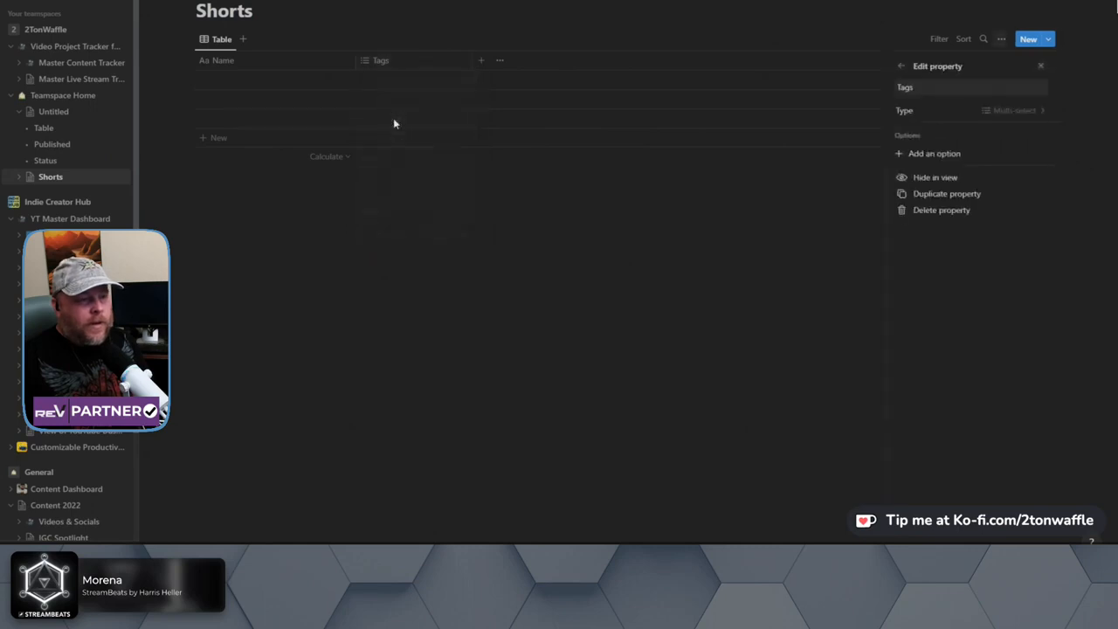
click(958, 154)
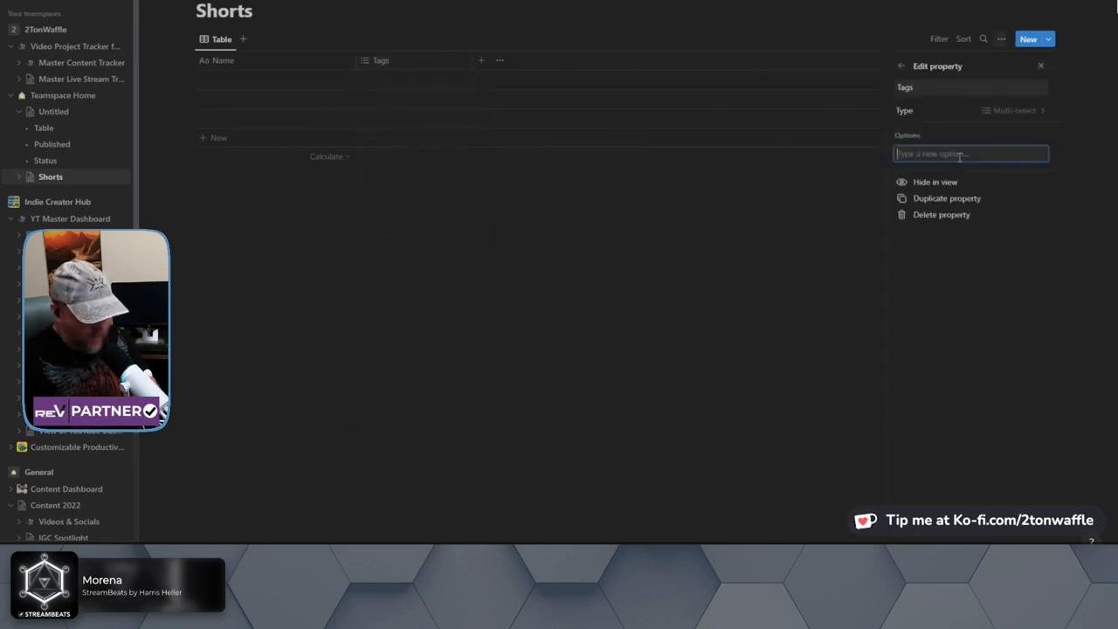
text(YouTub)
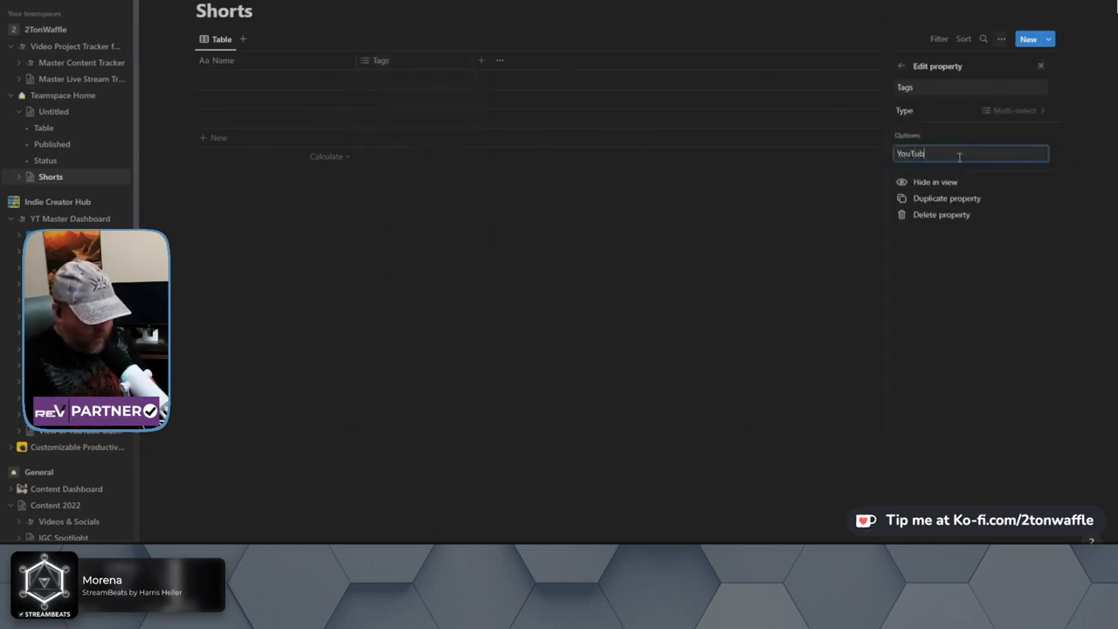
text(e Shorts)
key(Return)
text(TikTok)
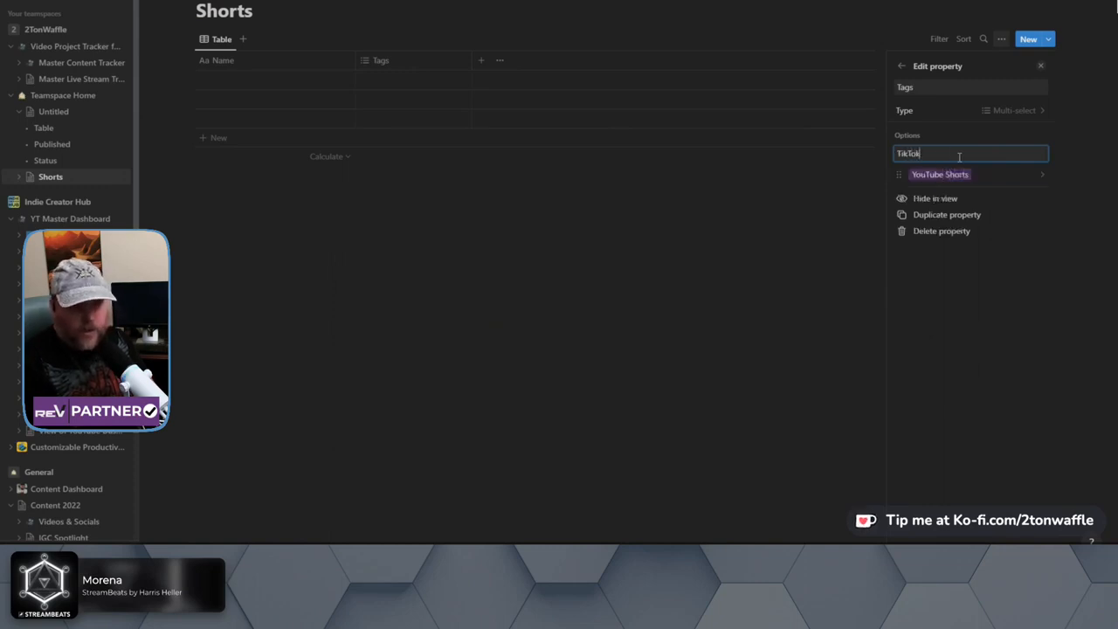
key(Return)
text(I)
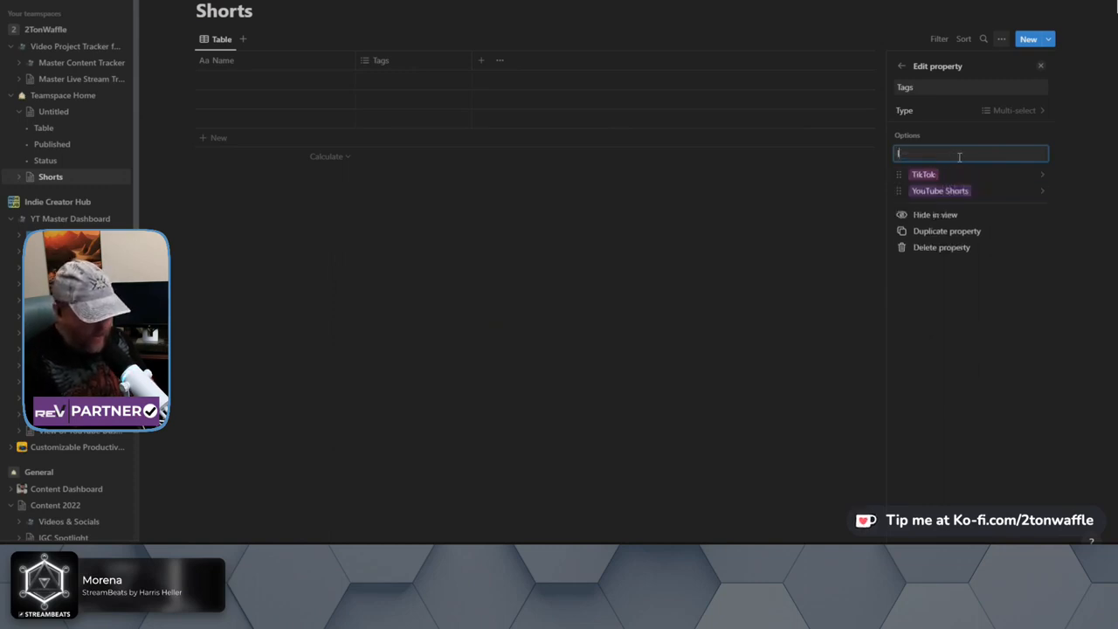
text(nsta)
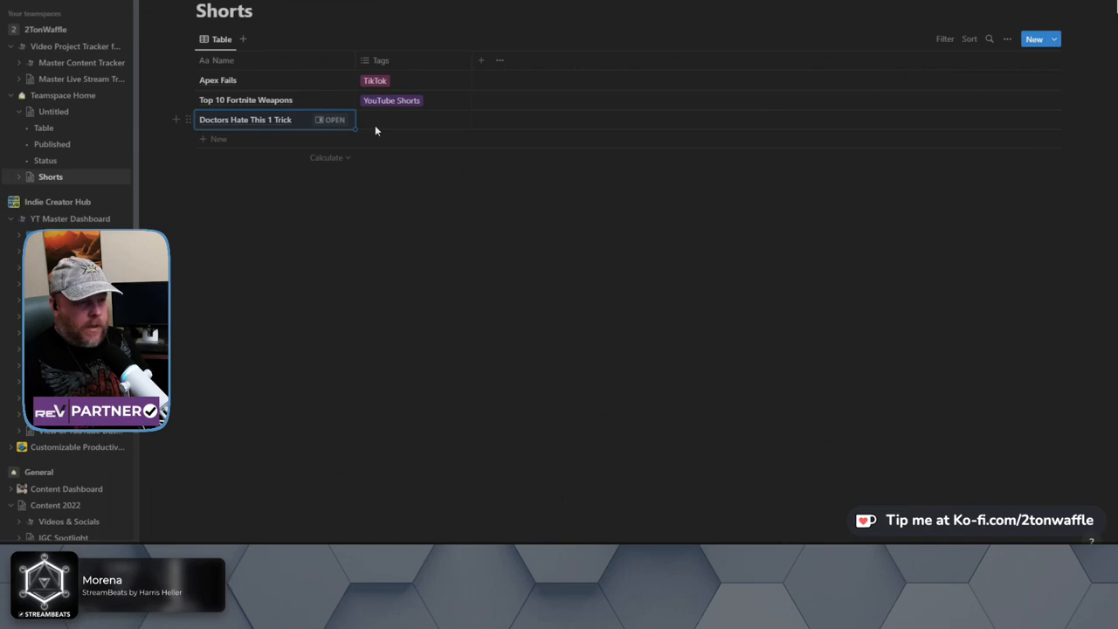
- Tag the Doctors Hate This 1 Trick row with Instagram
click(375, 125)
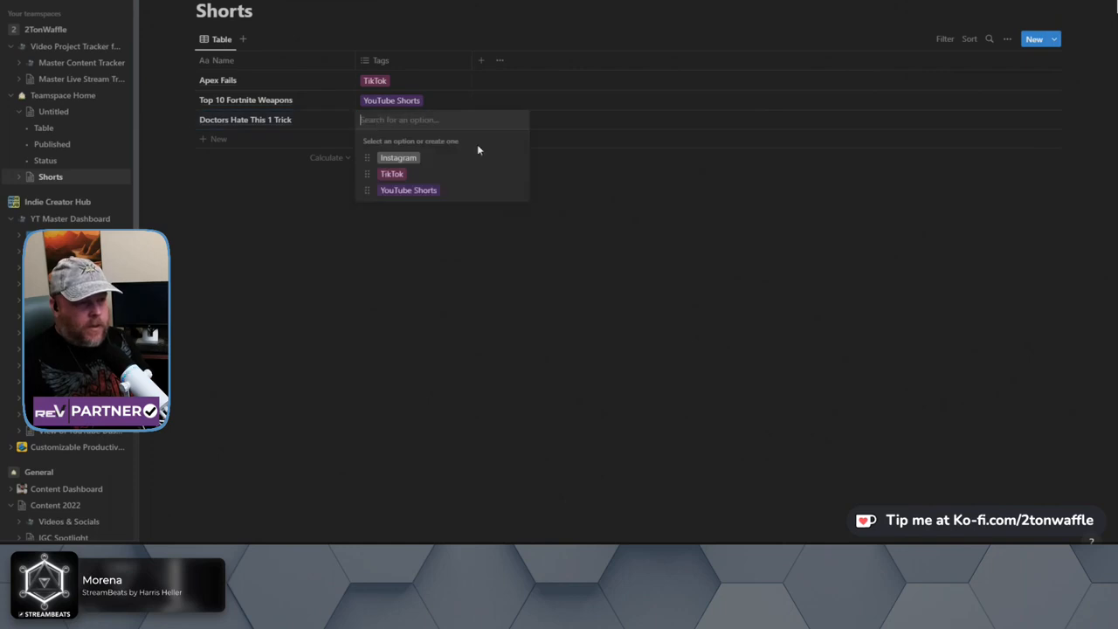
click(398, 159)
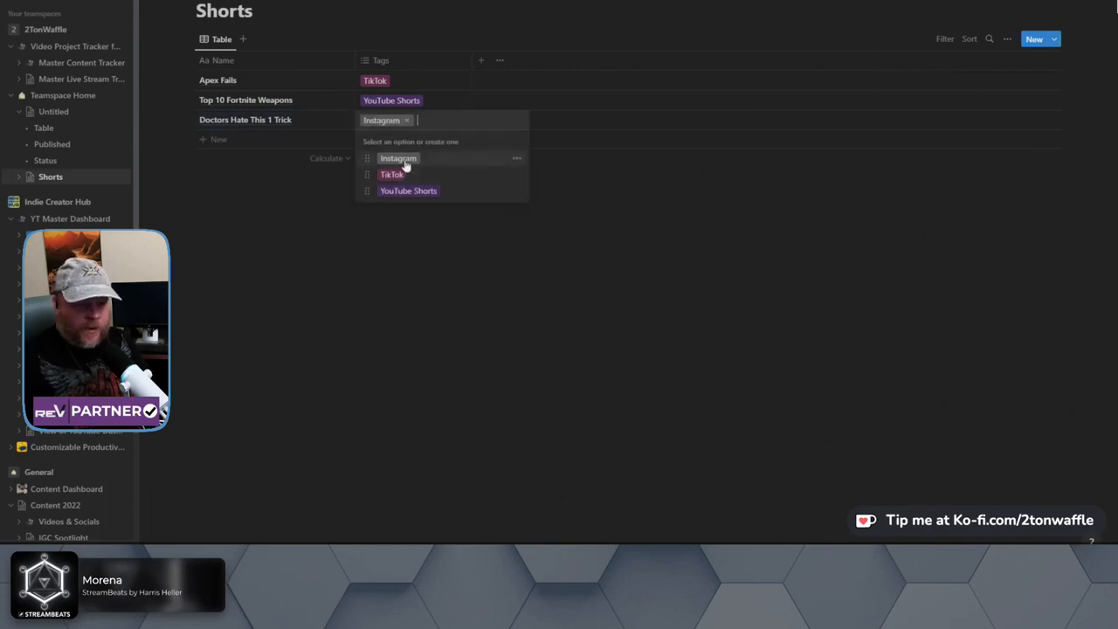
click(784, 264)
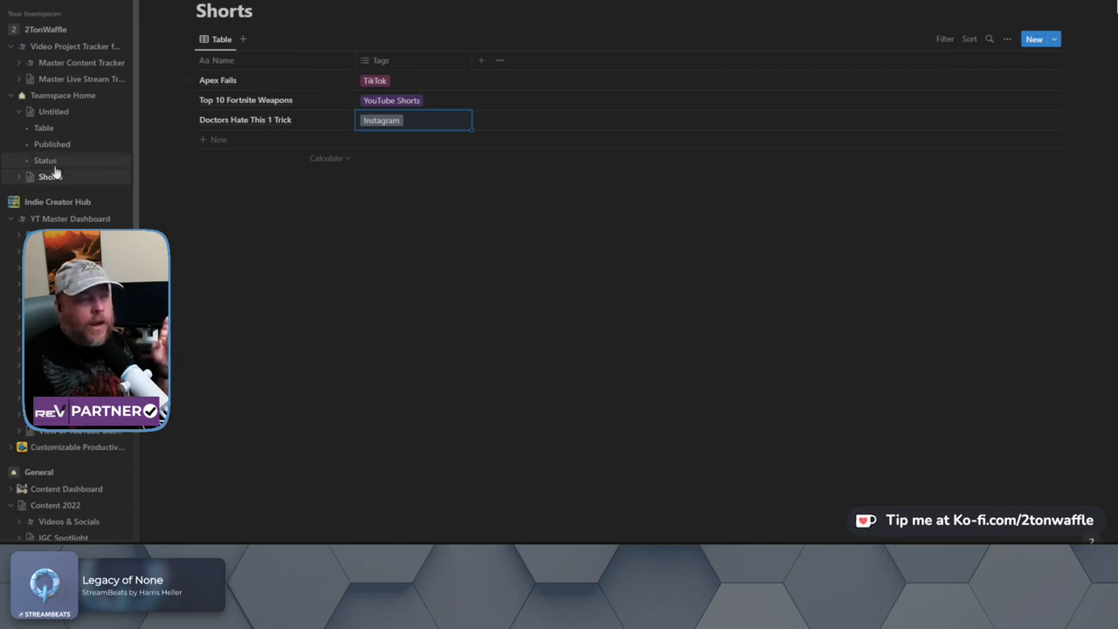
- Add a relation property to the Shorts table linked to the Untitled database with no limit, and open the Untitled database
click(19, 111)
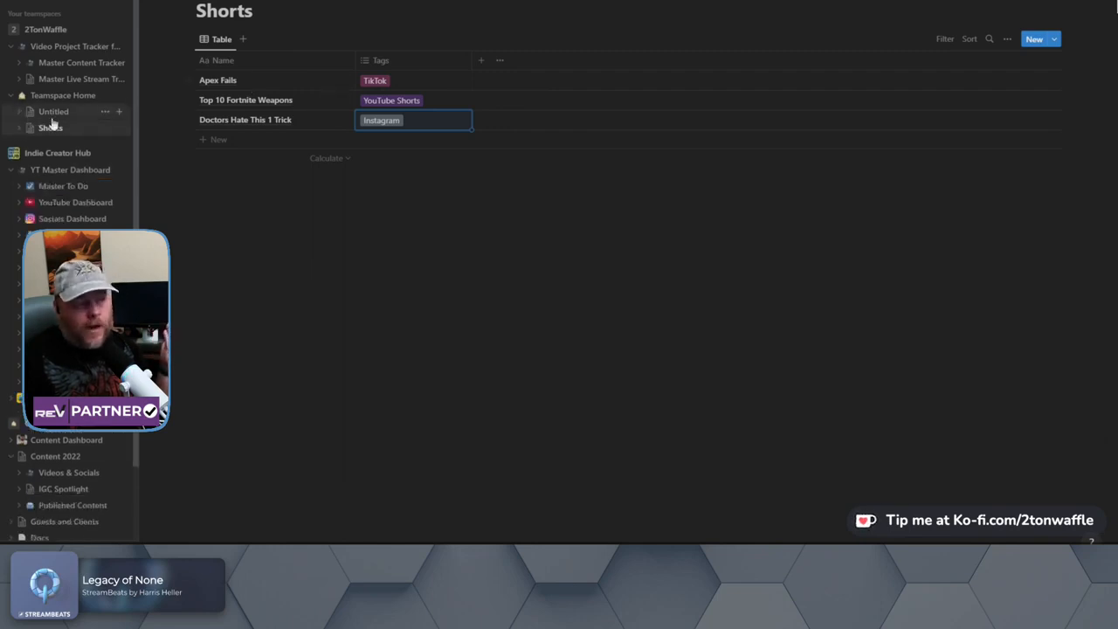
click(483, 62)
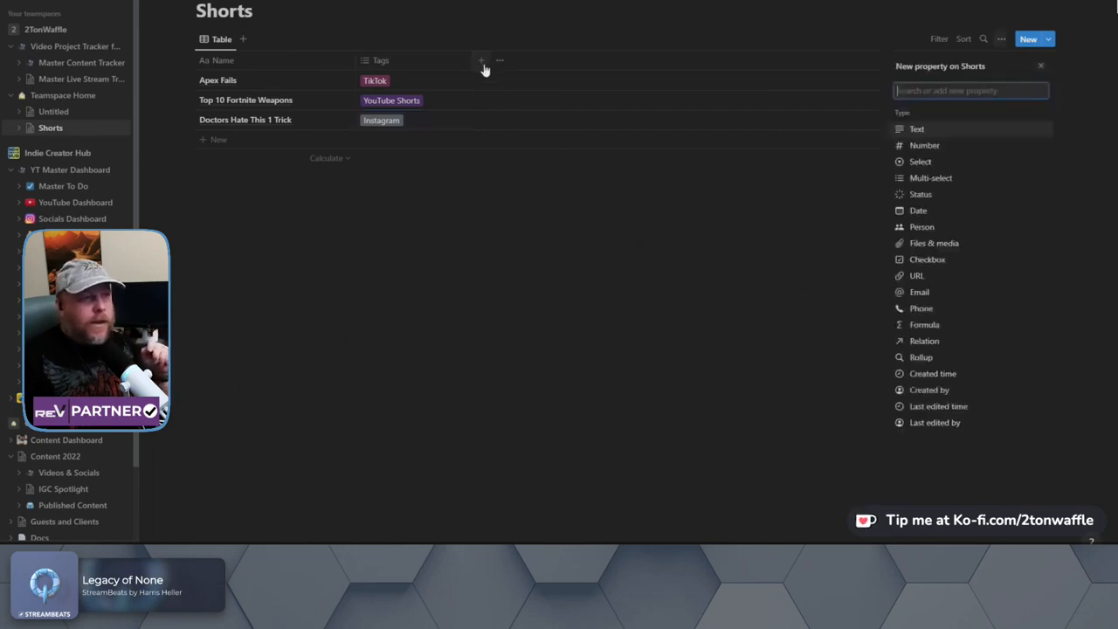
click(944, 341)
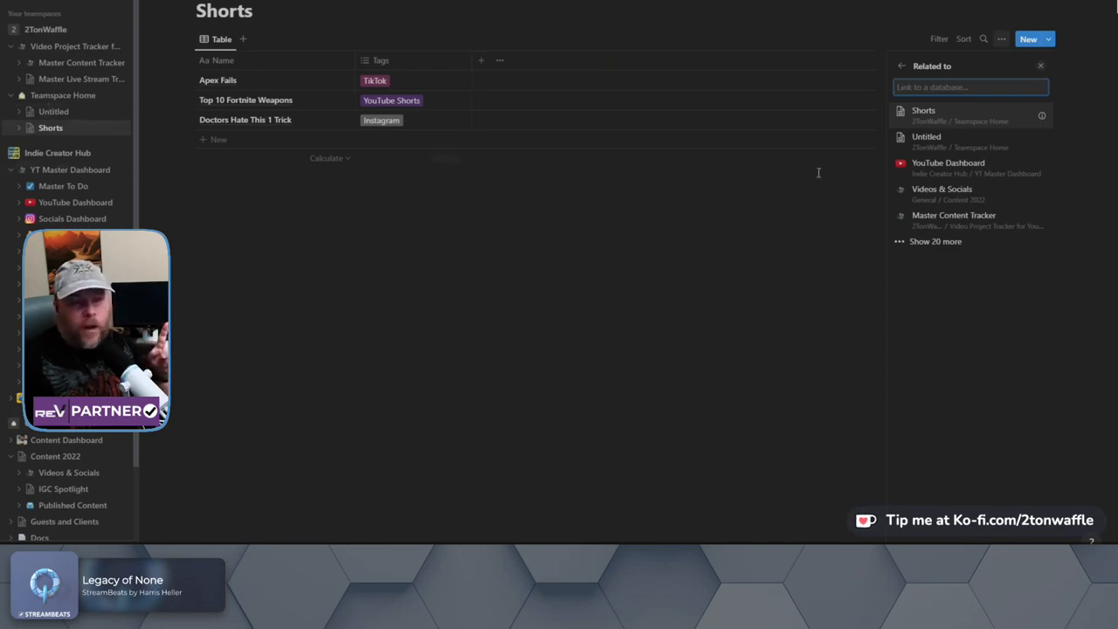
click(959, 152)
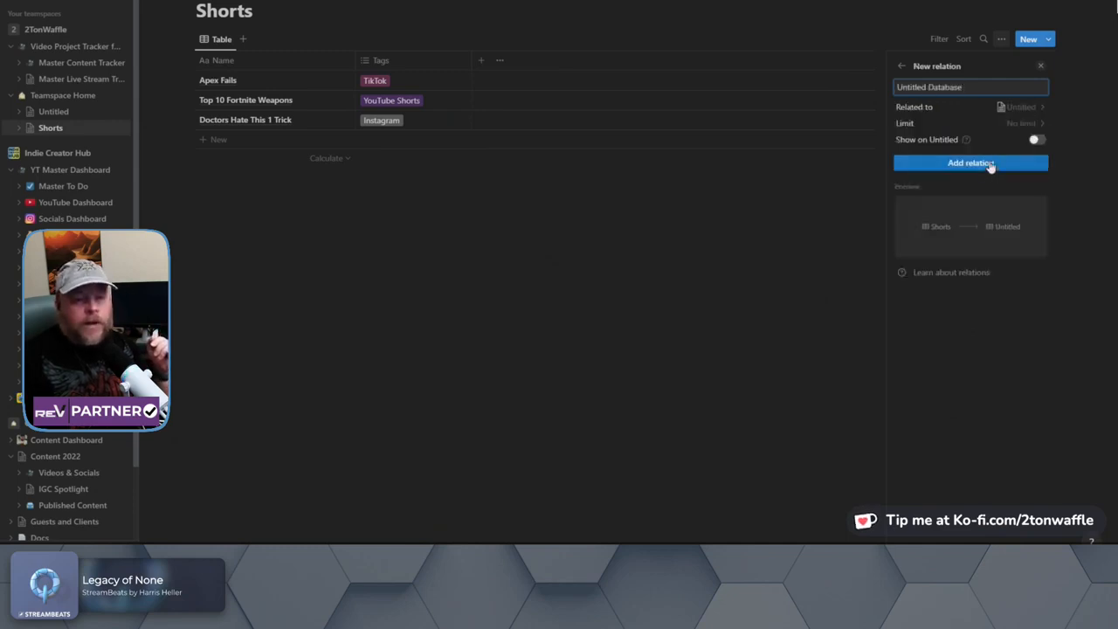
click(991, 166)
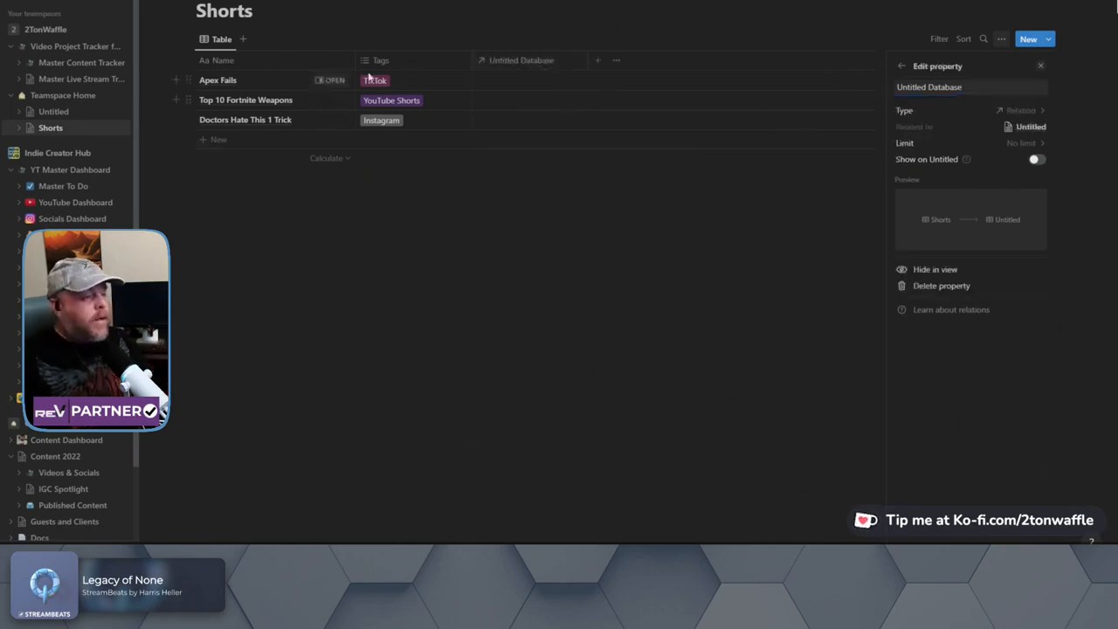
click(1042, 69)
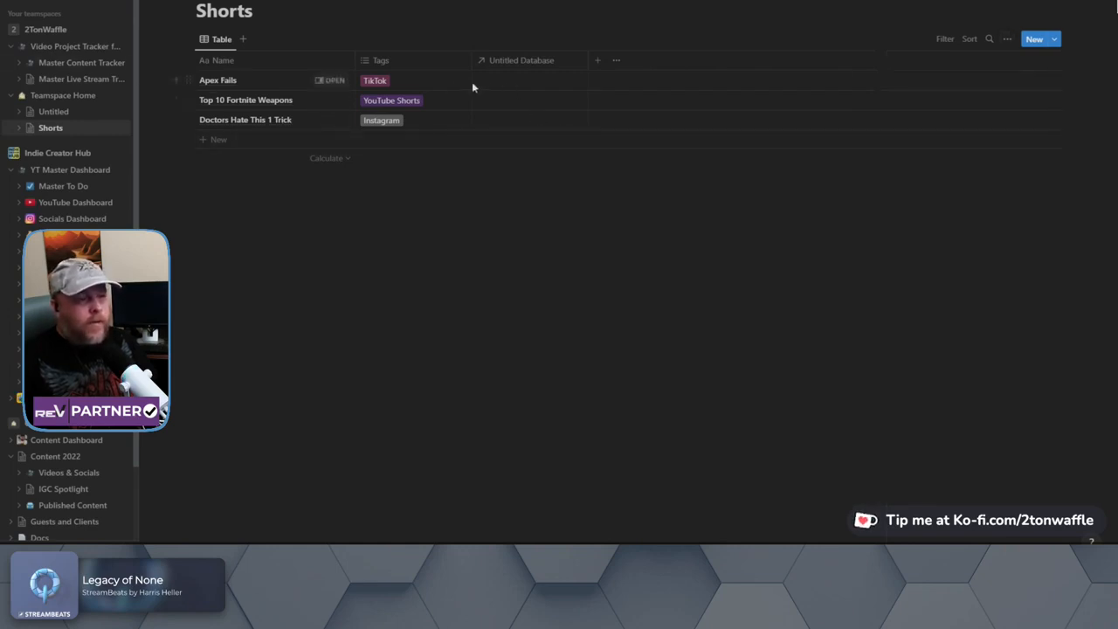
click(77, 114)
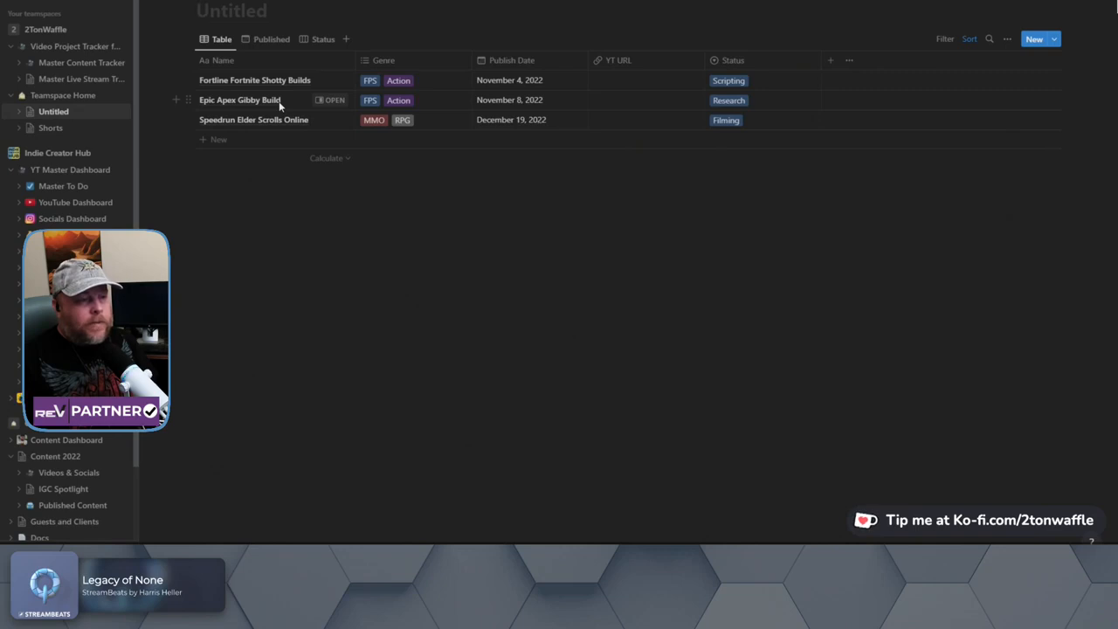
- In the Shorts table, link the Apex Fails row to Epic Apex Gibby Build through the Untitled Database relation
click(49, 129)
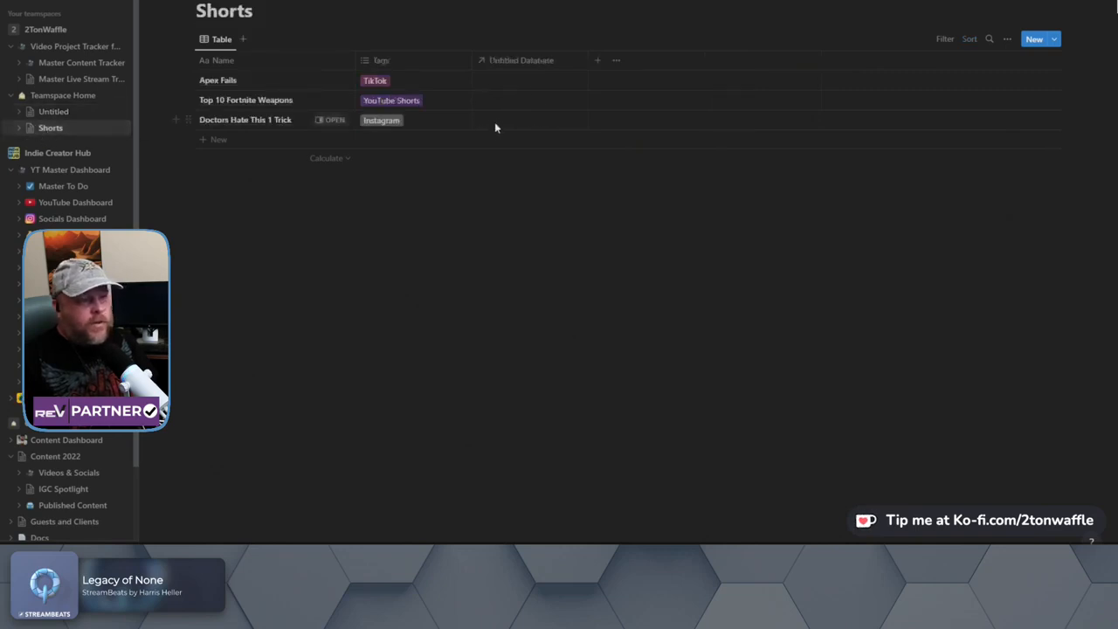
click(507, 81)
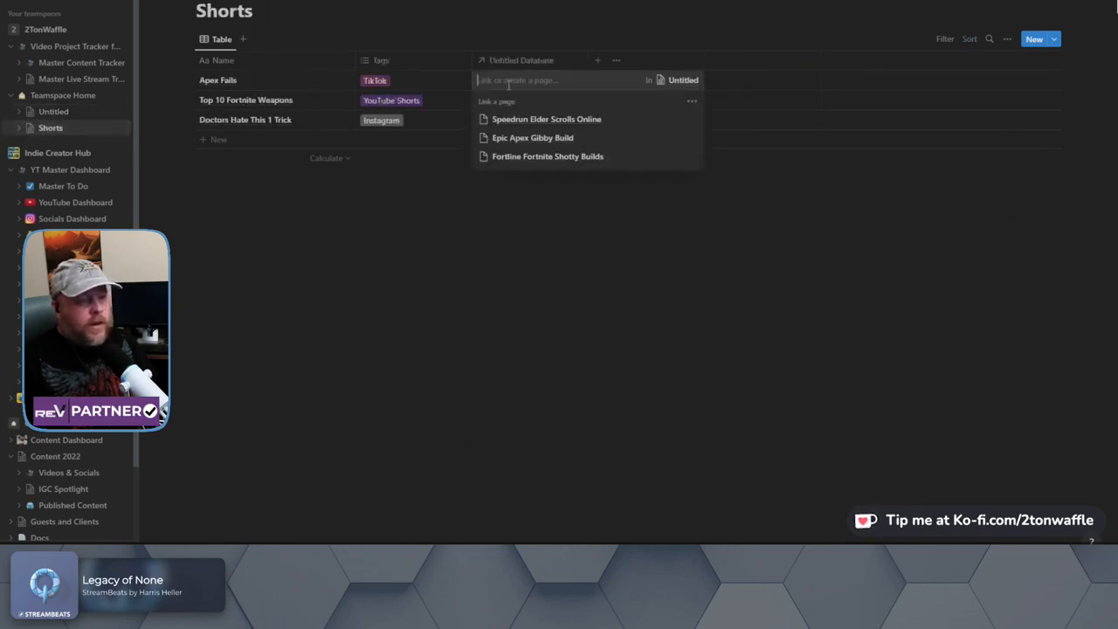
click(498, 140)
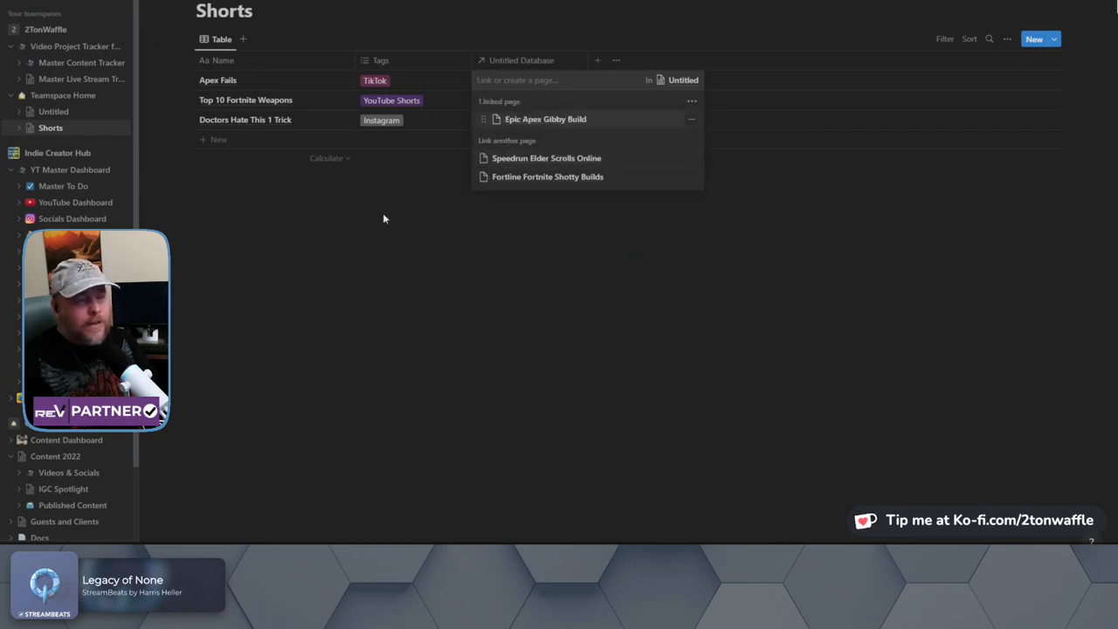
key(Escape)
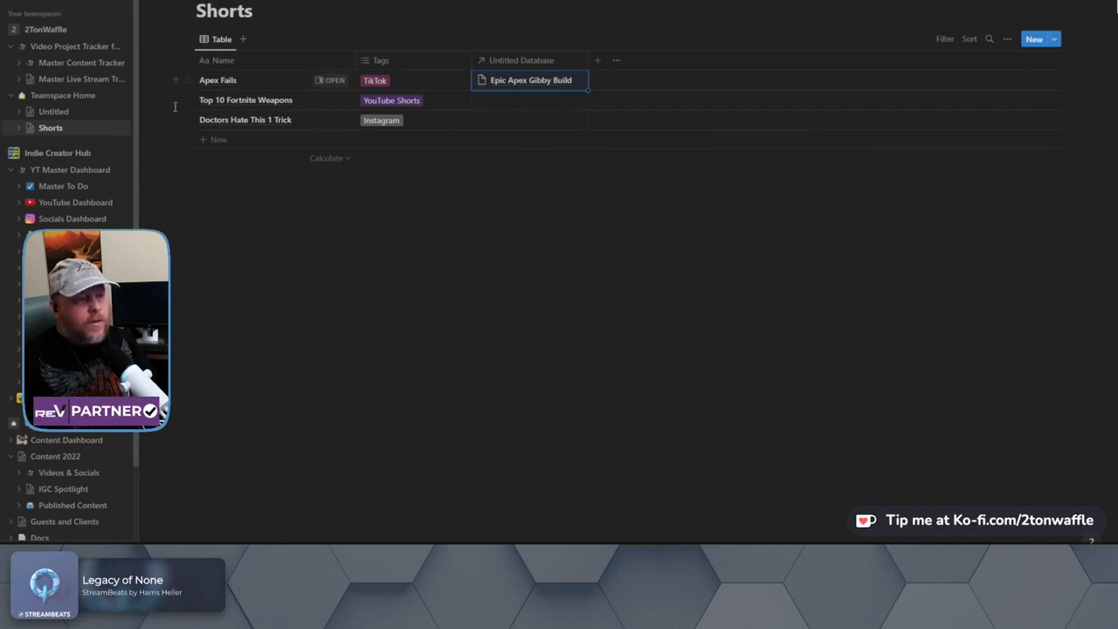
- Open Epic Apex Gibby Build from the Untitled table and check the backlinks on its page
click(112, 111)
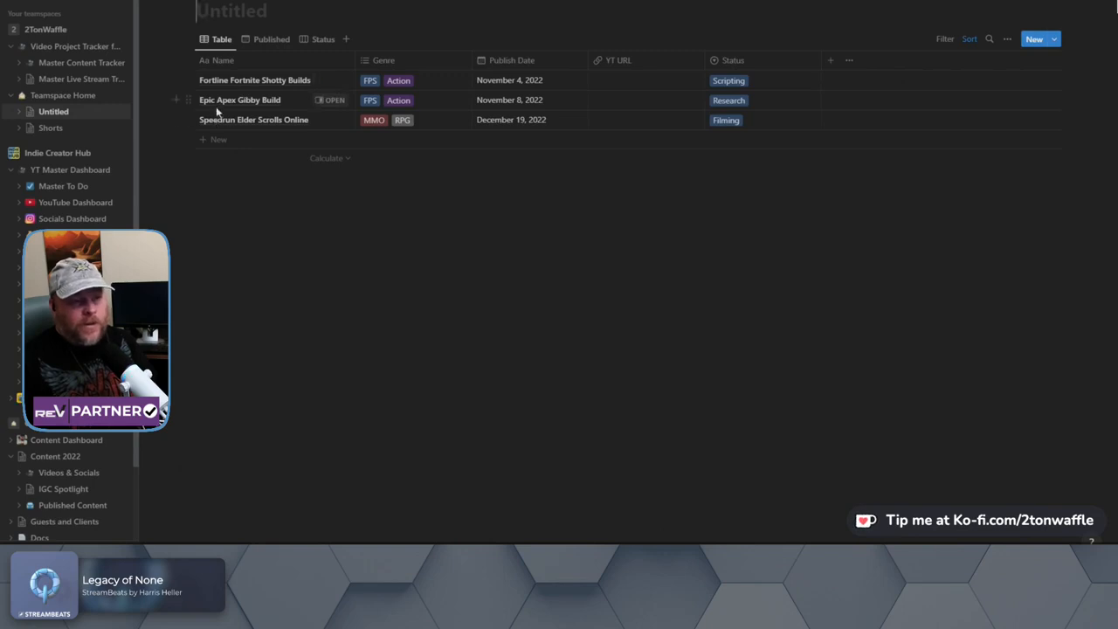
click(336, 101)
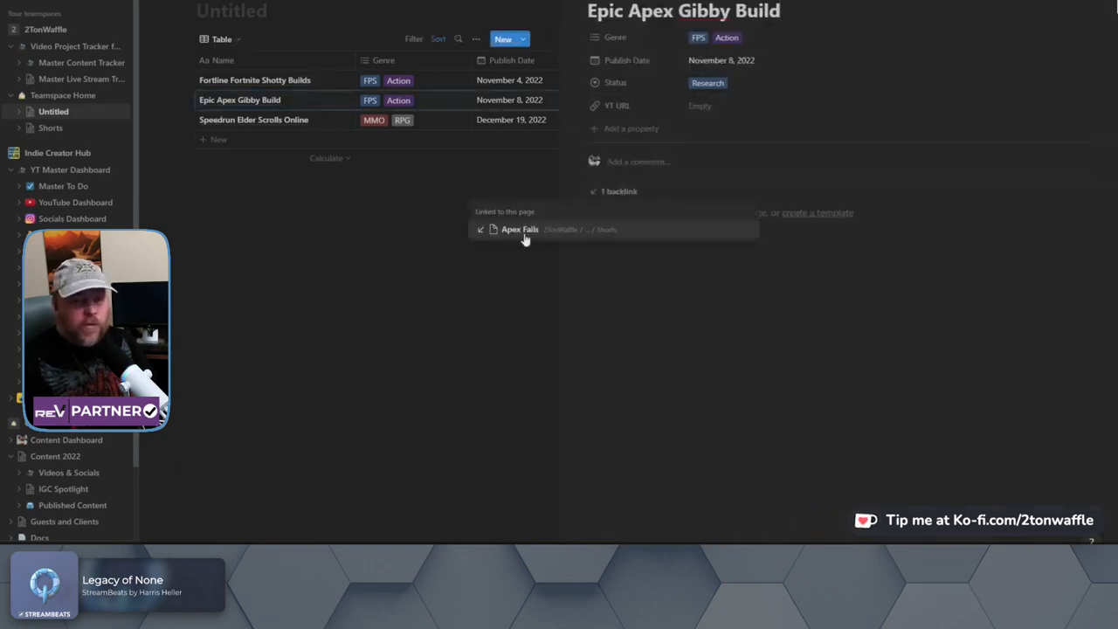
click(472, 187)
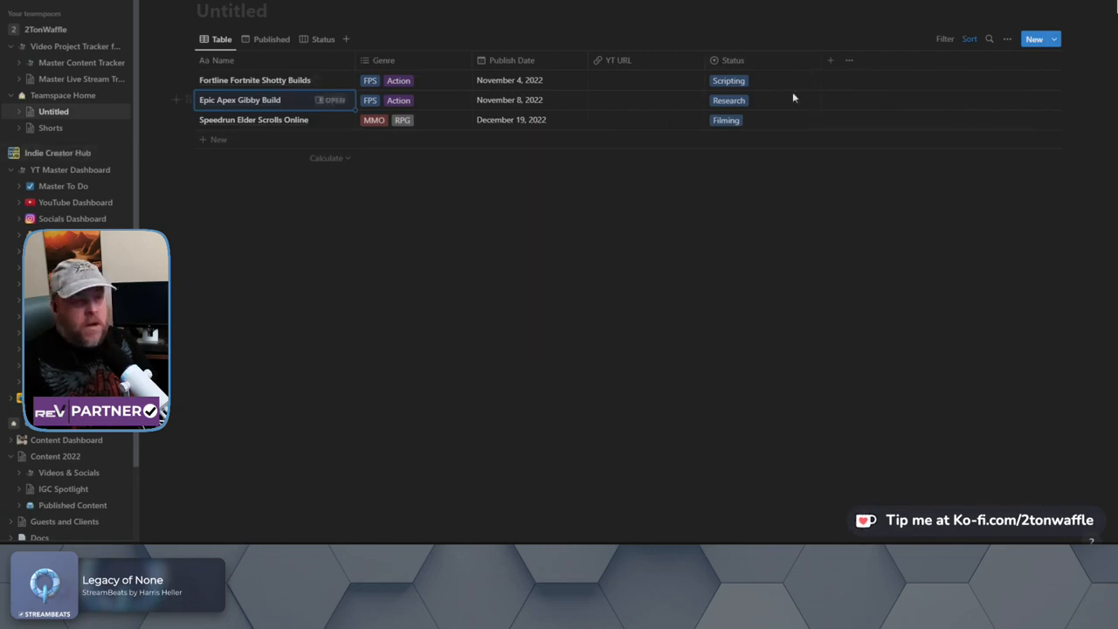
- Add a no-limit relation property to the Untitled database pointing to Shorts, and link Epic Apex Gibby Build to Apex Fails
click(828, 65)
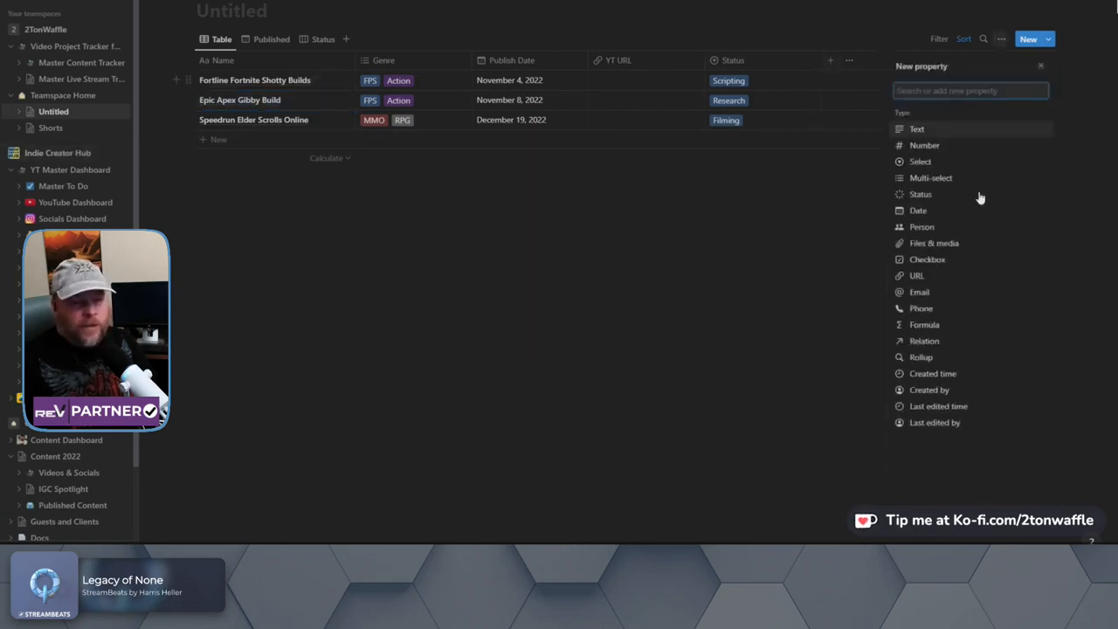
click(941, 342)
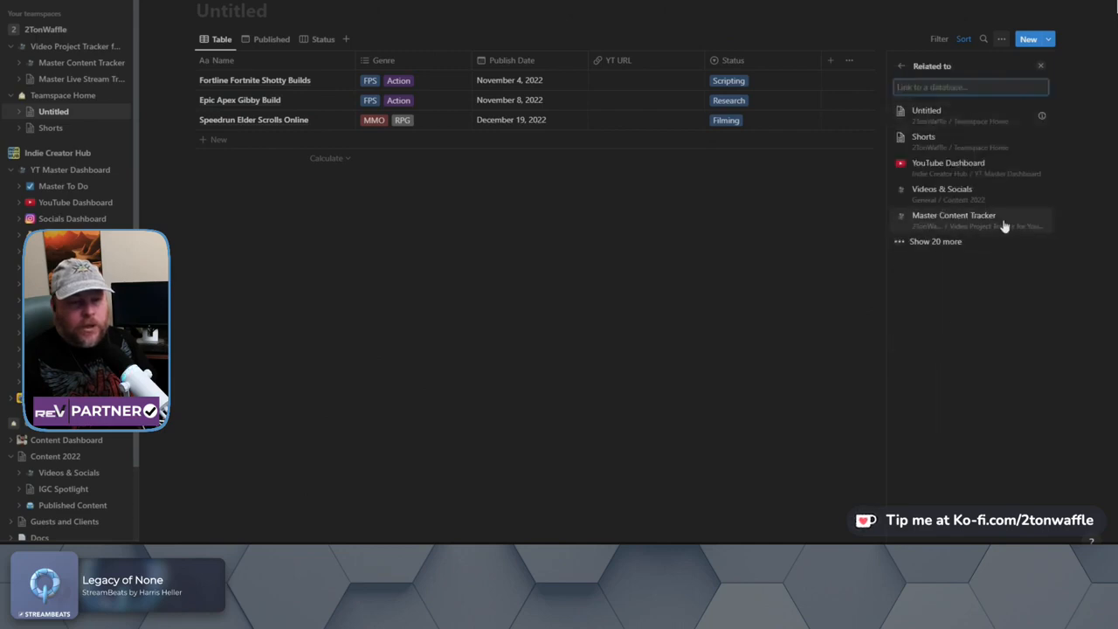
click(957, 146)
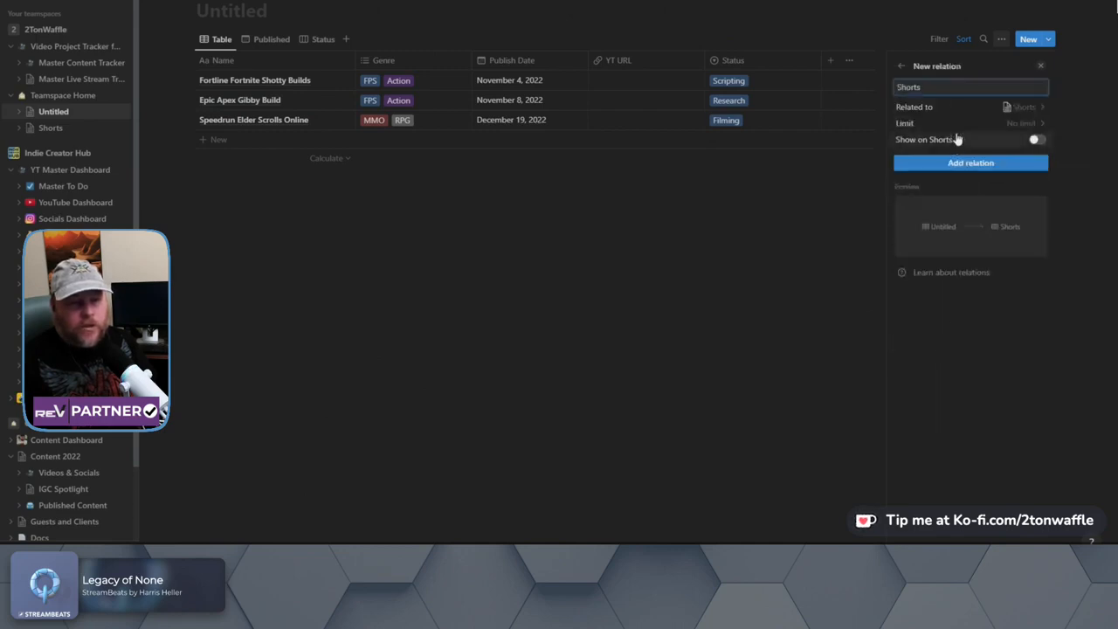
click(980, 168)
click(572, 151)
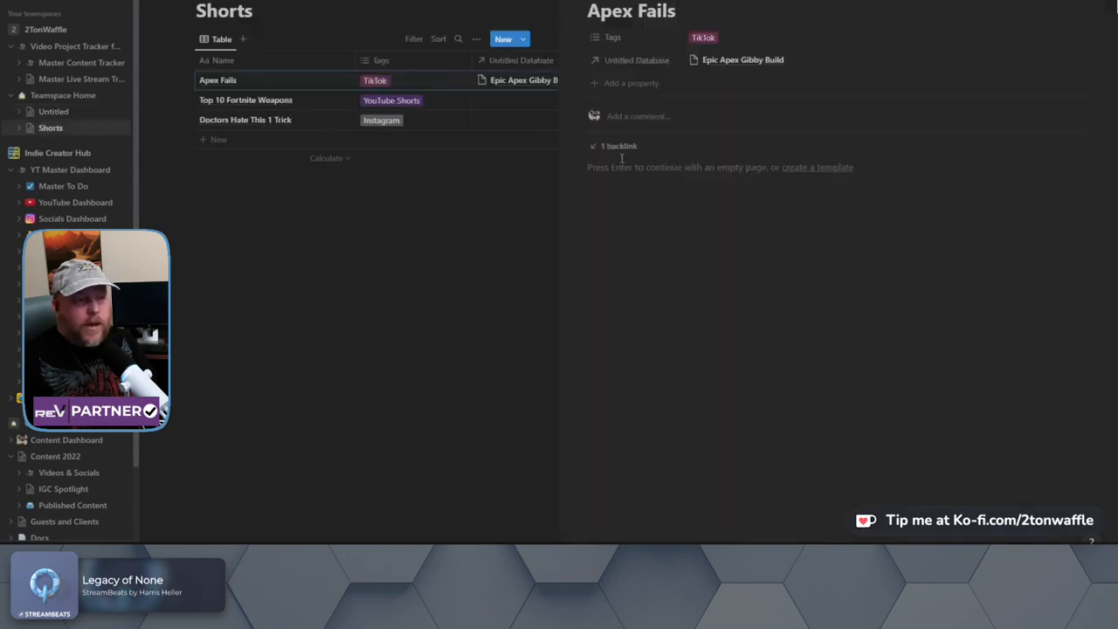
- Follow the Apex Fails backlink to Epic Apex Gibby Build and add a second Shorts relation there with Show on Shorts enabled
click(603, 146)
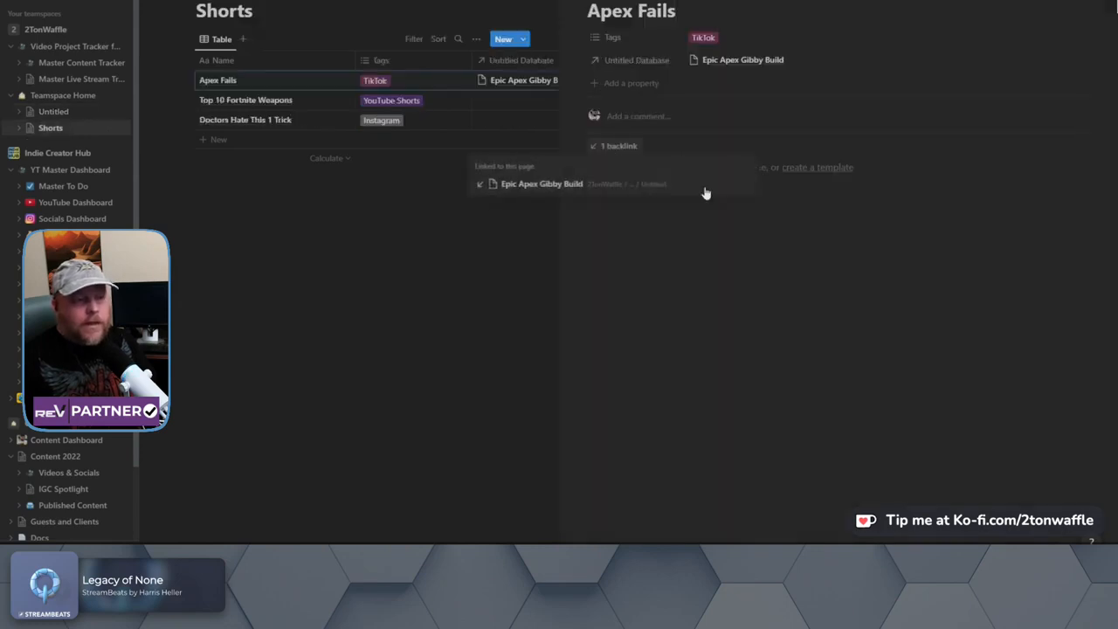
click(547, 192)
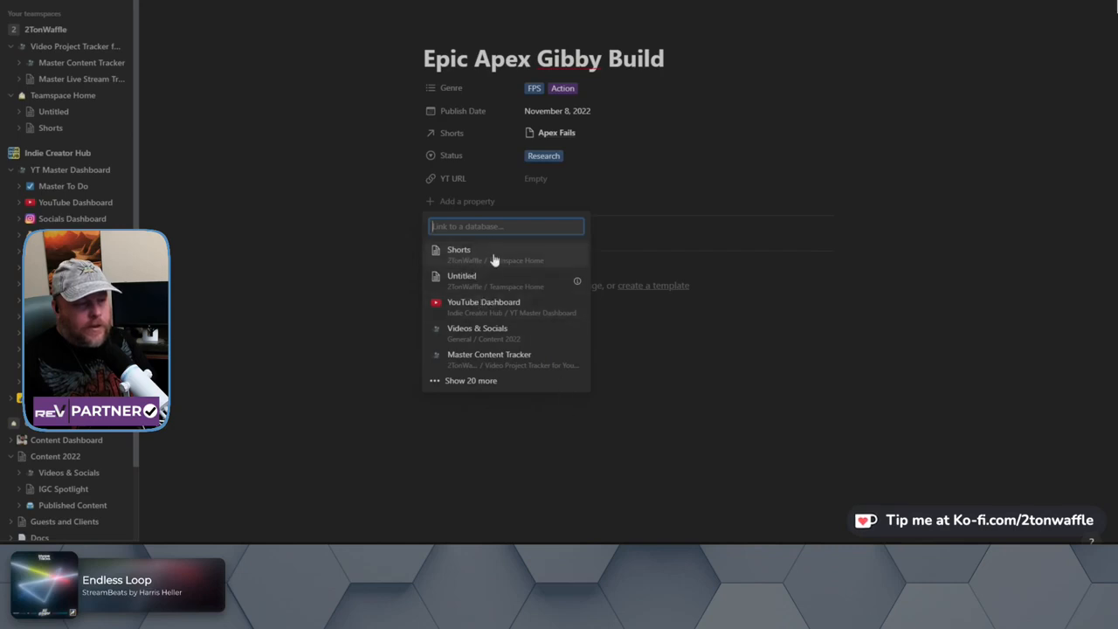
click(493, 255)
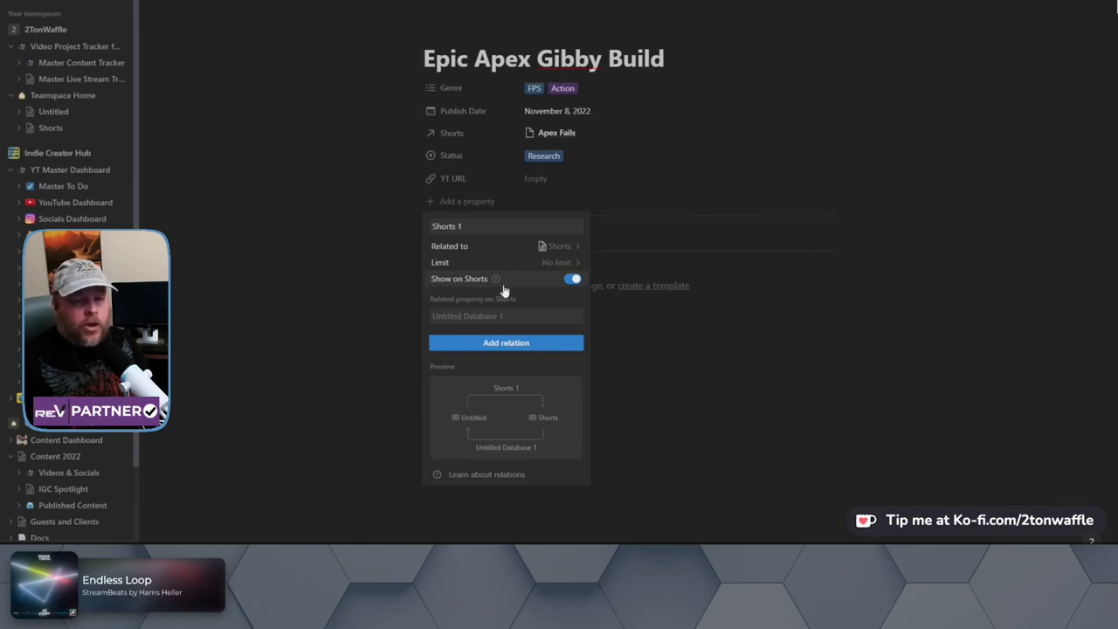
mouse_move(494, 286)
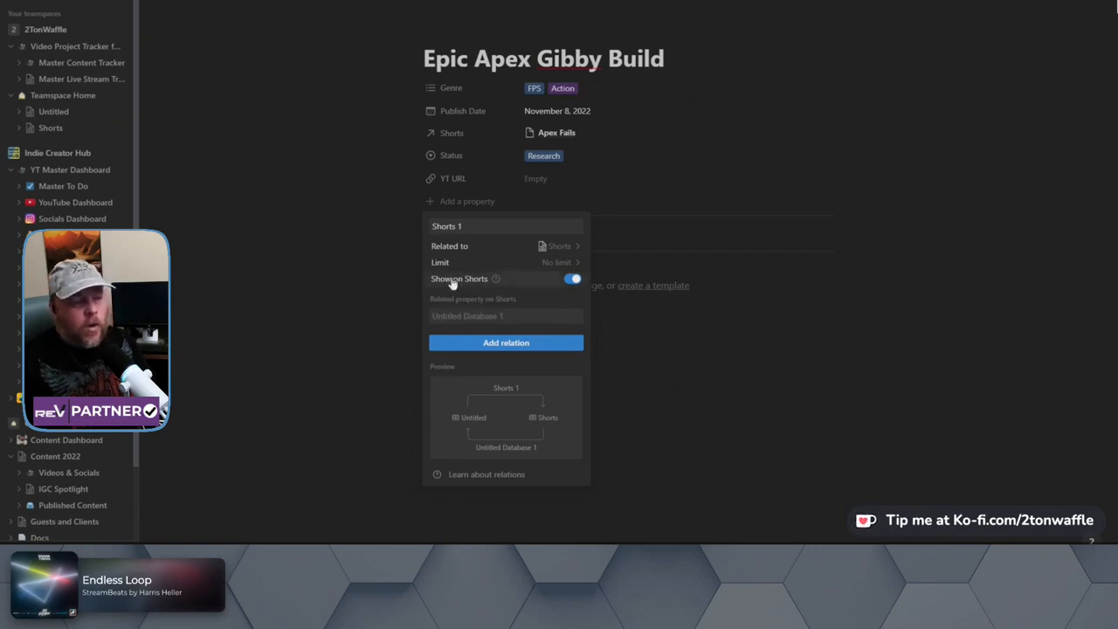
click(486, 343)
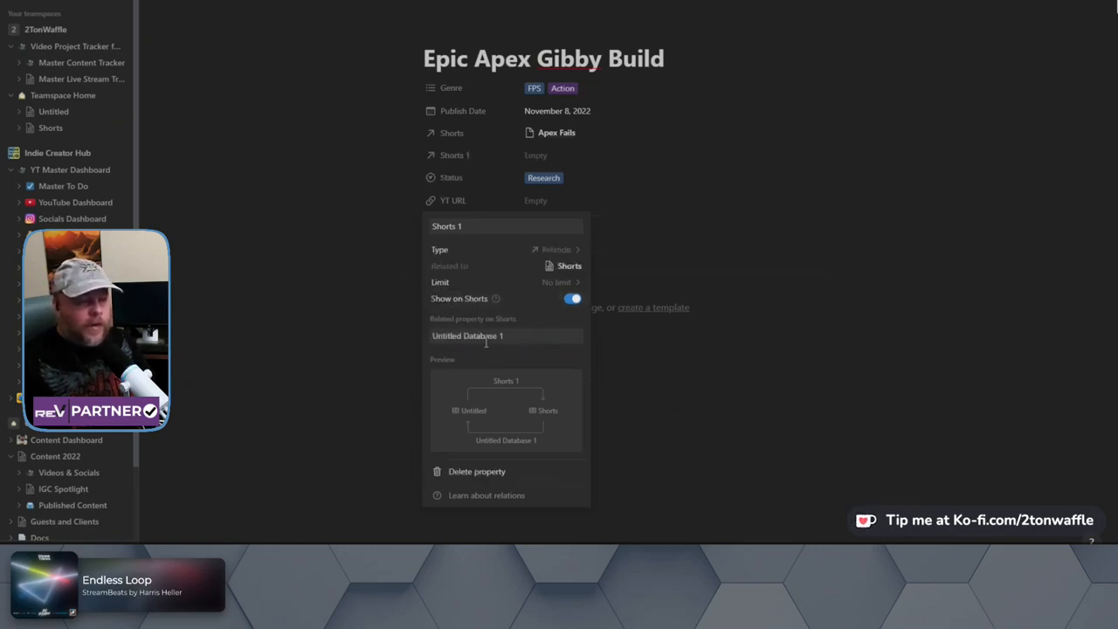
click(878, 400)
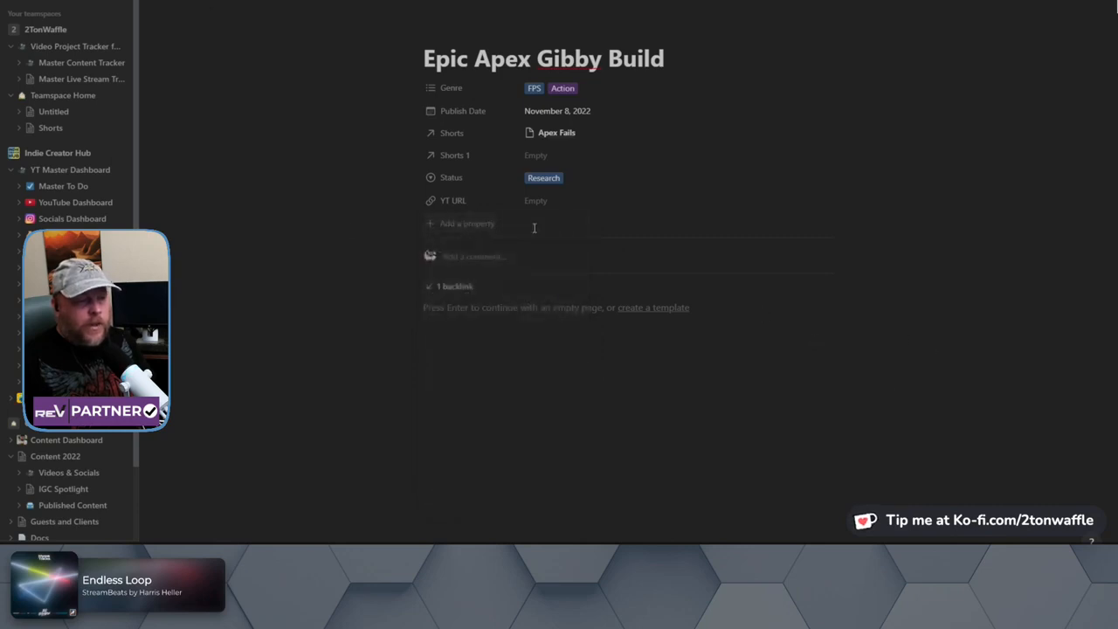
- Delete the Shorts 1 property along with its related property on Shorts, and return to the Untitled table
click(452, 154)
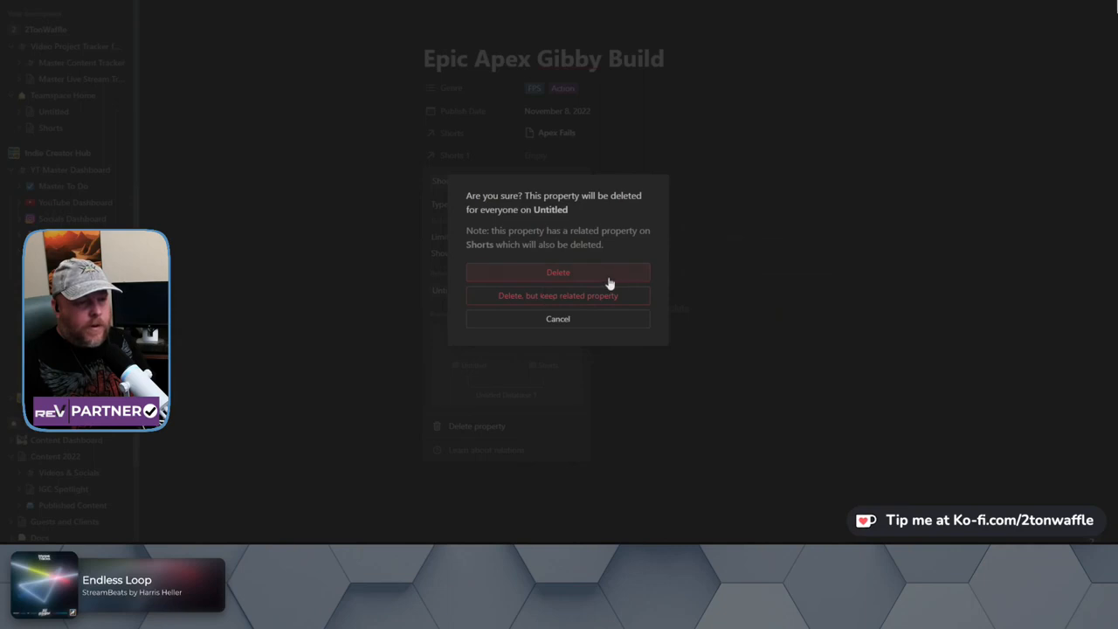
click(609, 279)
click(53, 112)
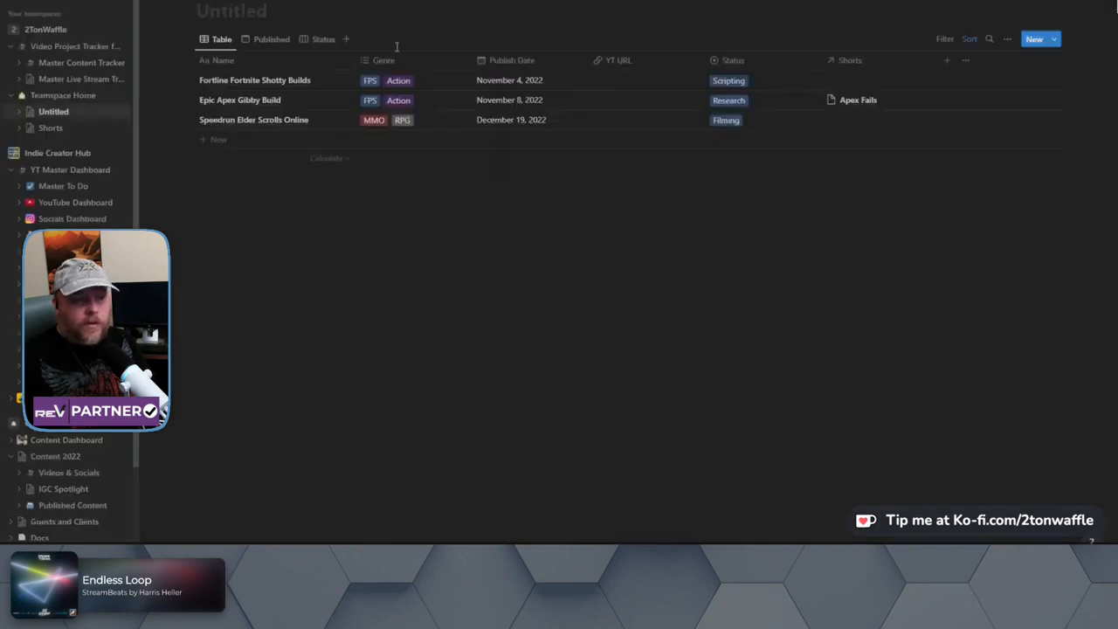
- In the Shorts table, link the Doctors Hate This 1 Trick row to Speedrun Elder Scrolls Online
click(69, 133)
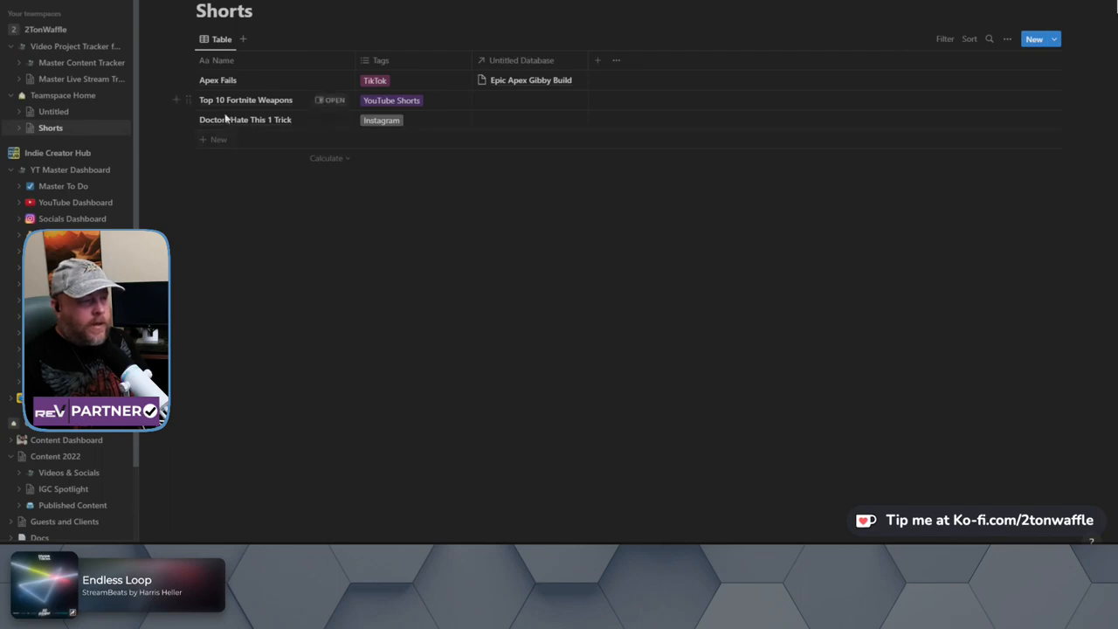
click(502, 123)
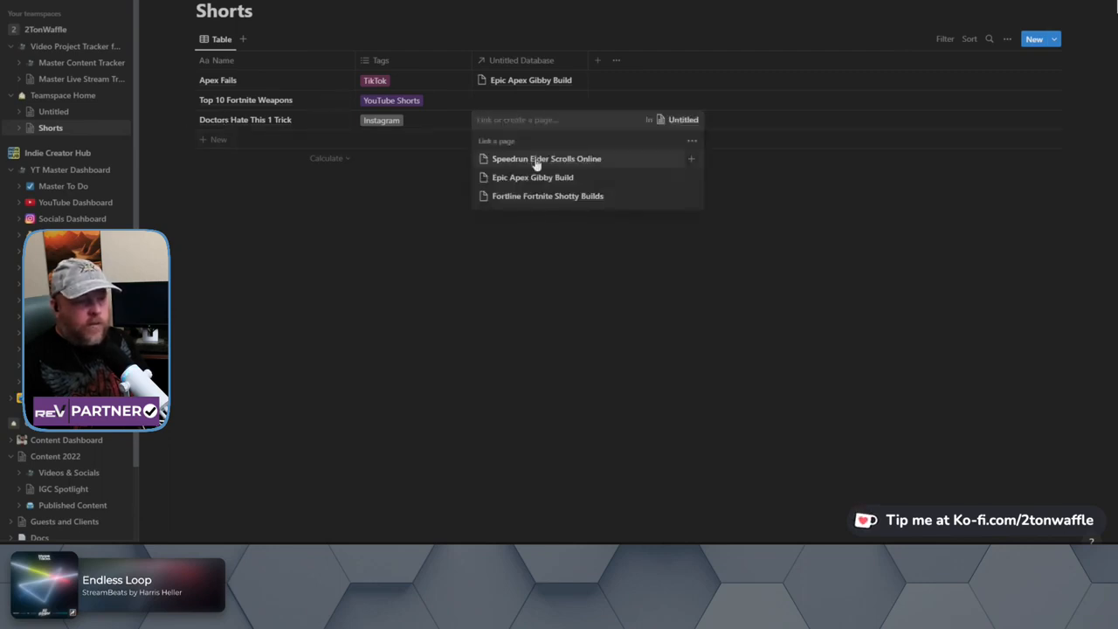
click(532, 159)
- Delete the Shorts relation property from the Untitled table, keeping Shorts 1
click(54, 112)
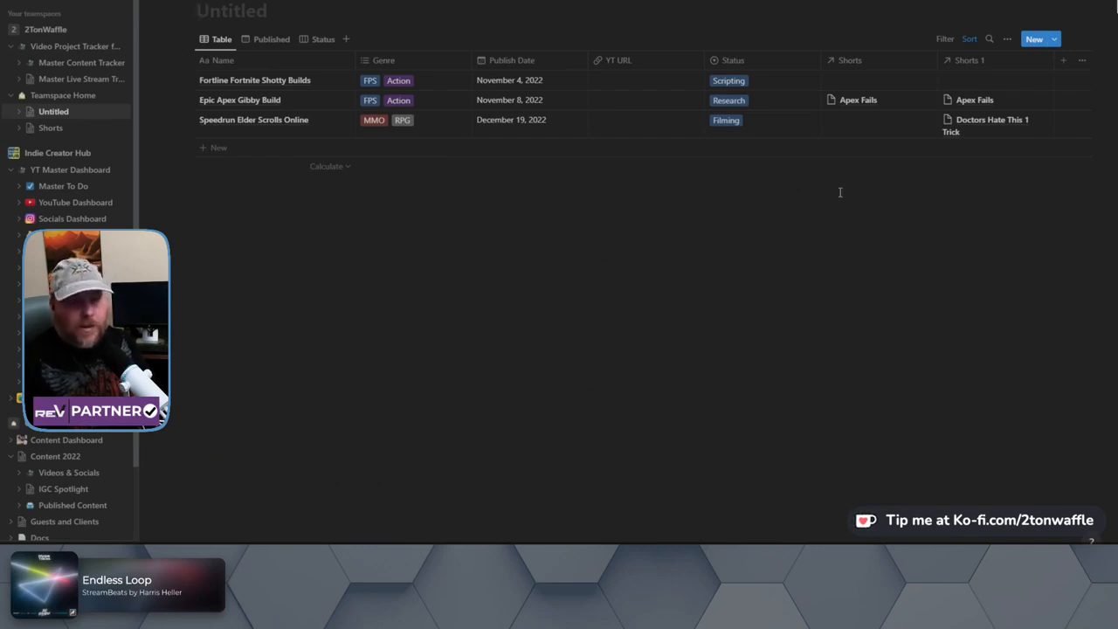
click(842, 63)
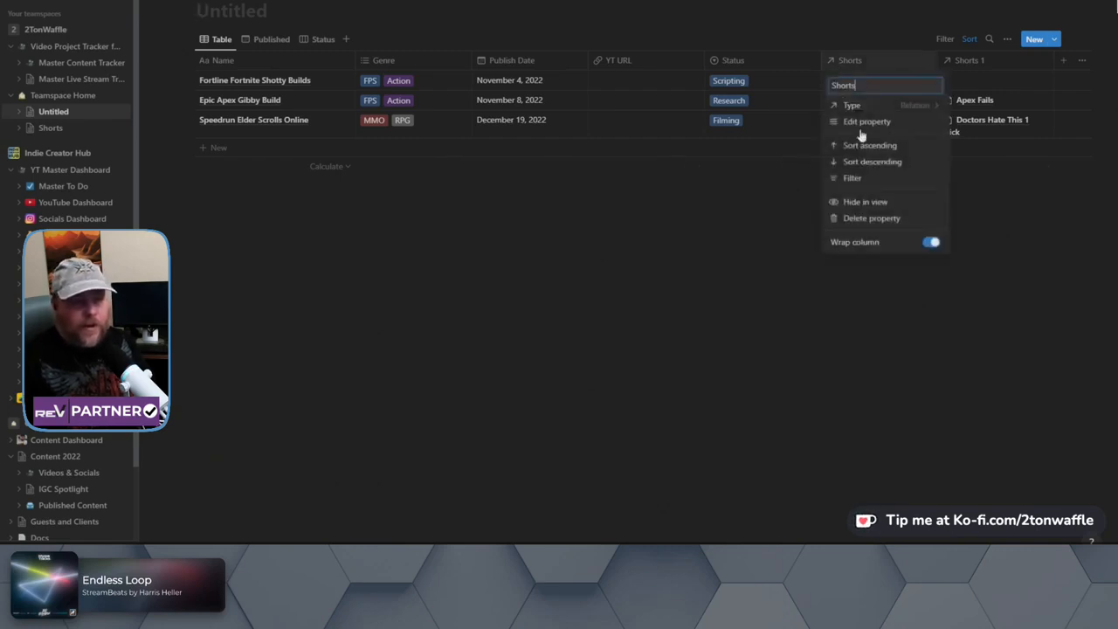
click(868, 219)
click(561, 273)
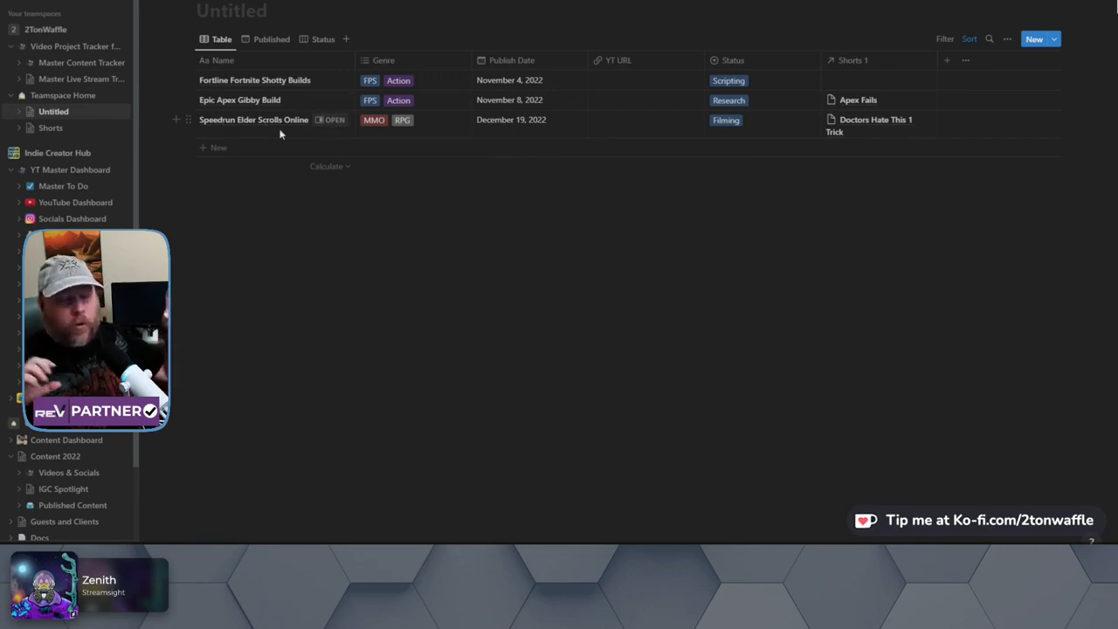
- Review the Speedrun Elder Scrolls Online page and its related Doctors Hate This 1 Trick page to check the two-way relation
click(878, 125)
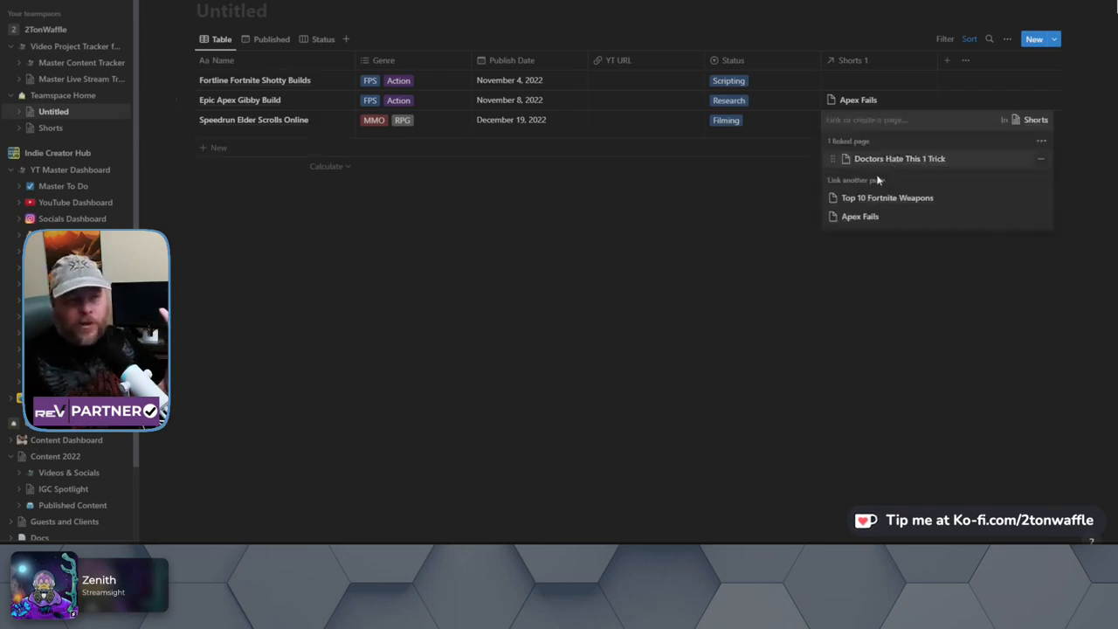
key(Escape)
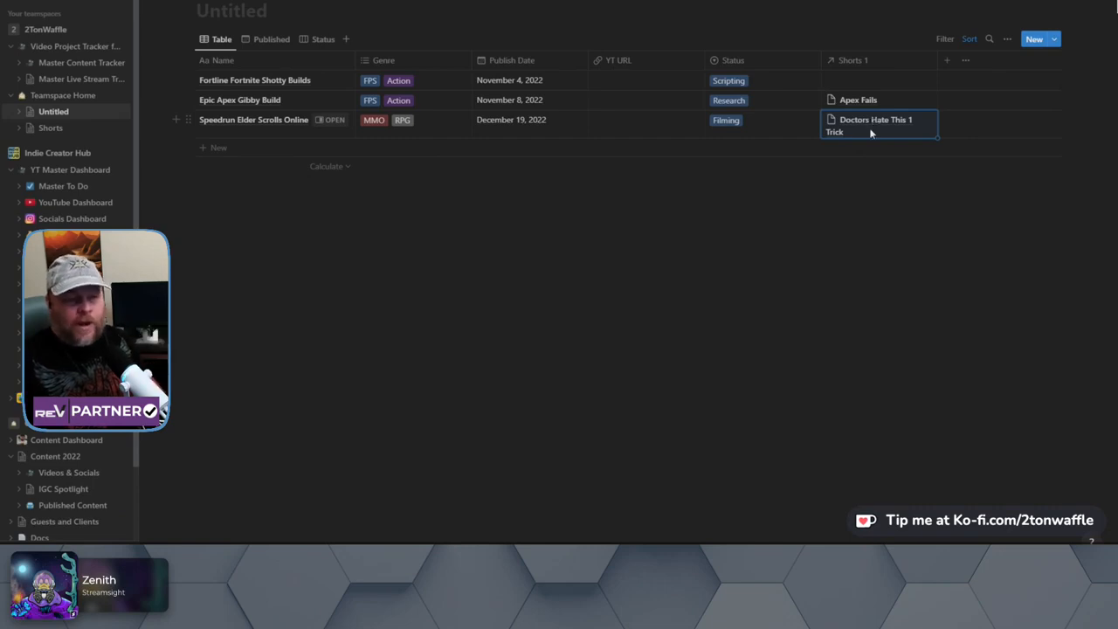
click(332, 120)
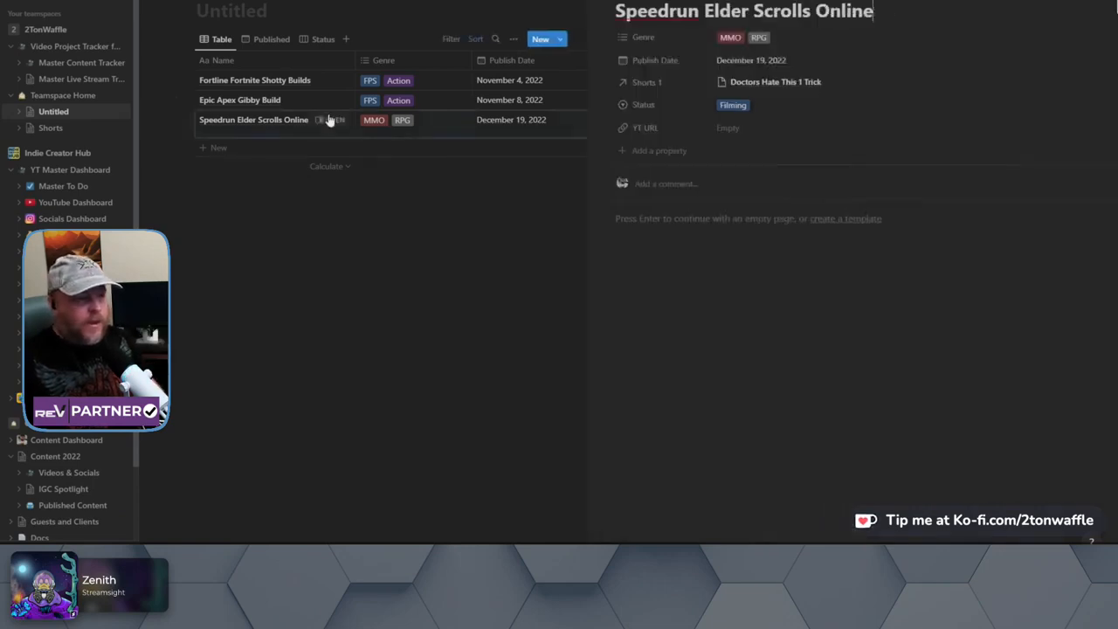
click(754, 82)
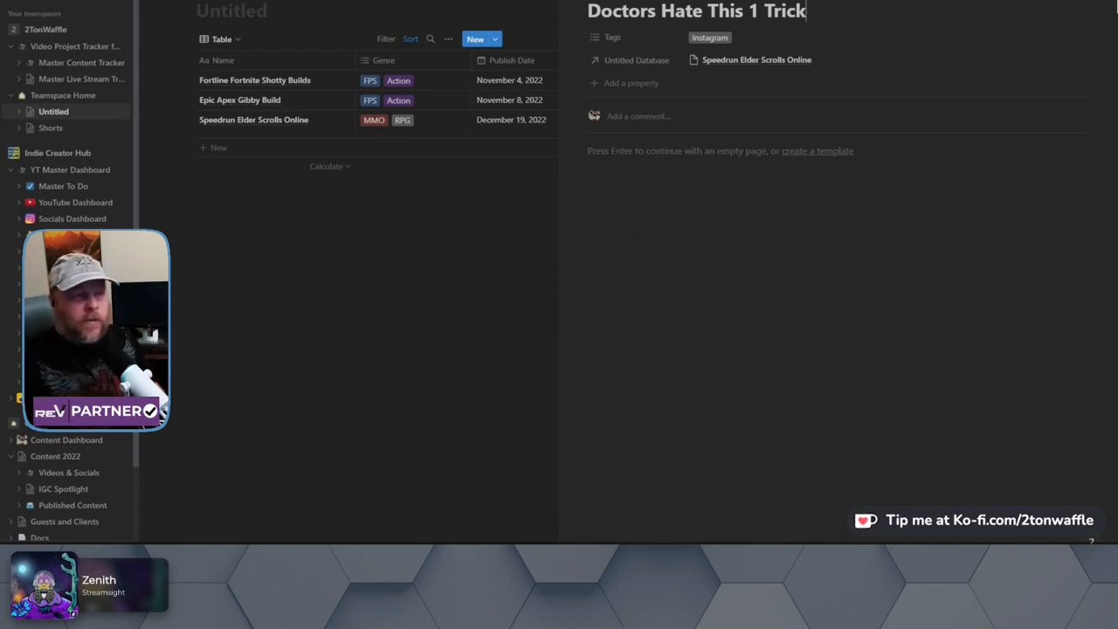
click(509, 233)
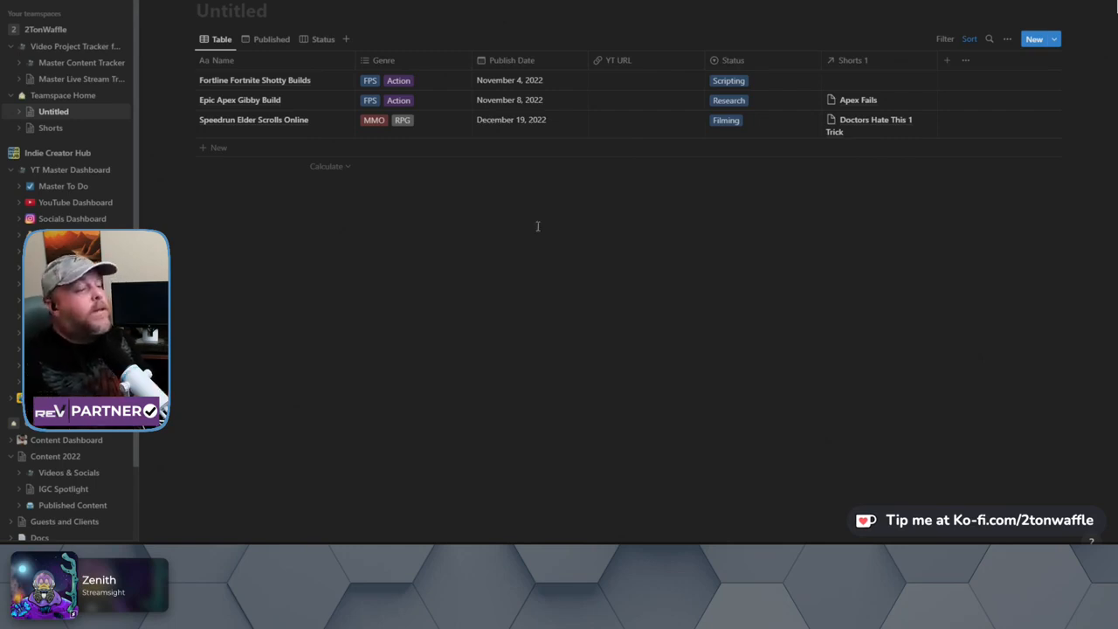
- Add a table view named Completed to the Untitled database with all columns wrapped
click(346, 41)
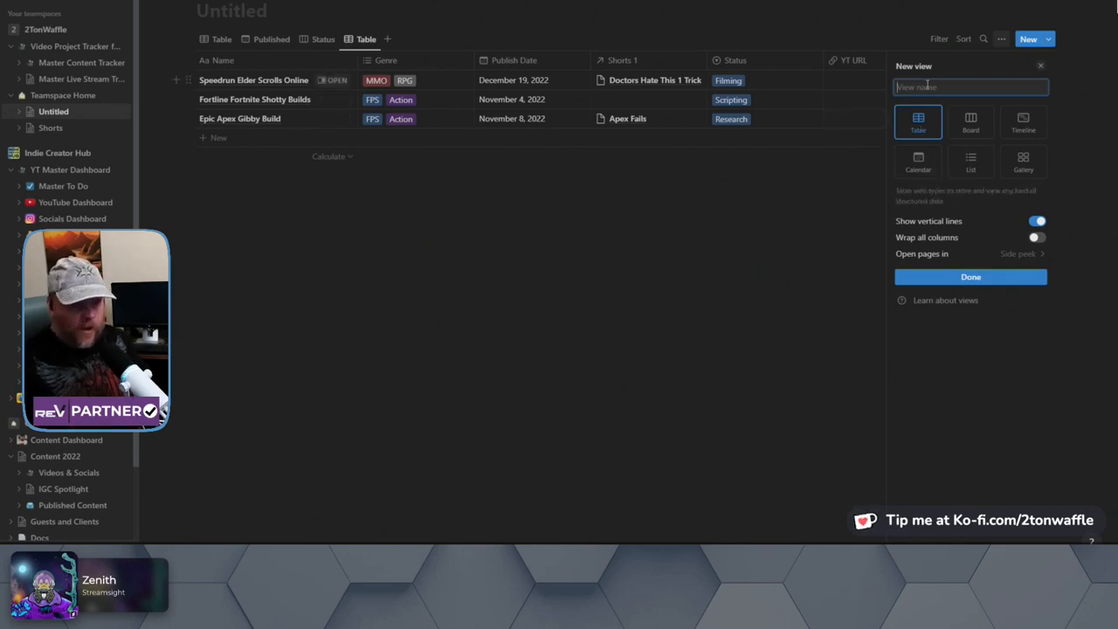
text(Completed)
click(1036, 237)
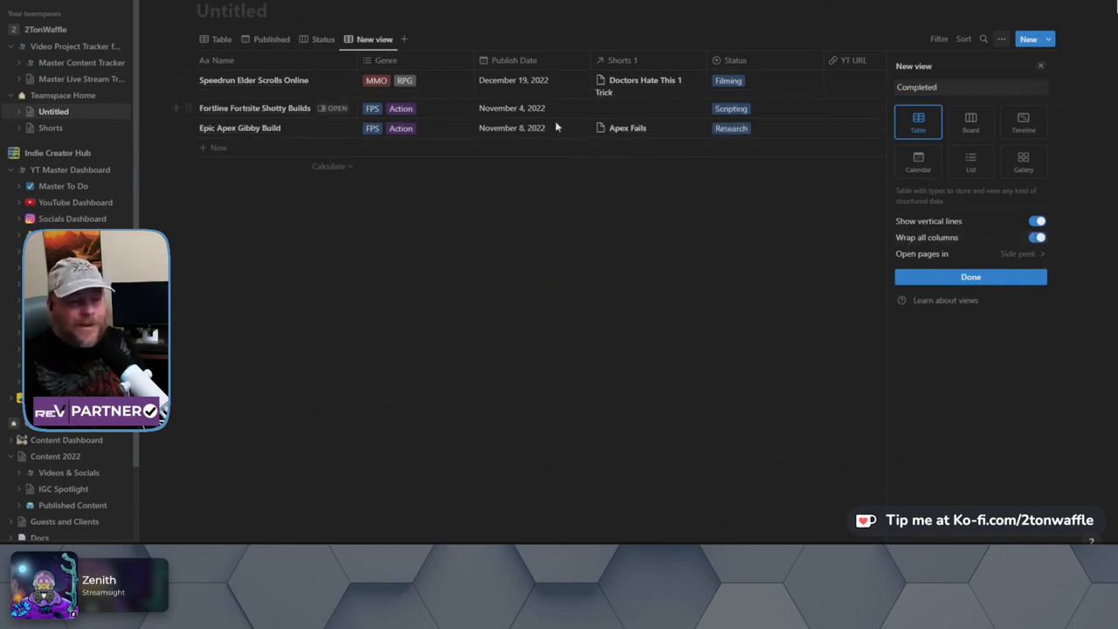
click(978, 278)
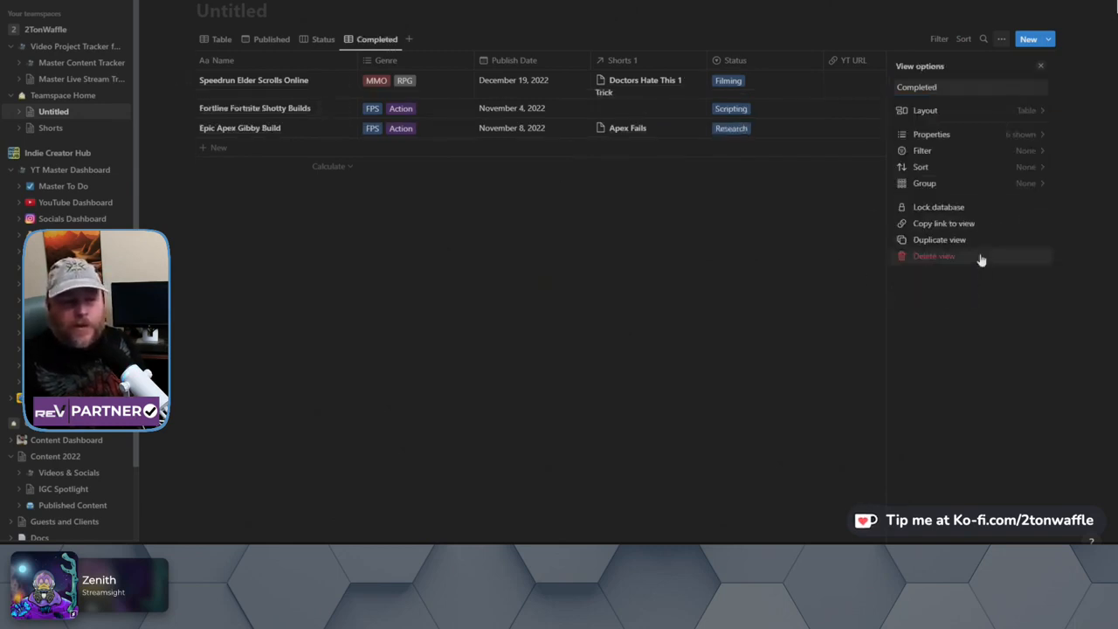
click(366, 47)
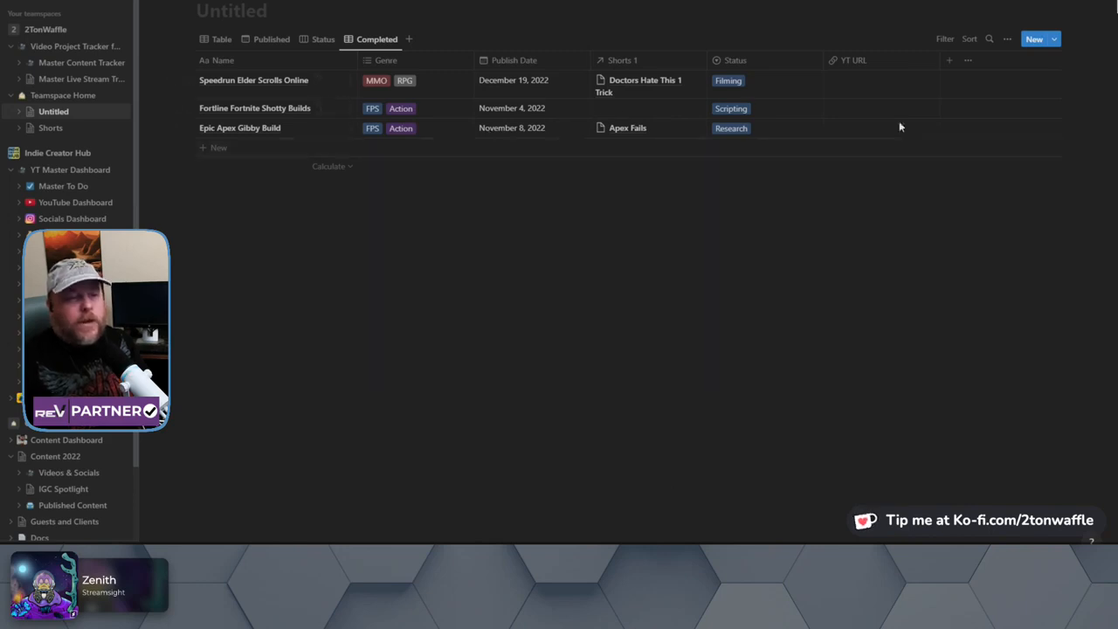
- Filter the Completed view to show only rows whose Status is Done, and save the filter for everyone
click(945, 41)
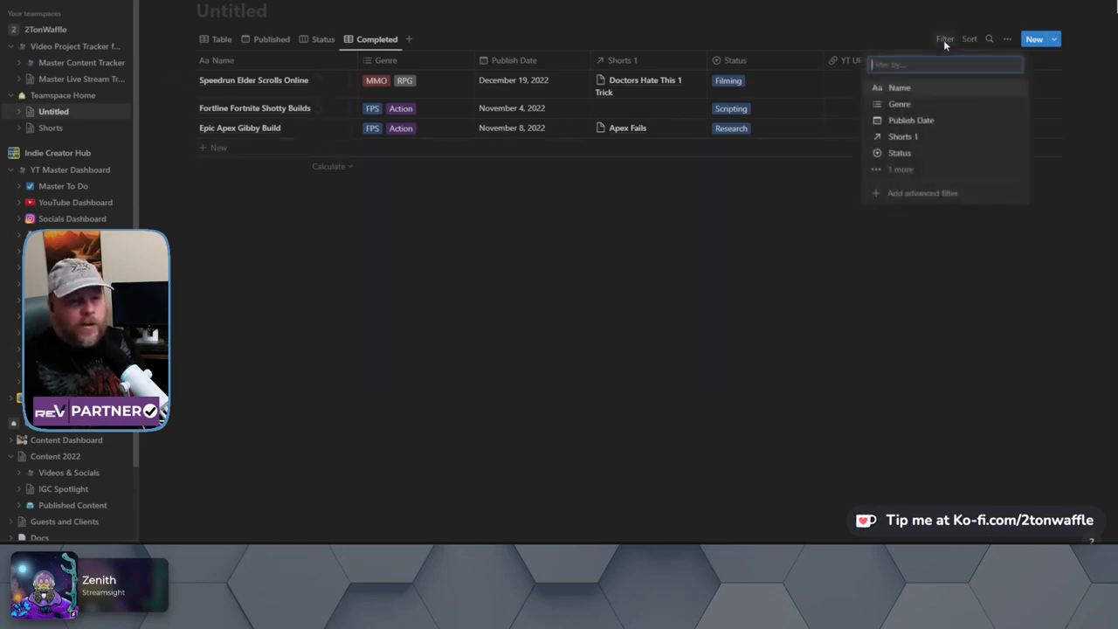
click(920, 155)
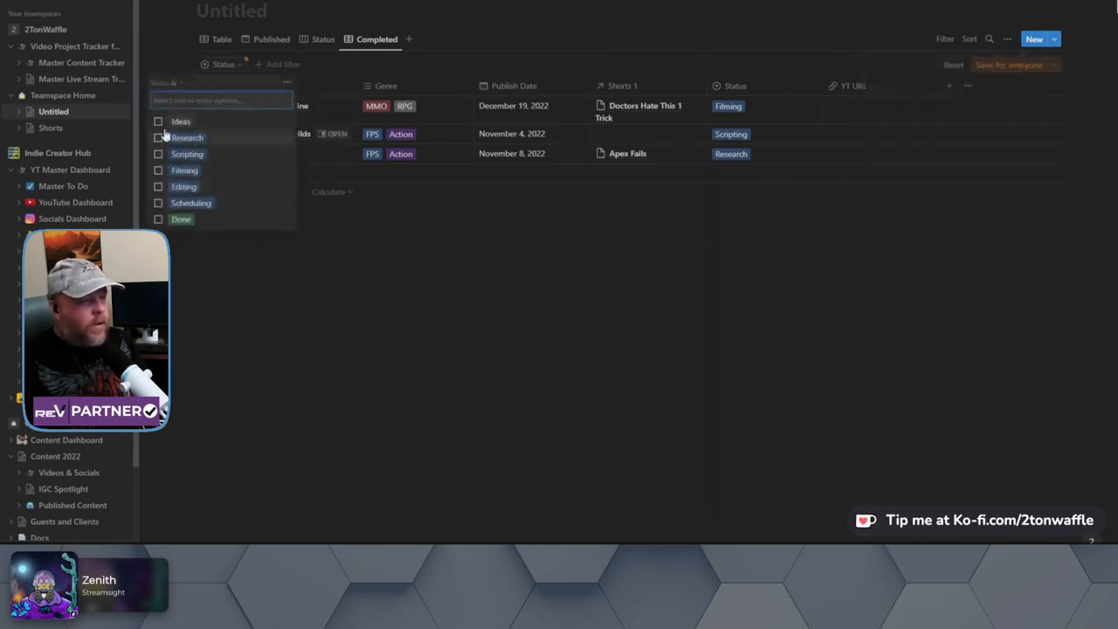
click(160, 219)
key(Escape)
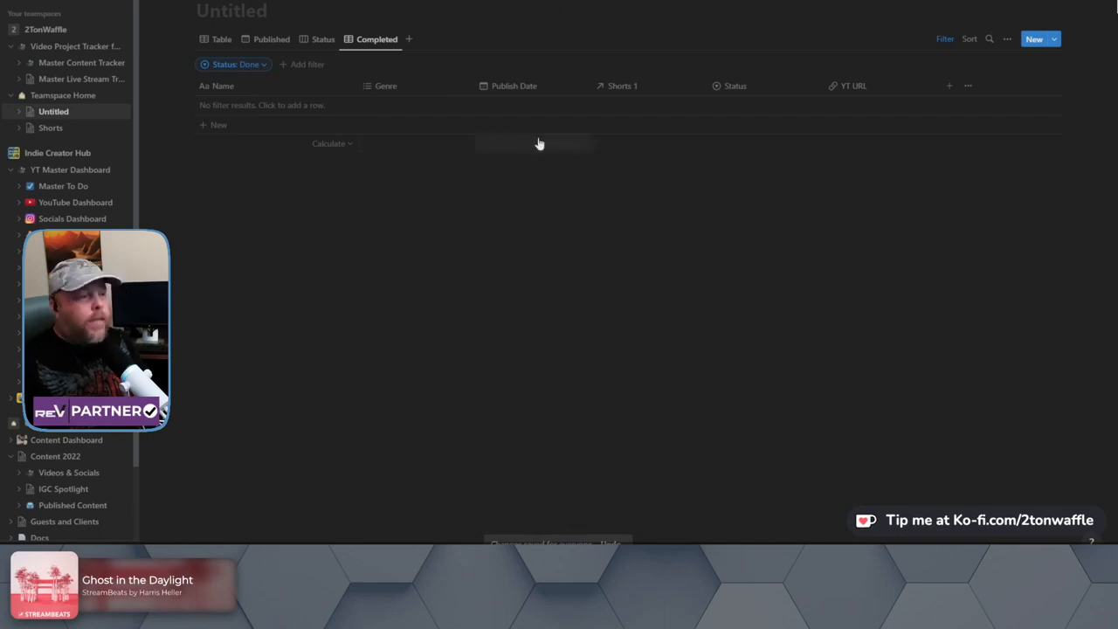
- In the Table view, set the Status of Speedrun Elder Scrolls Online to Done and check the Completed view
click(205, 43)
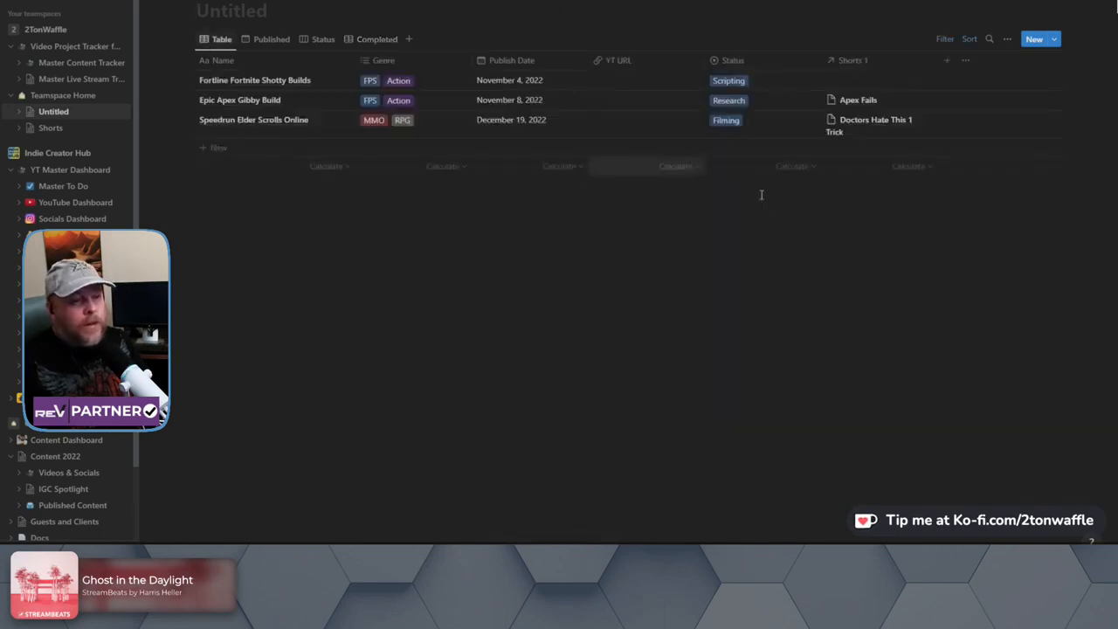
click(731, 124)
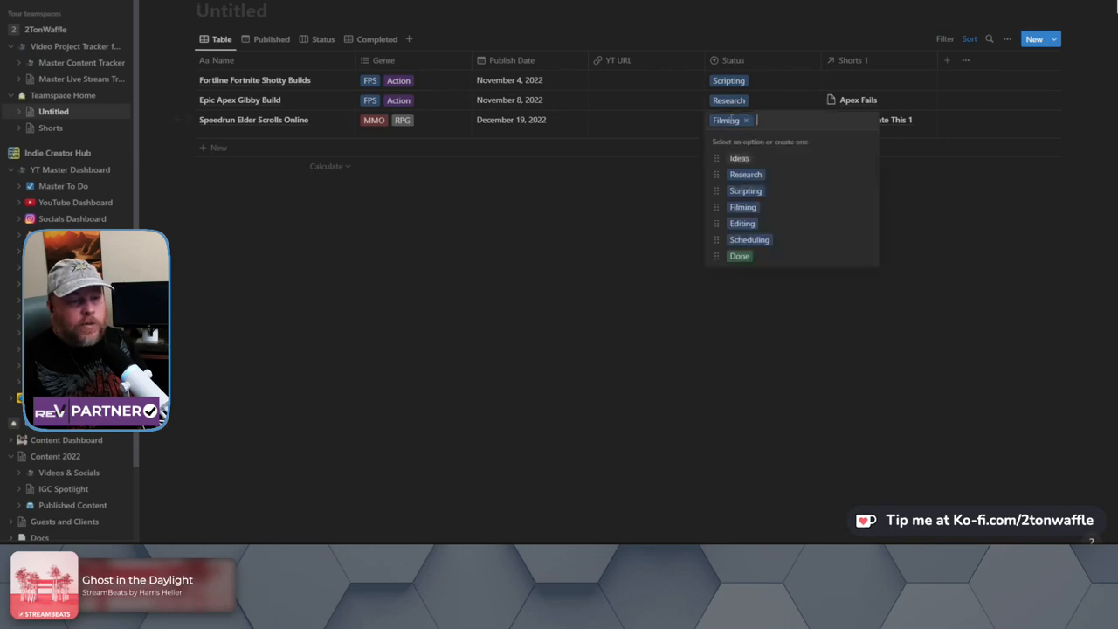
click(736, 252)
click(573, 205)
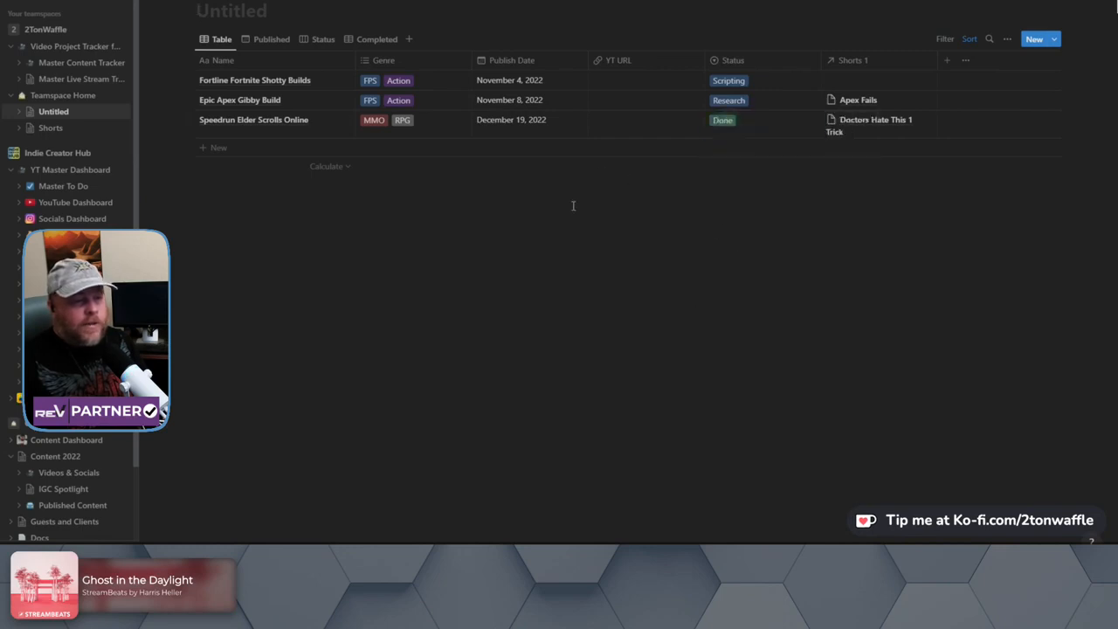
click(363, 40)
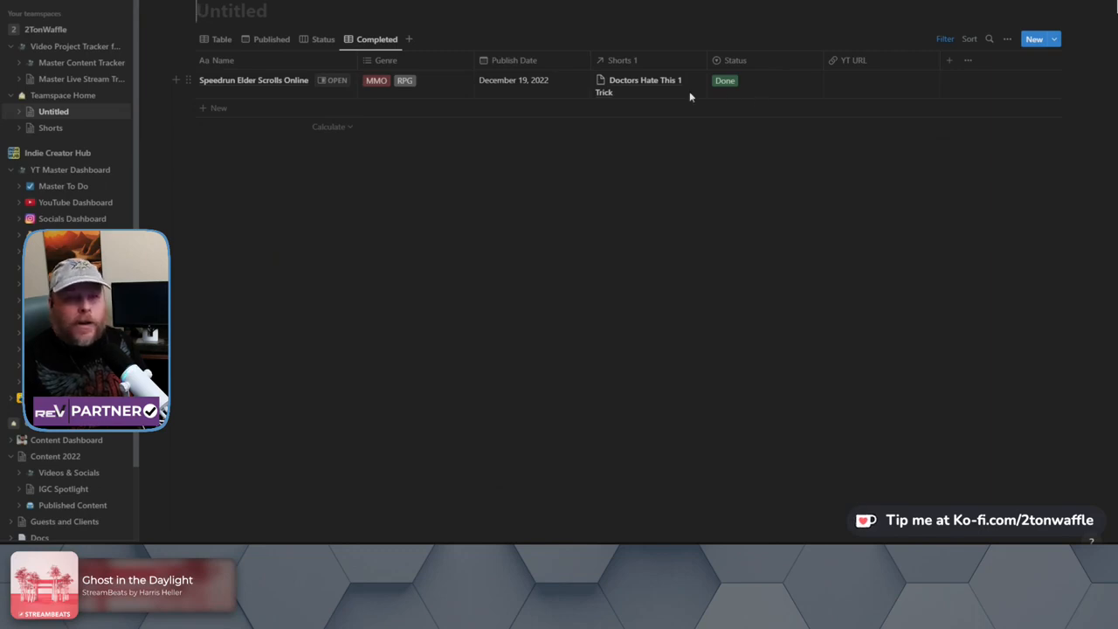
- Add an advanced filter to the Table view where Status is not Done, save it for everyone, and compare with the Completed view
click(219, 41)
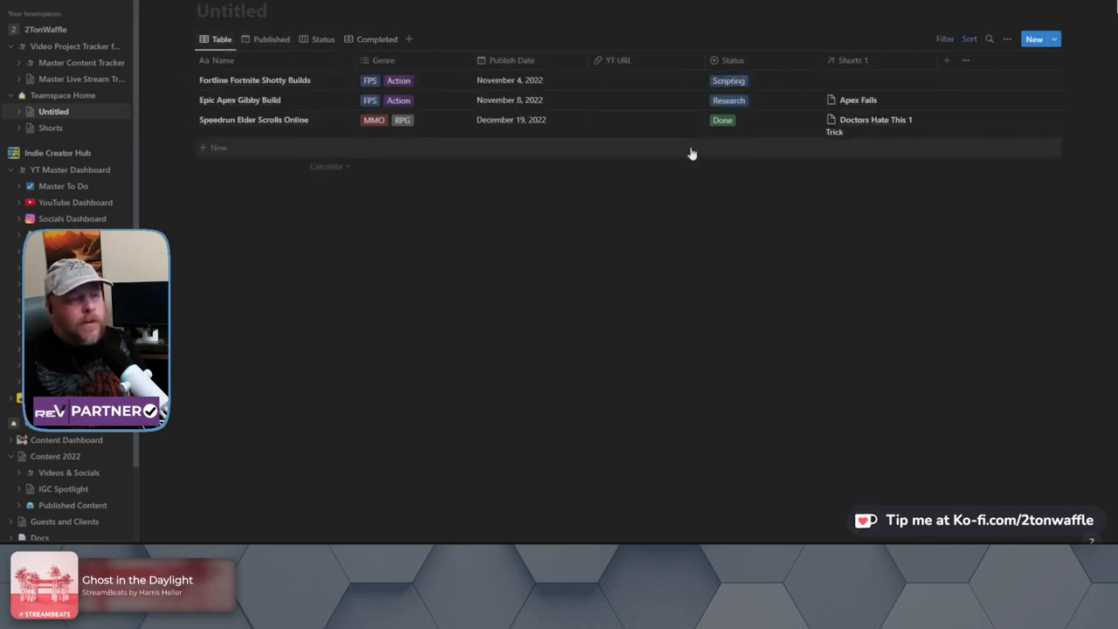
click(948, 39)
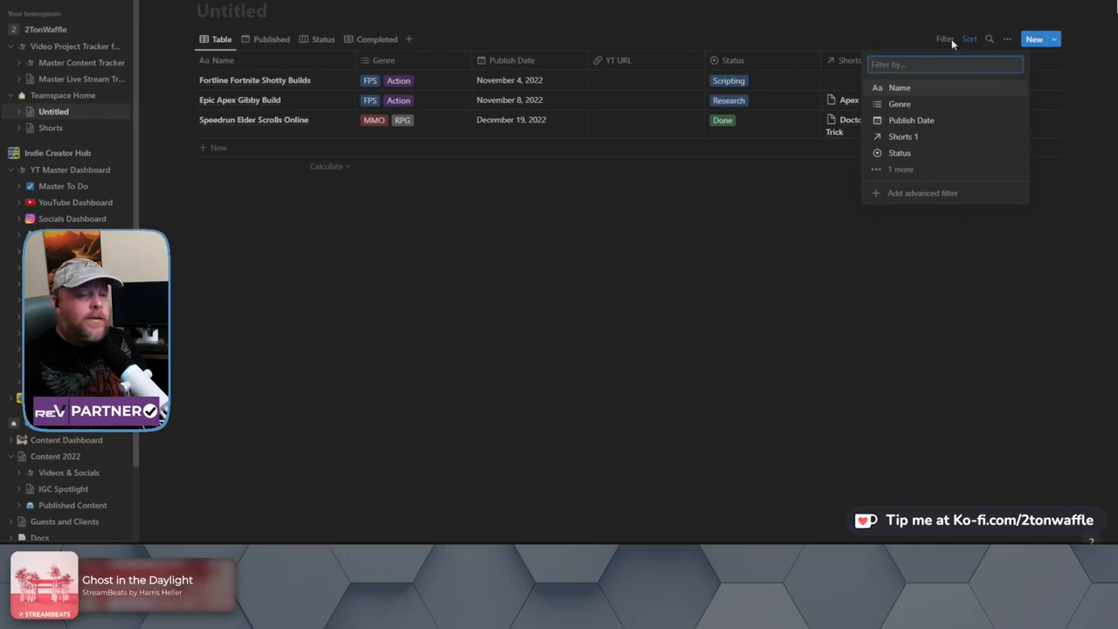
click(906, 202)
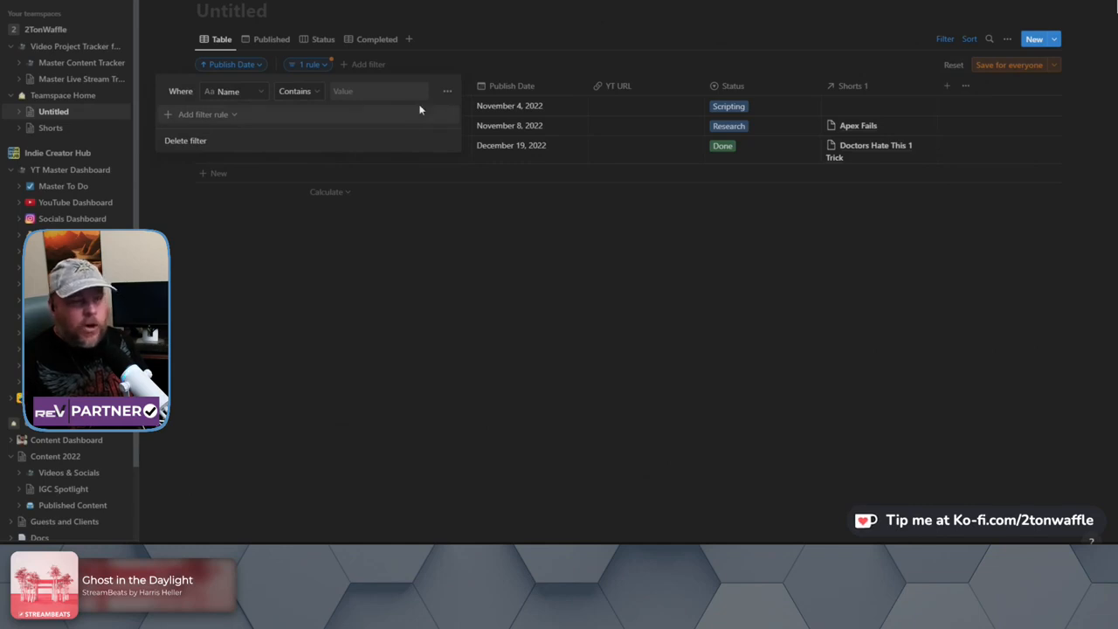
click(229, 92)
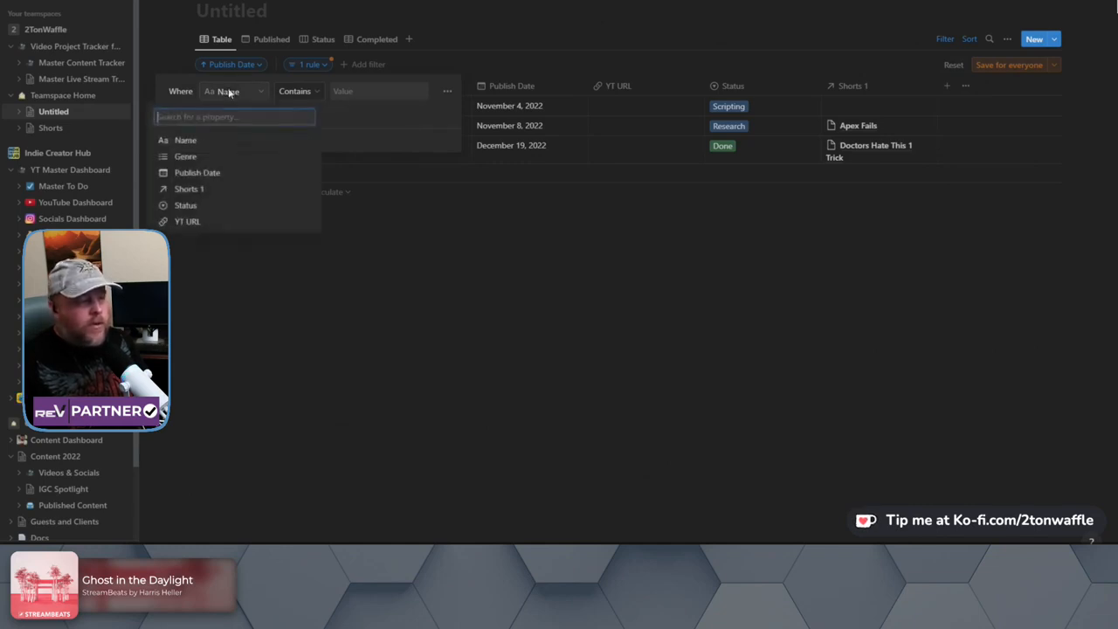
click(203, 206)
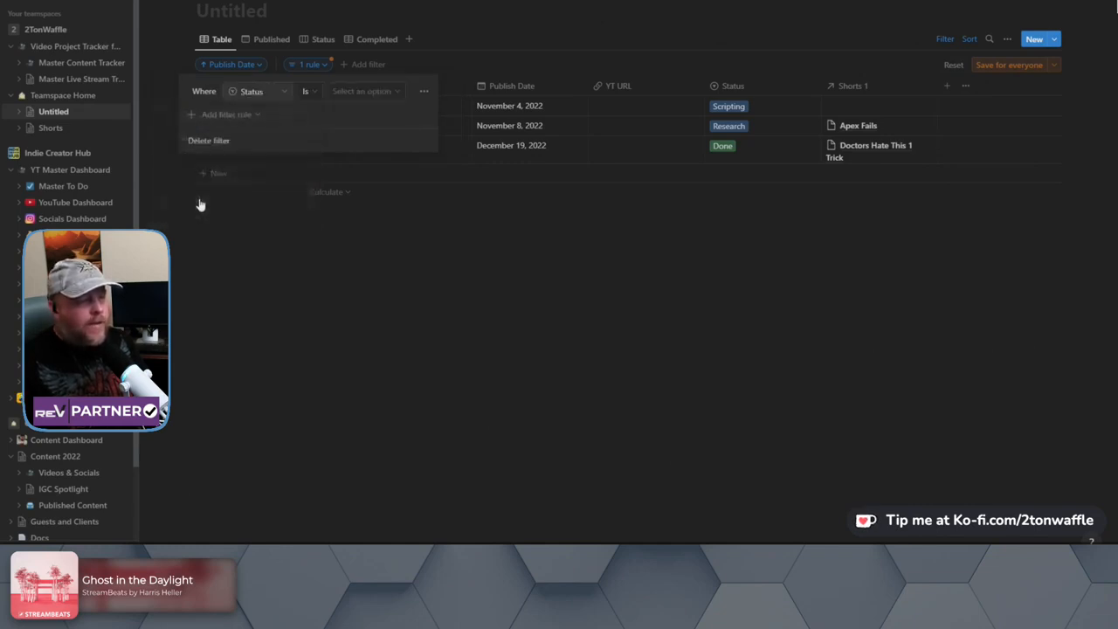
click(310, 93)
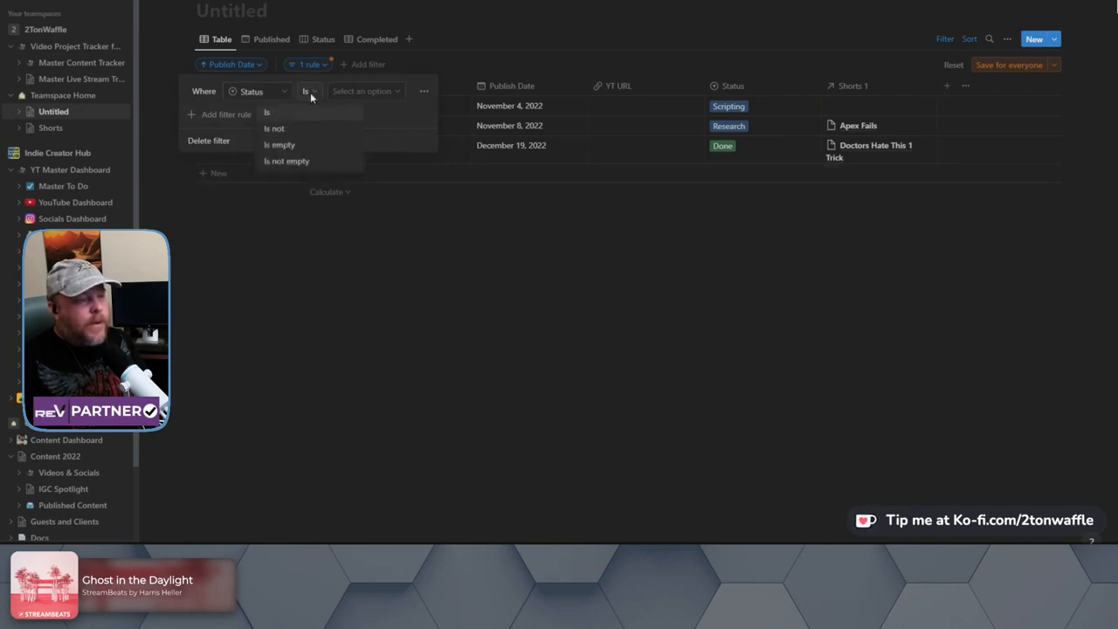
click(278, 129)
click(376, 90)
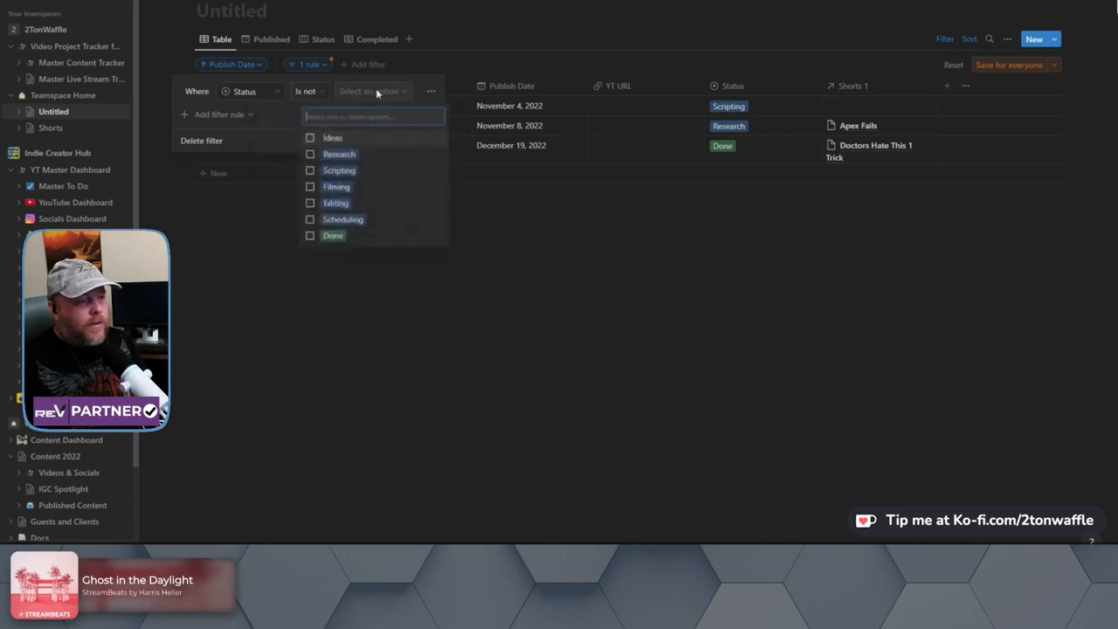
click(309, 236)
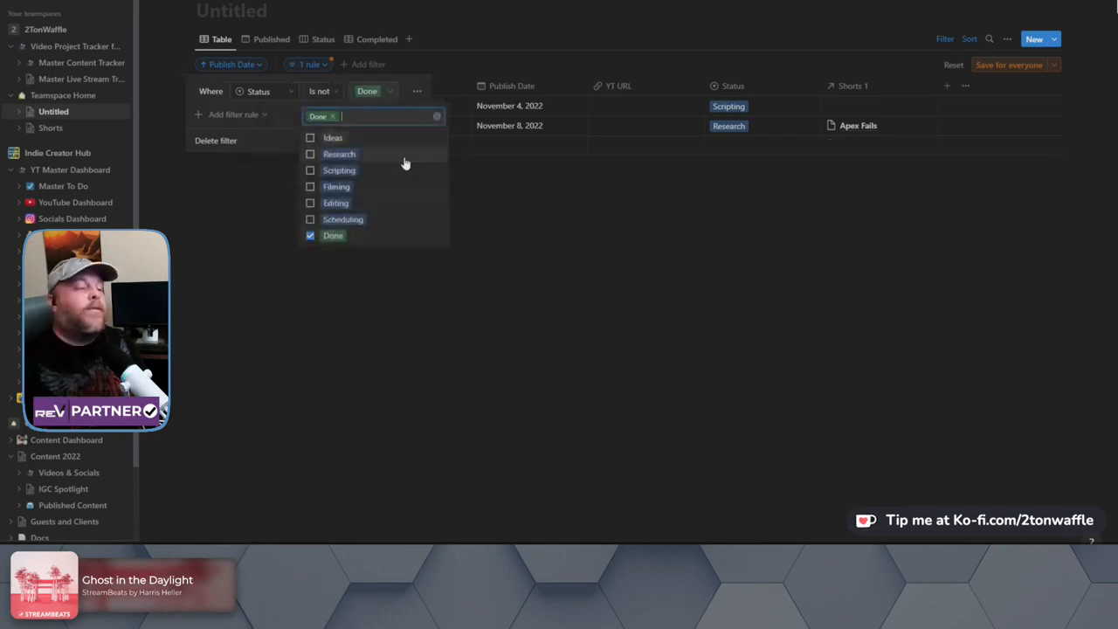
click(555, 207)
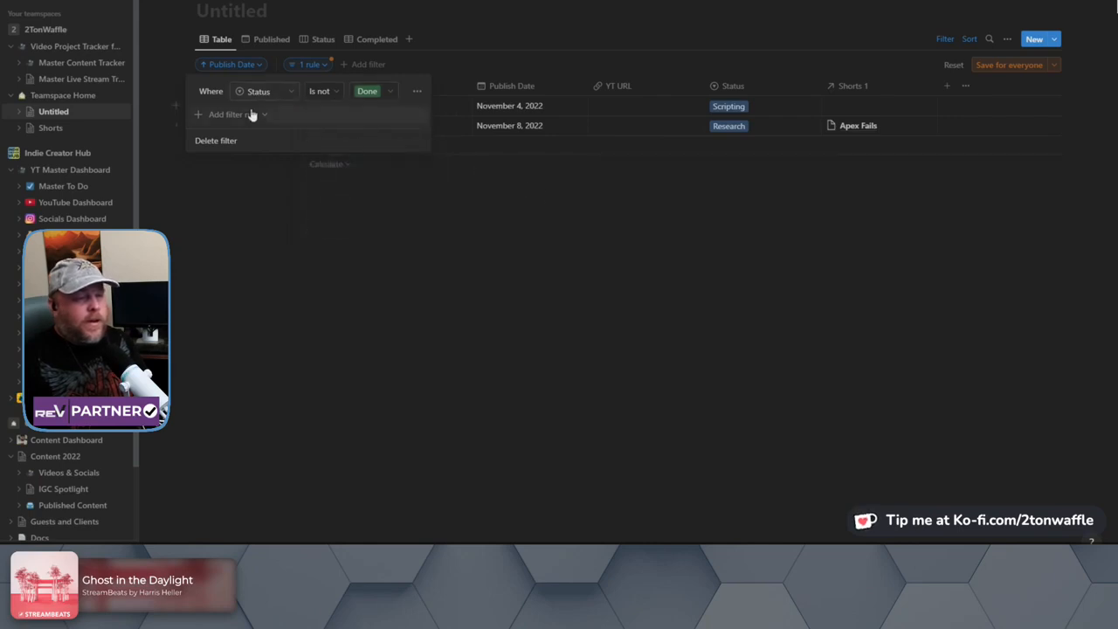
click(507, 223)
click(1005, 68)
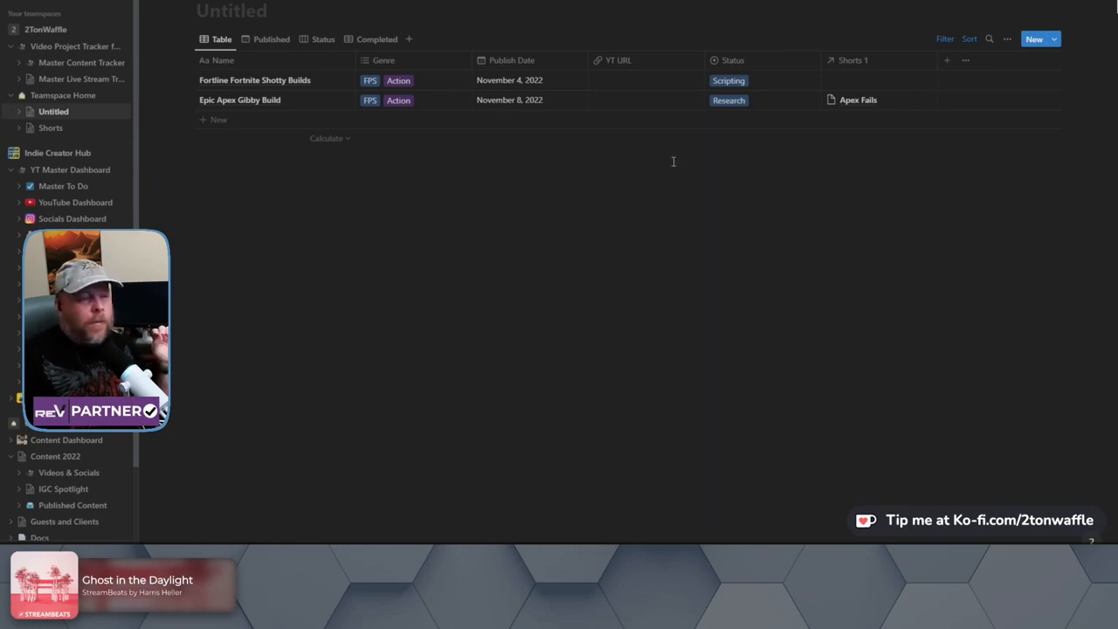
click(370, 42)
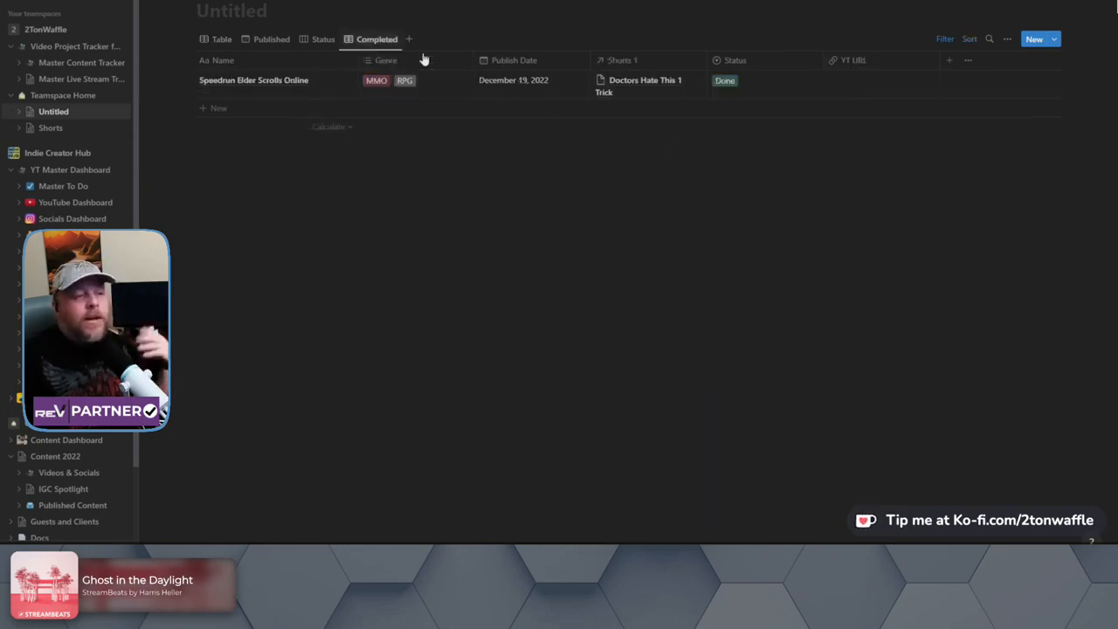